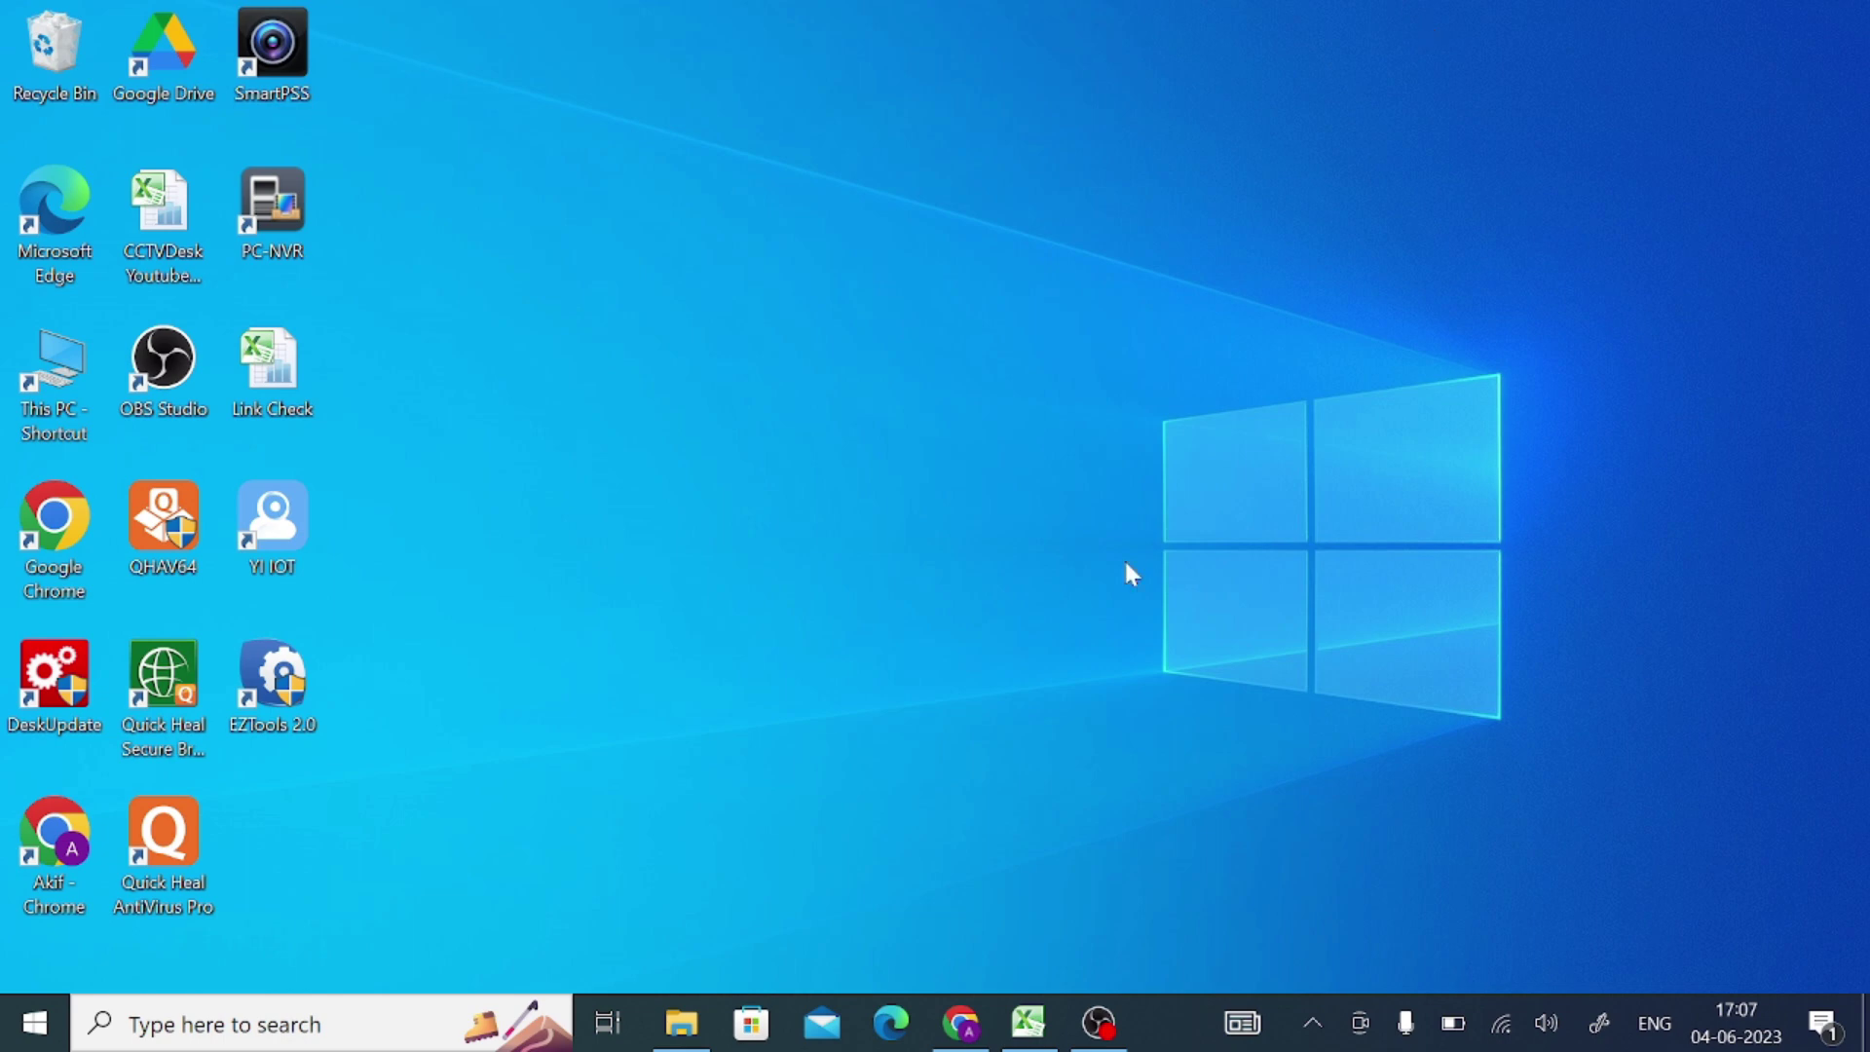
# - Launch Chrome maximized, search Google for 'wiseview for pc' and open the CCTV DESK result
pyautogui.doubleClick(45, 862)
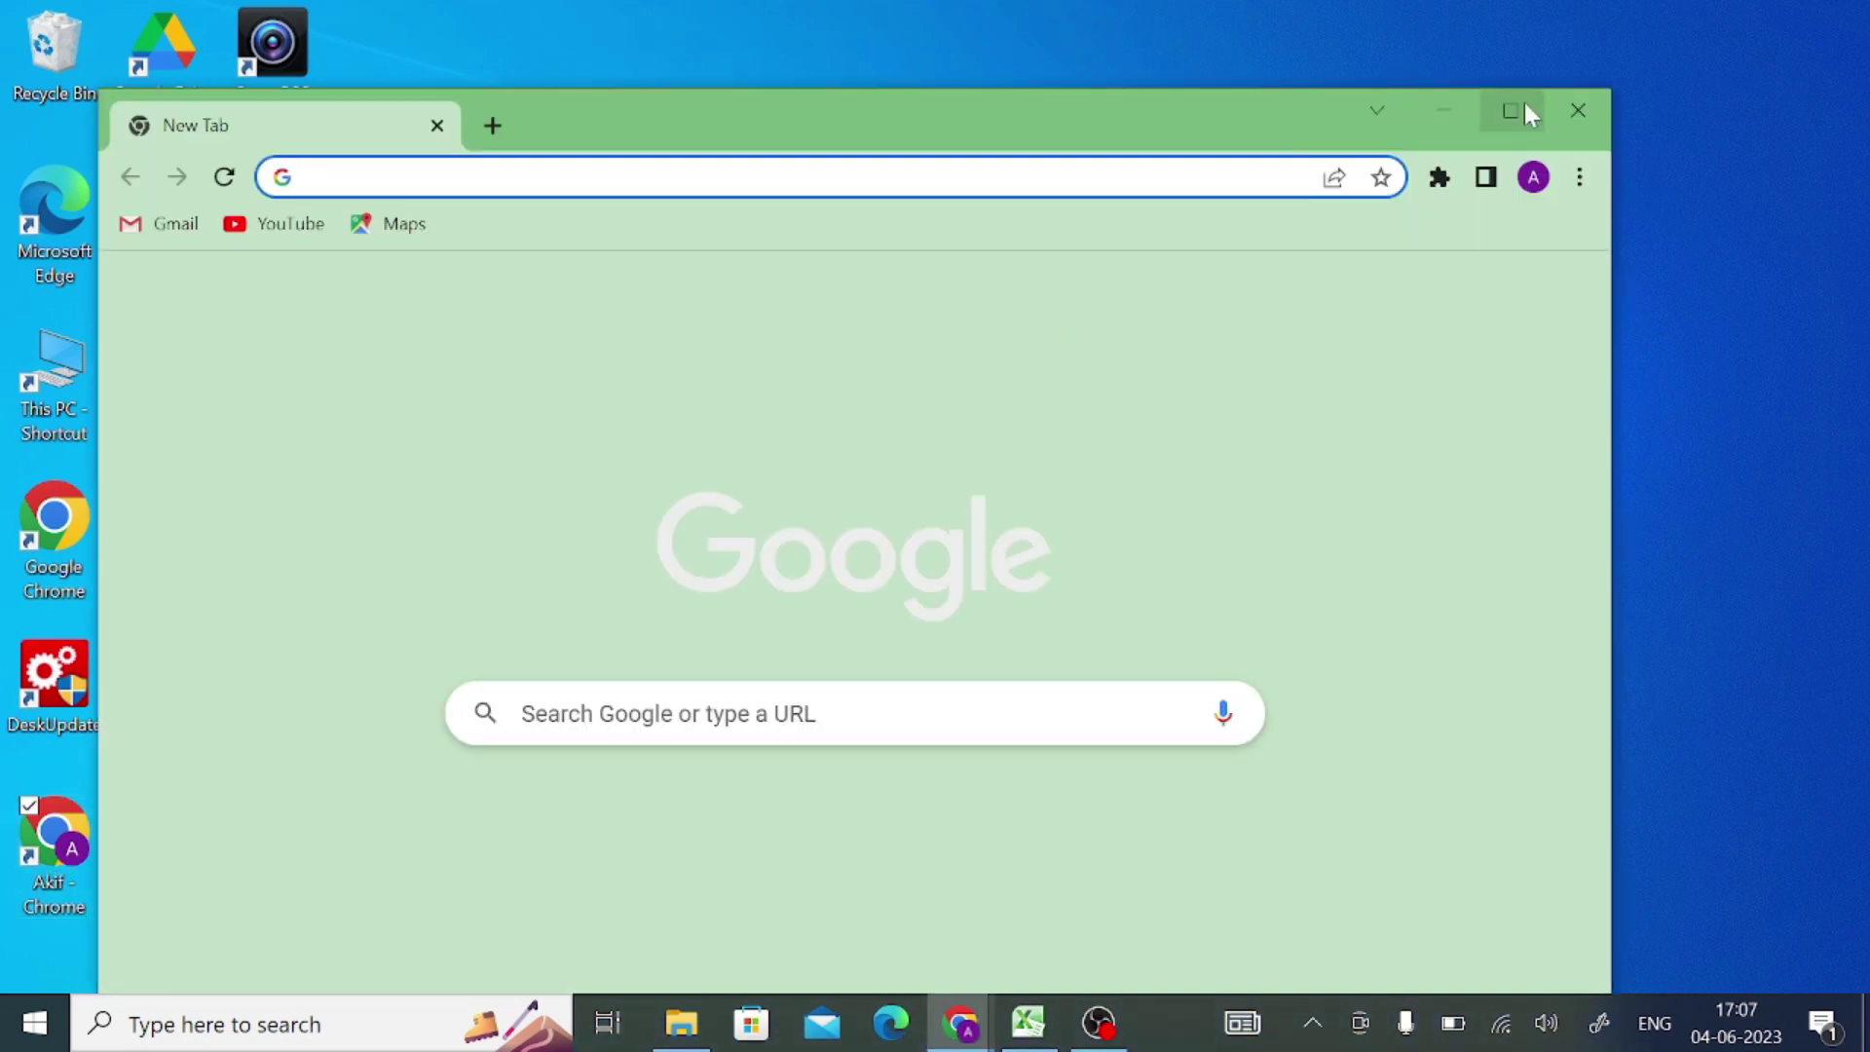
pyautogui.click(1522, 105)
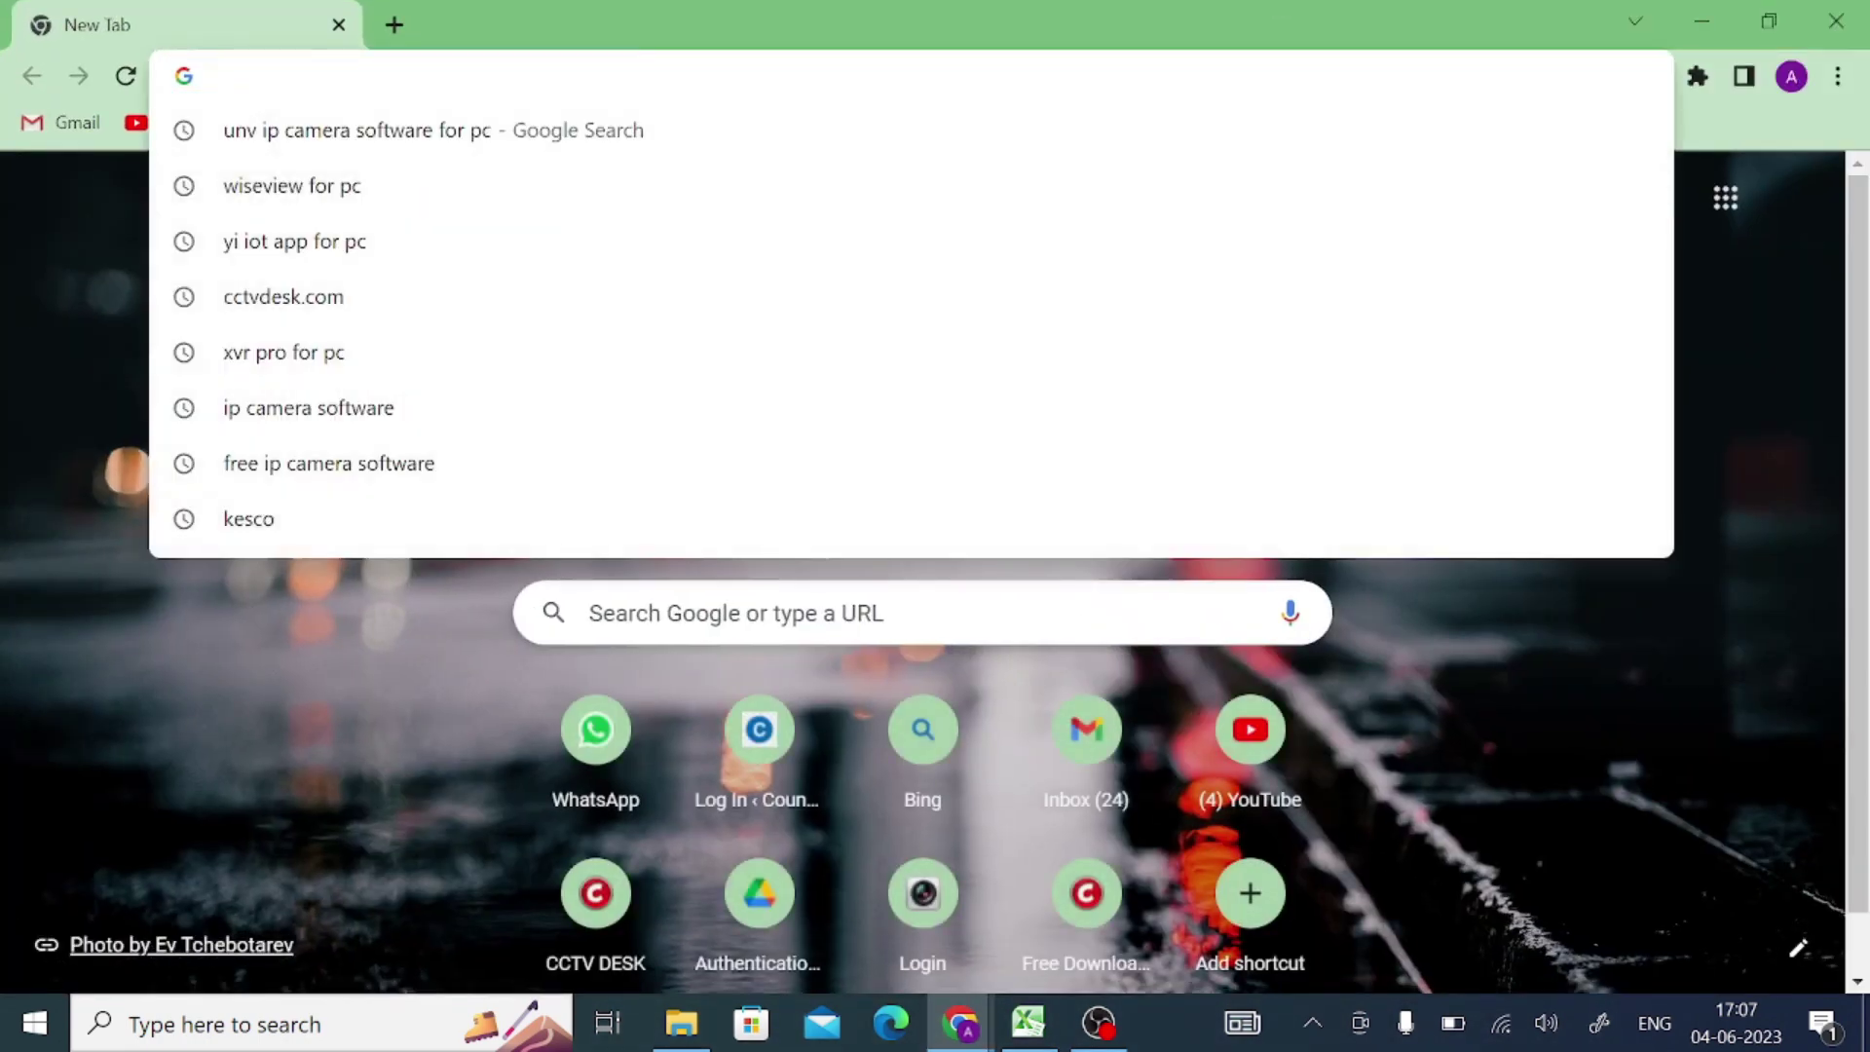
pyautogui.write('wi')
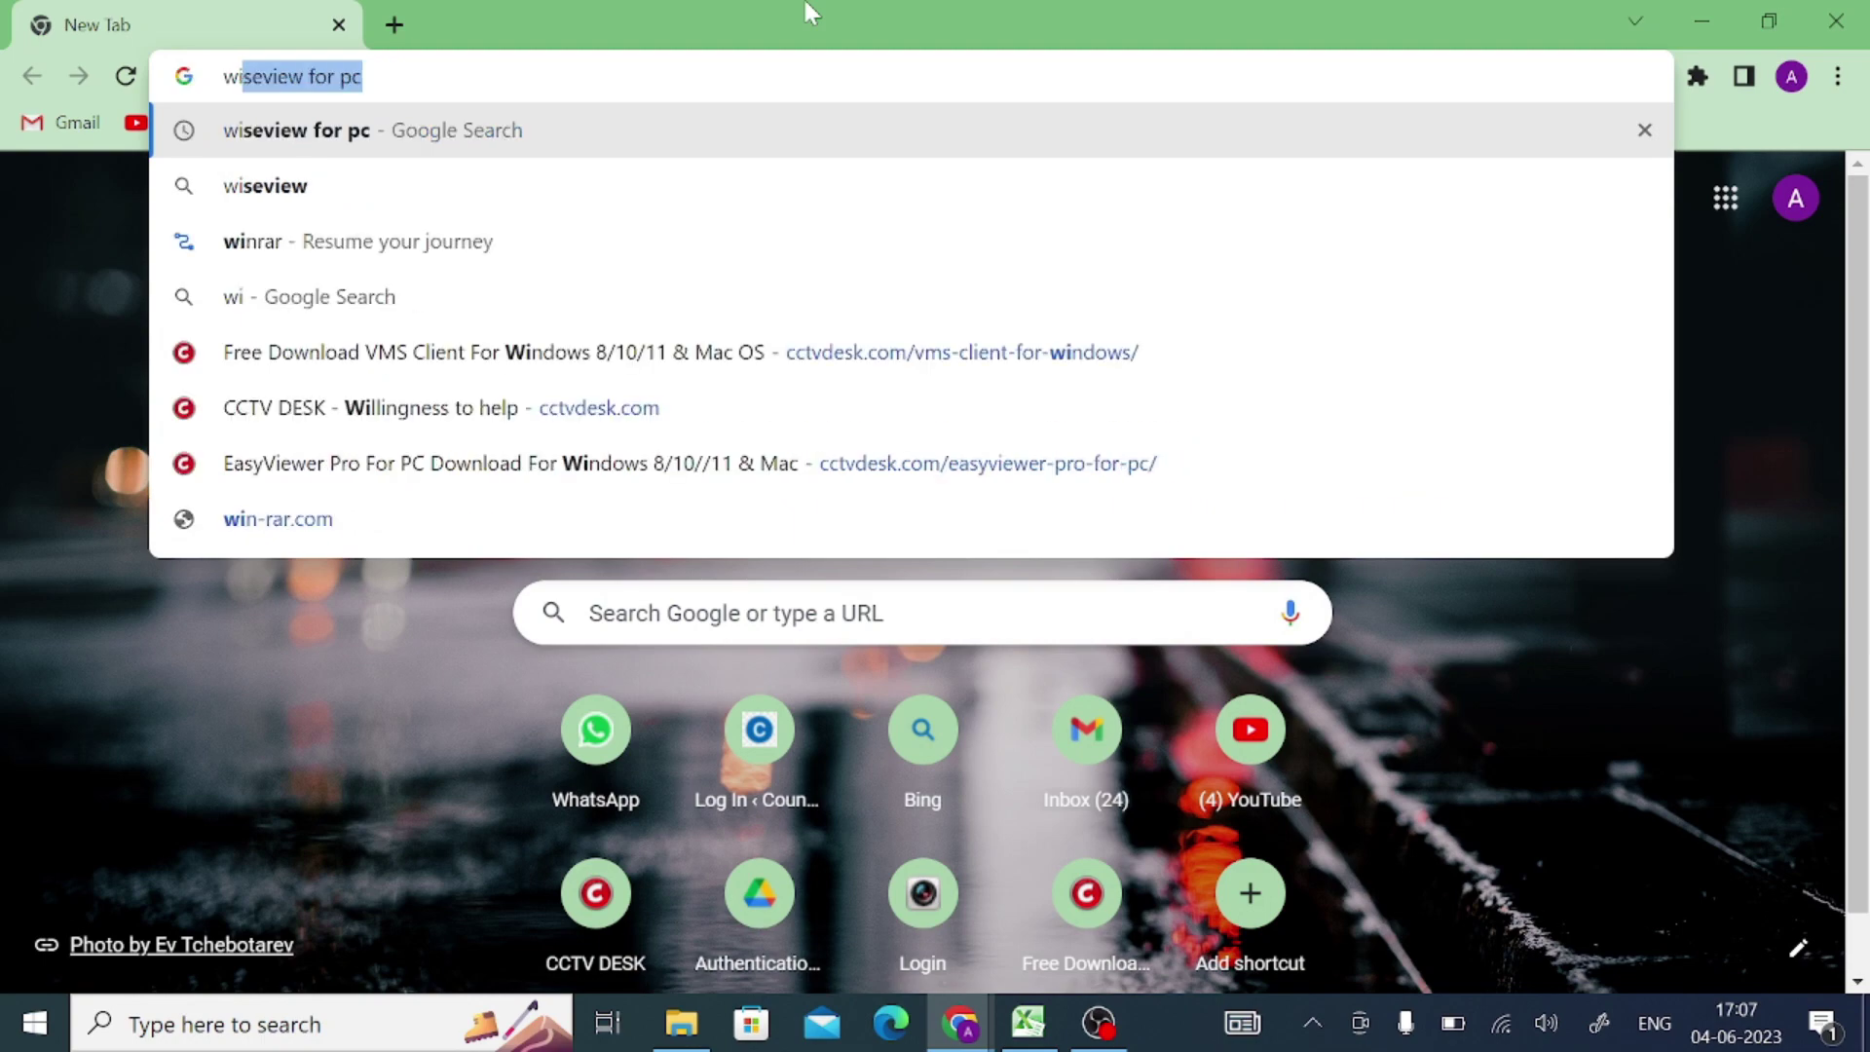
pyautogui.write('se')
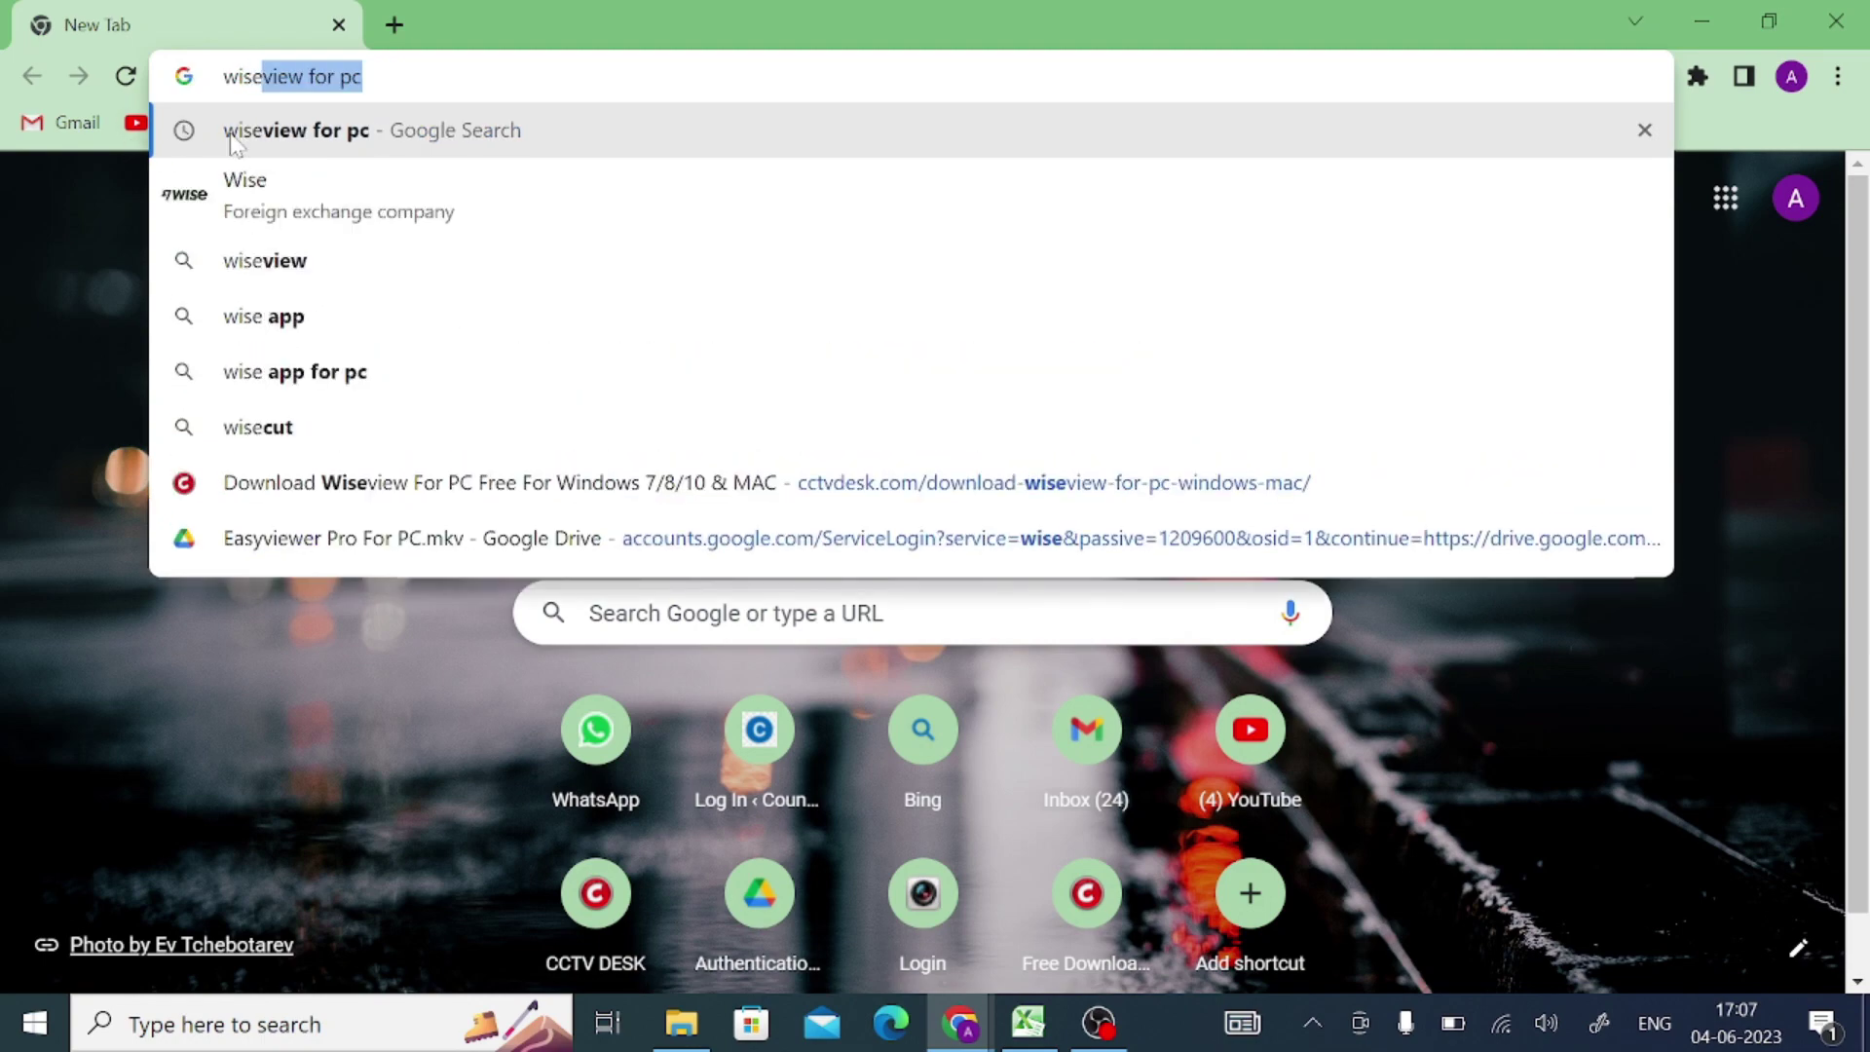
pyautogui.click(233, 144)
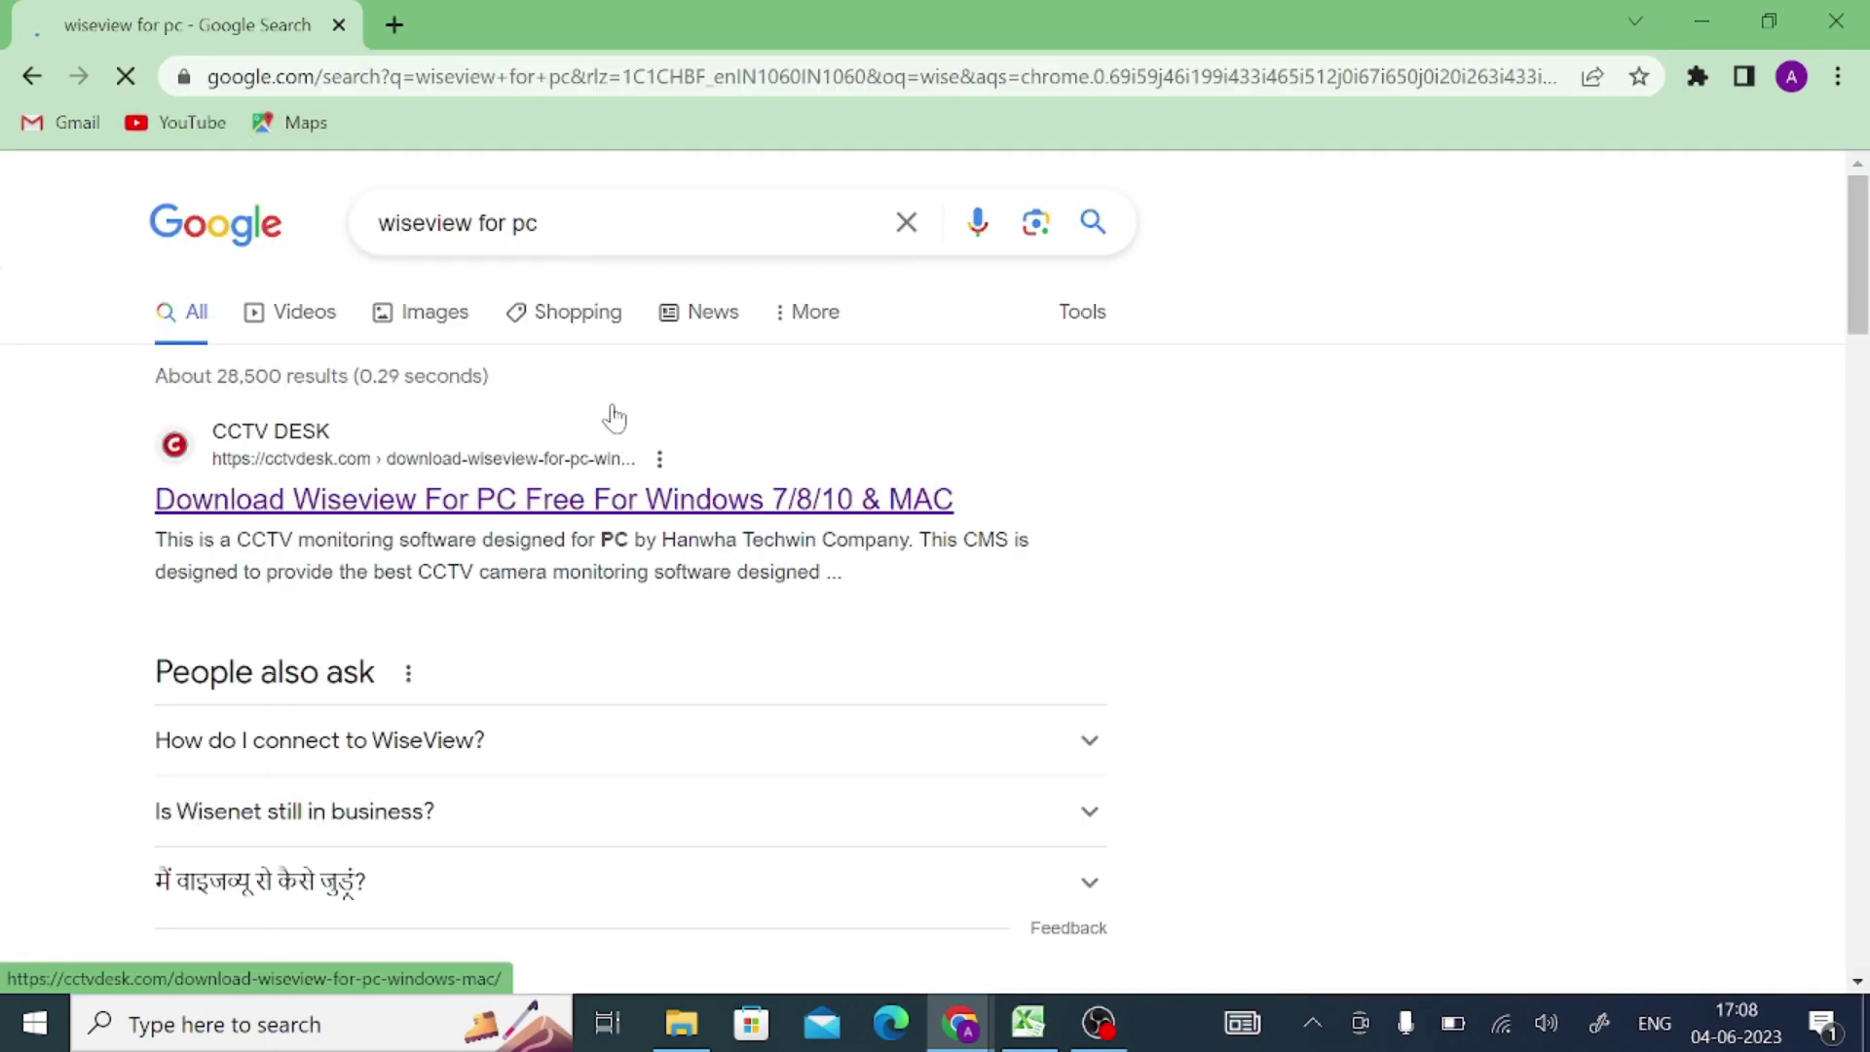
pyautogui.click(387, 506)
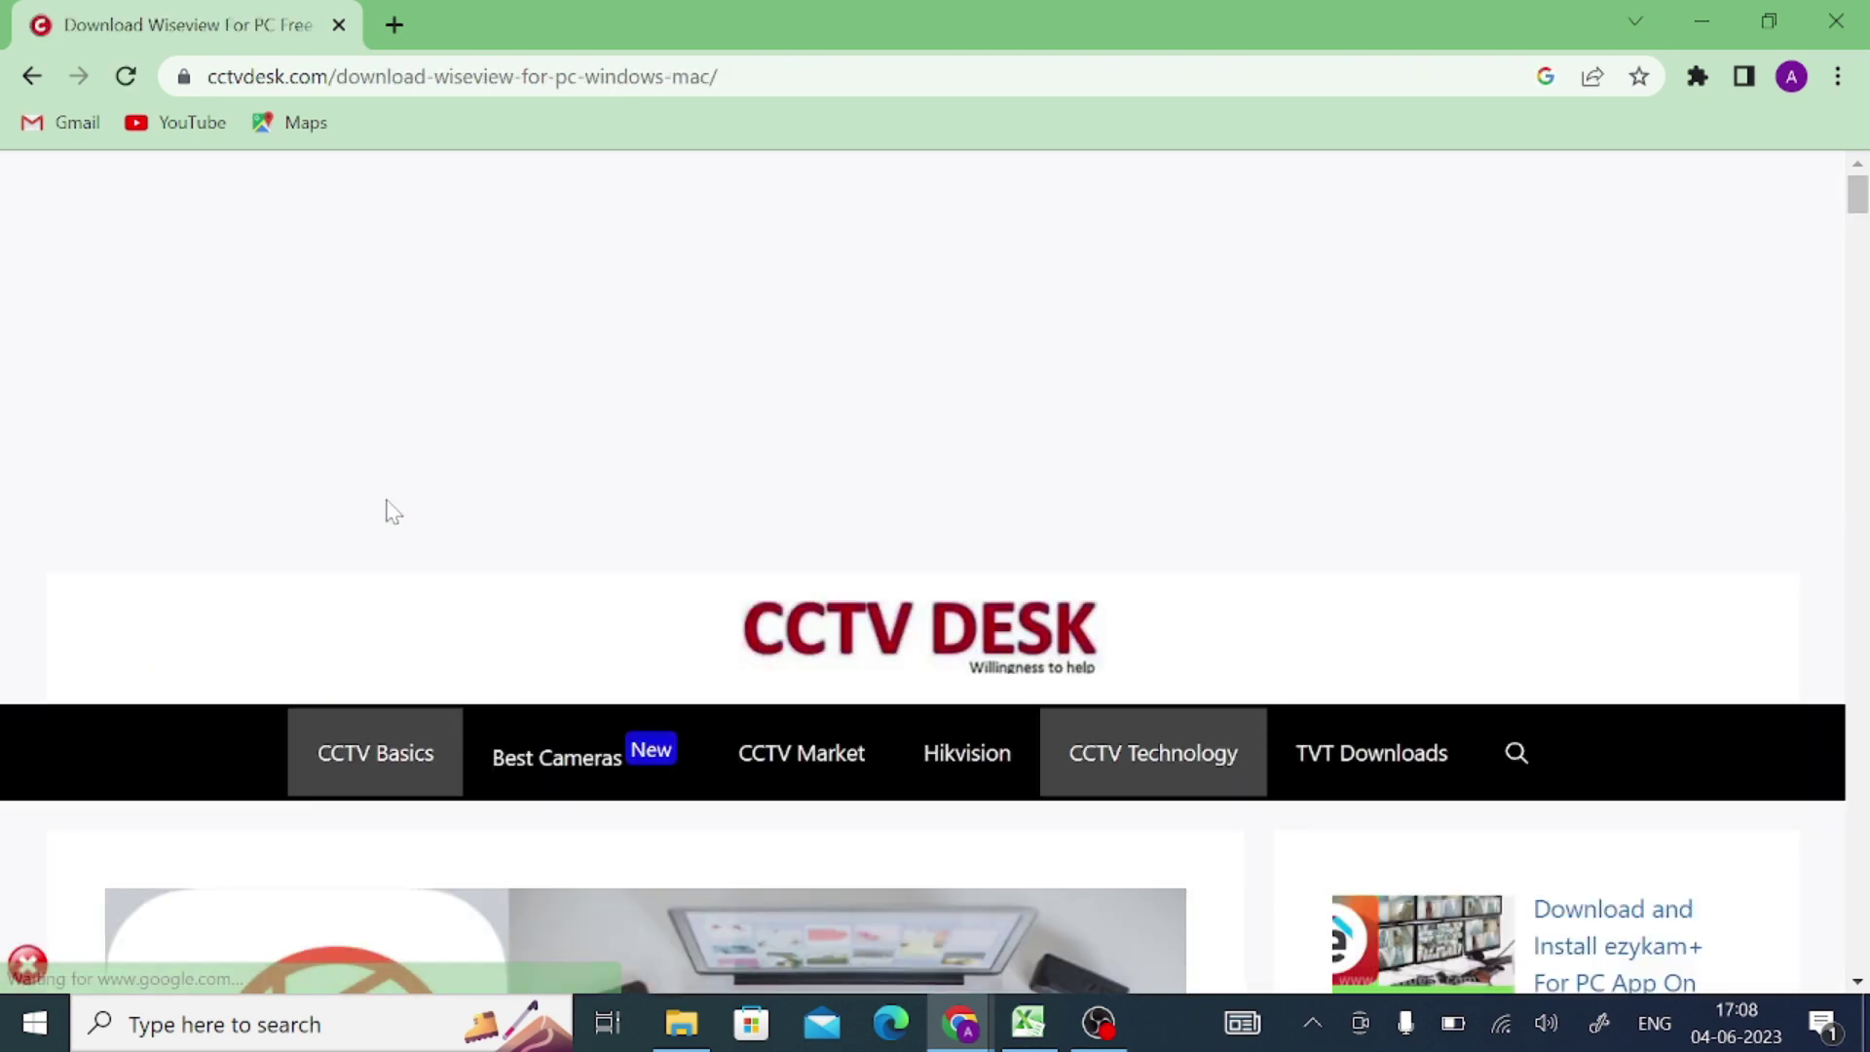
# - Dismiss the extension ad and scroll the article to the 'Free Download for PC (Windows)' link
pyautogui.scroll(-9, 911, 604)
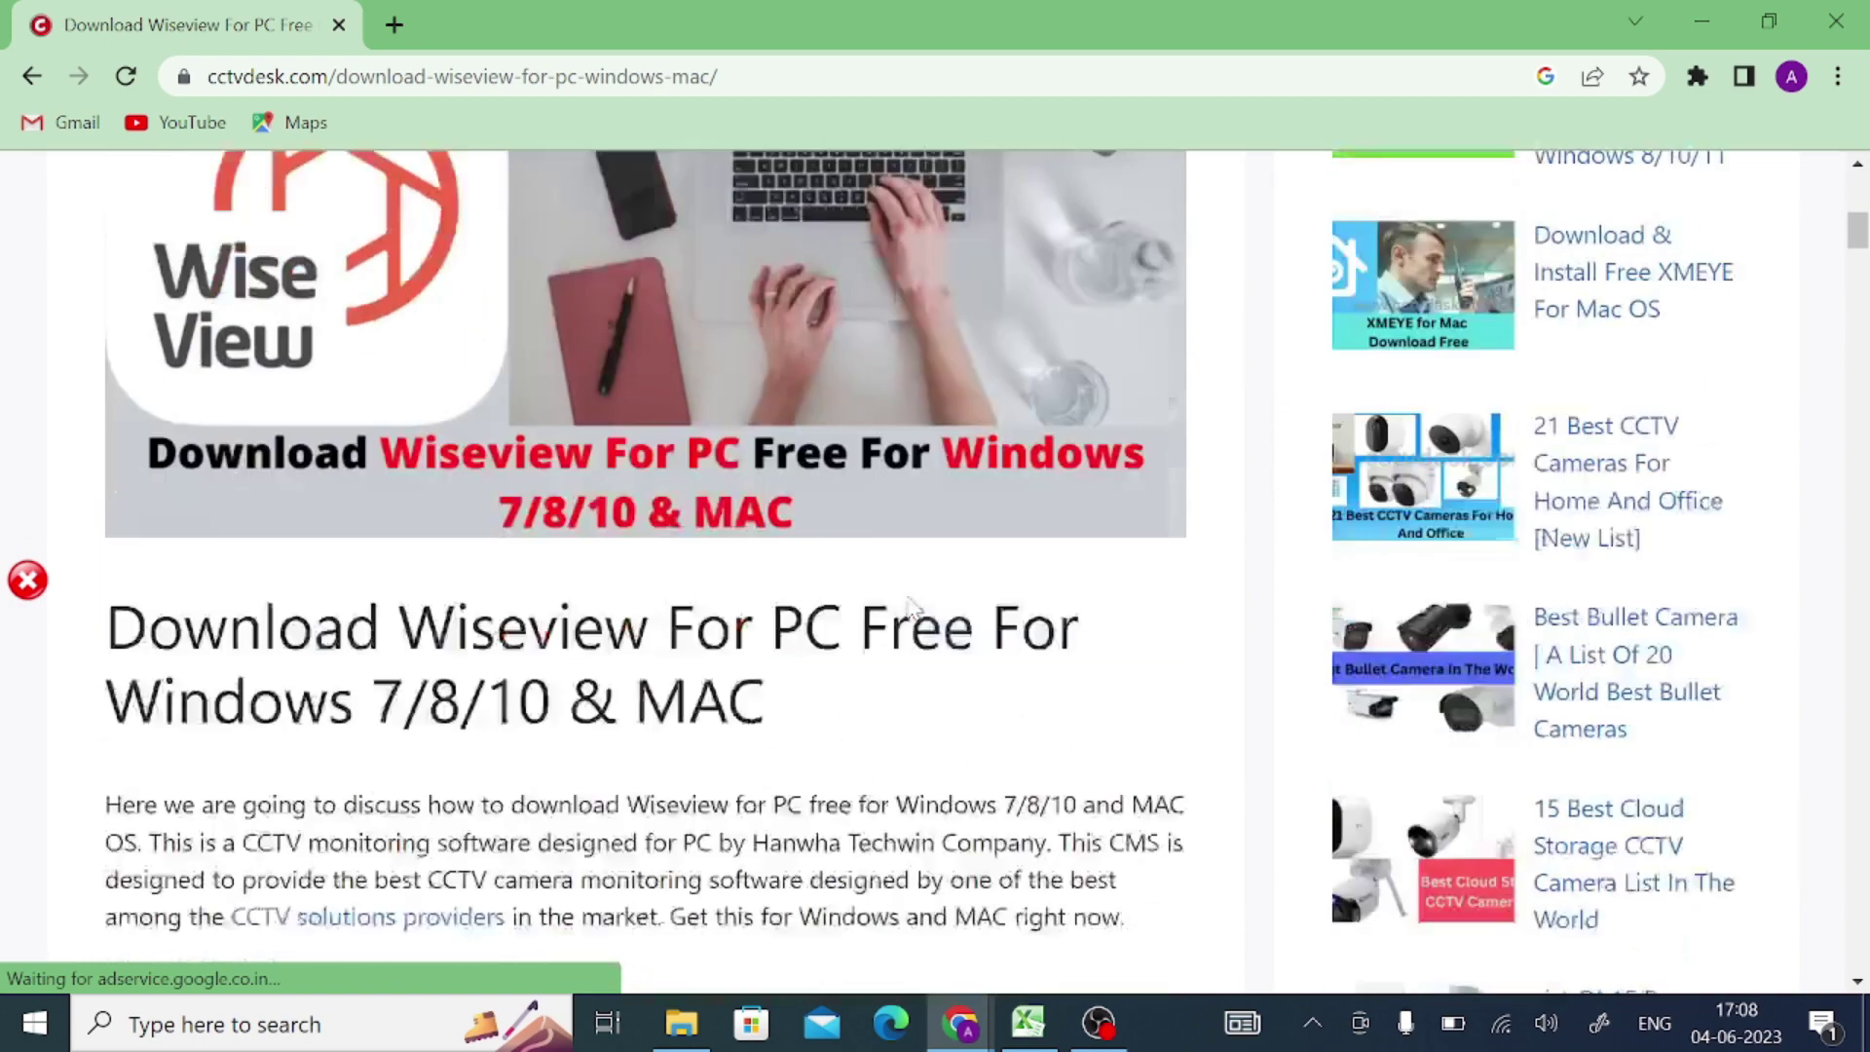
pyautogui.scroll(-9, 911, 604)
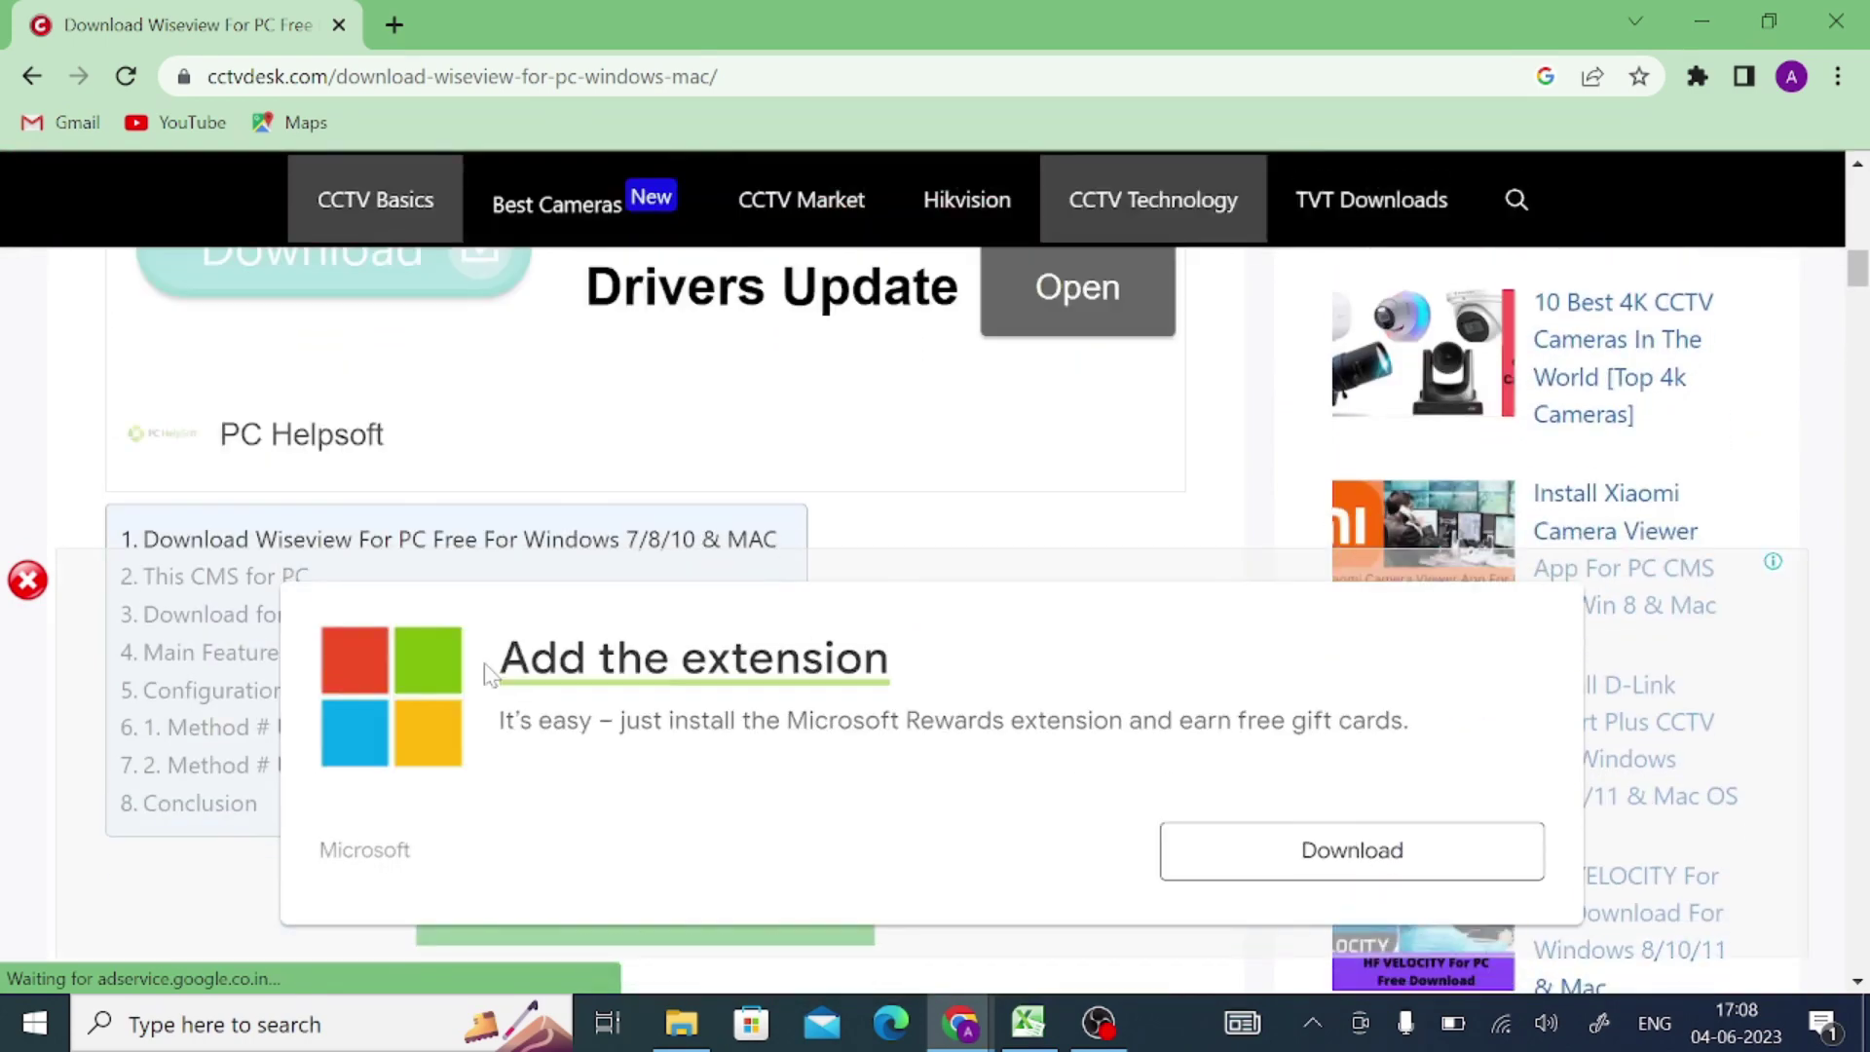
pyautogui.click(28, 581)
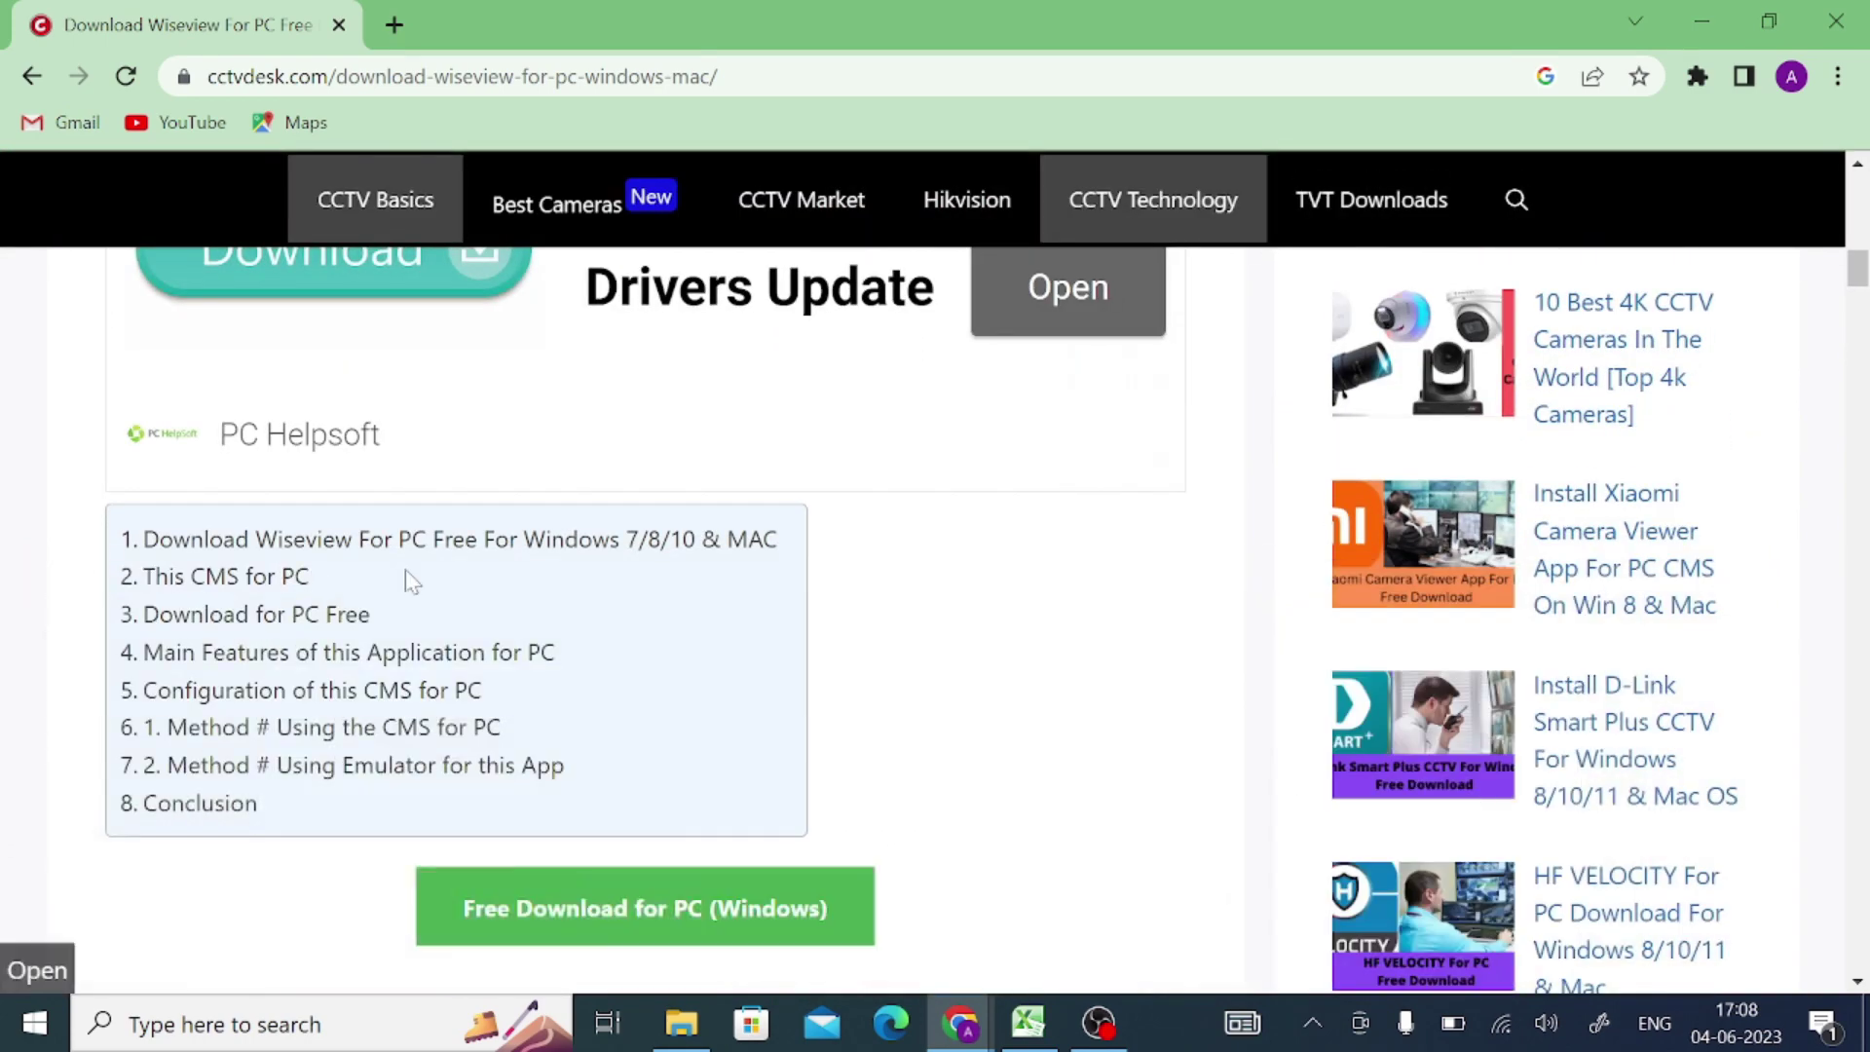
pyautogui.scroll(-7, 410, 579)
pyautogui.scroll(4, 634, 643)
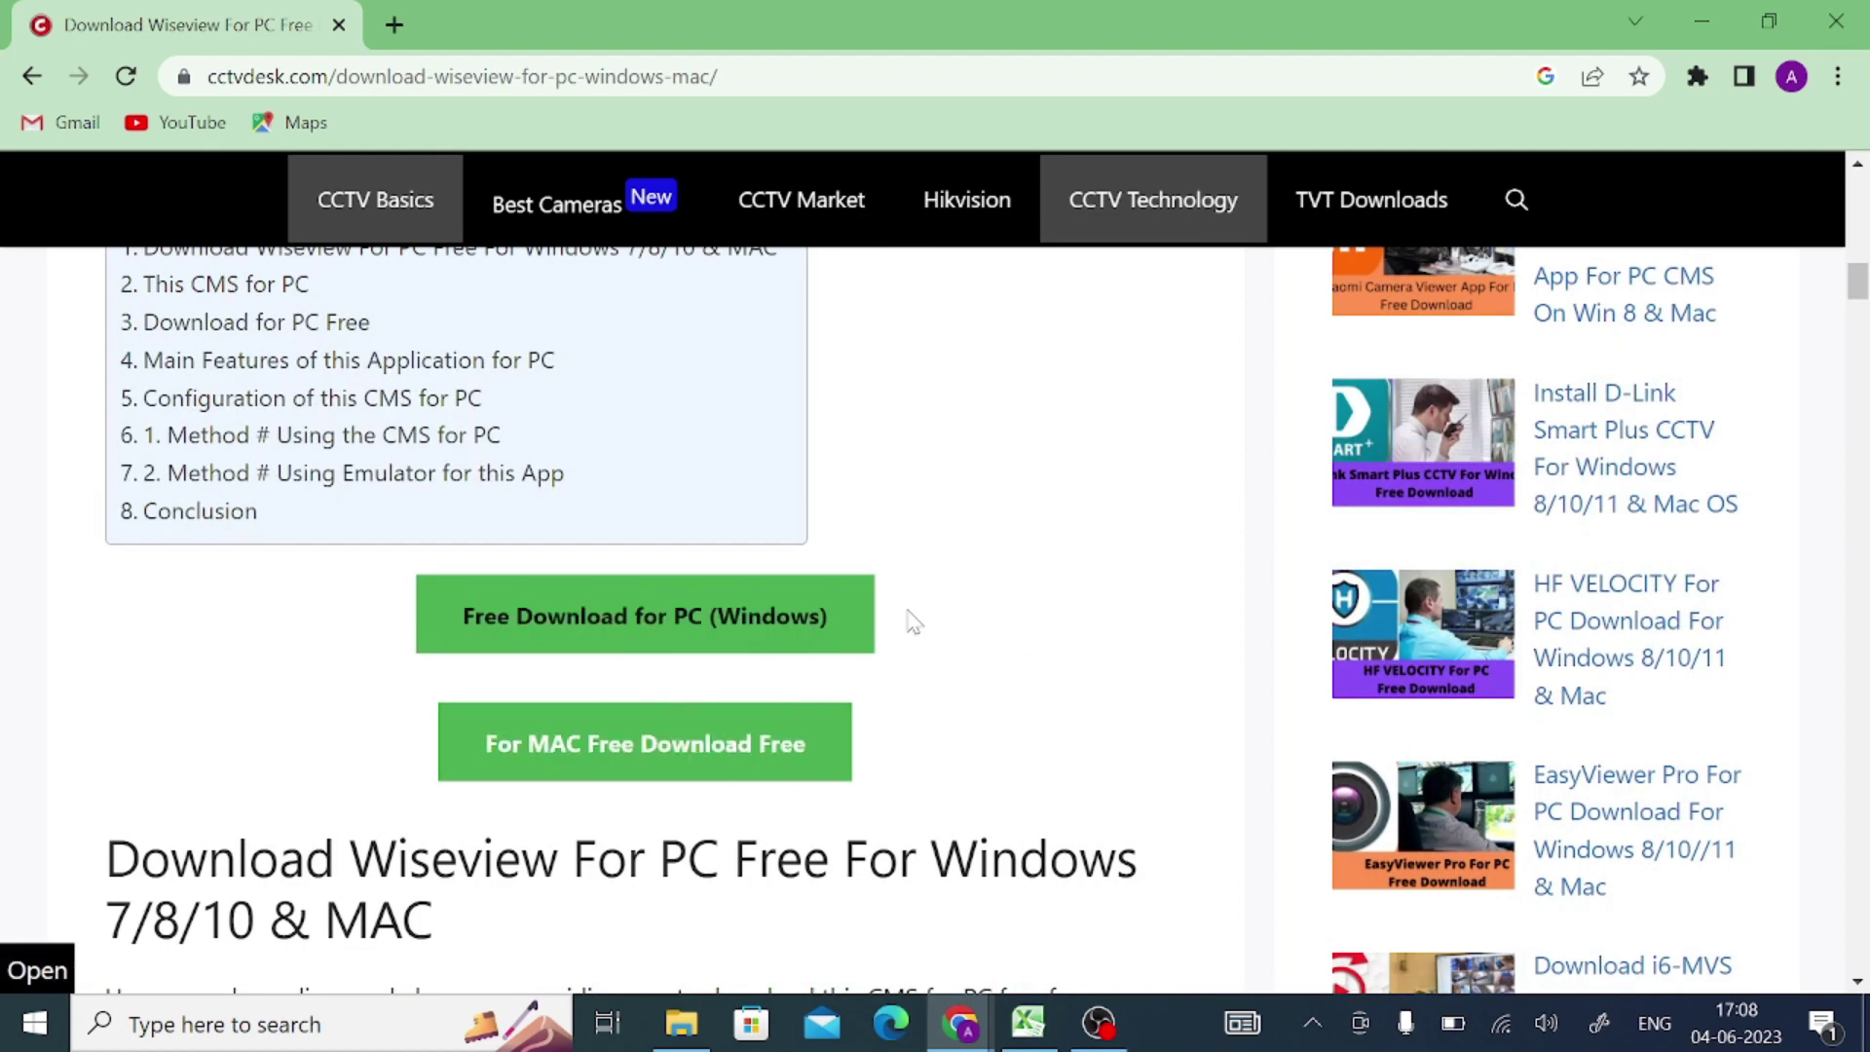
pyautogui.scroll(-15, 914, 621)
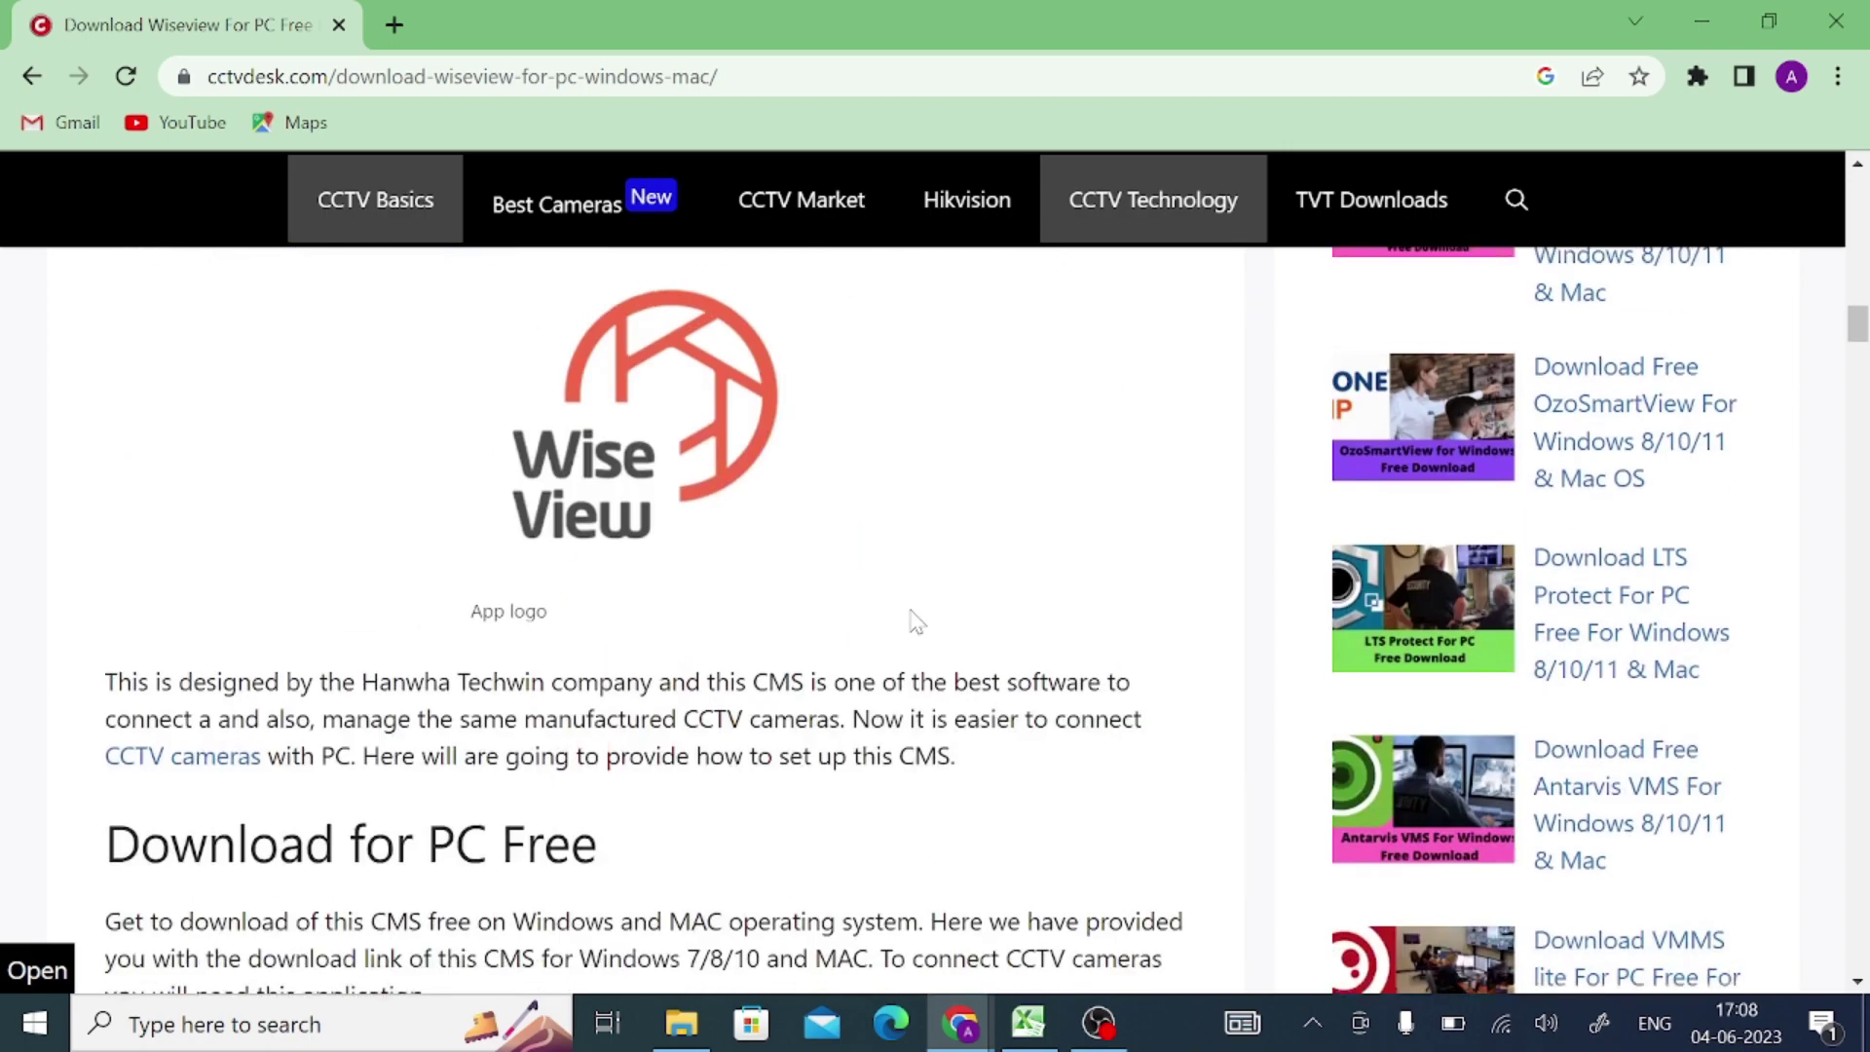
pyautogui.scroll(-20, 914, 622)
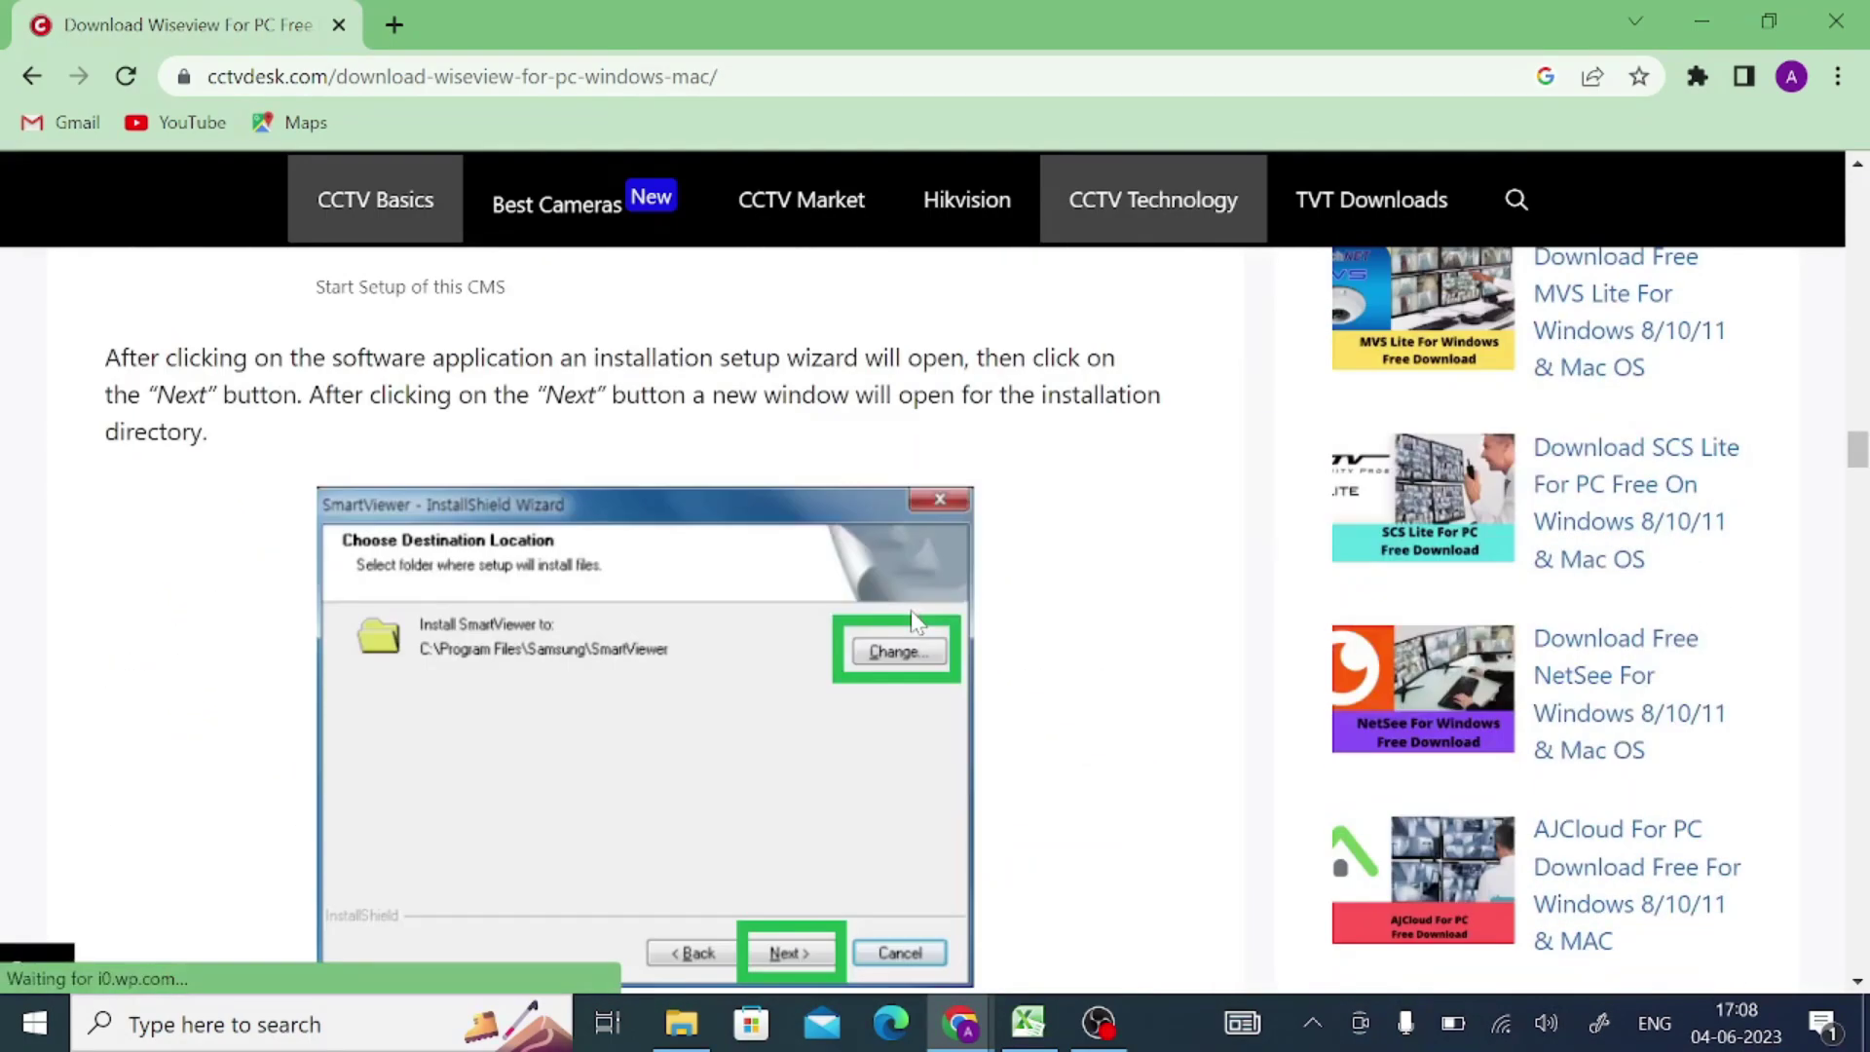
pyautogui.scroll(-20, 914, 622)
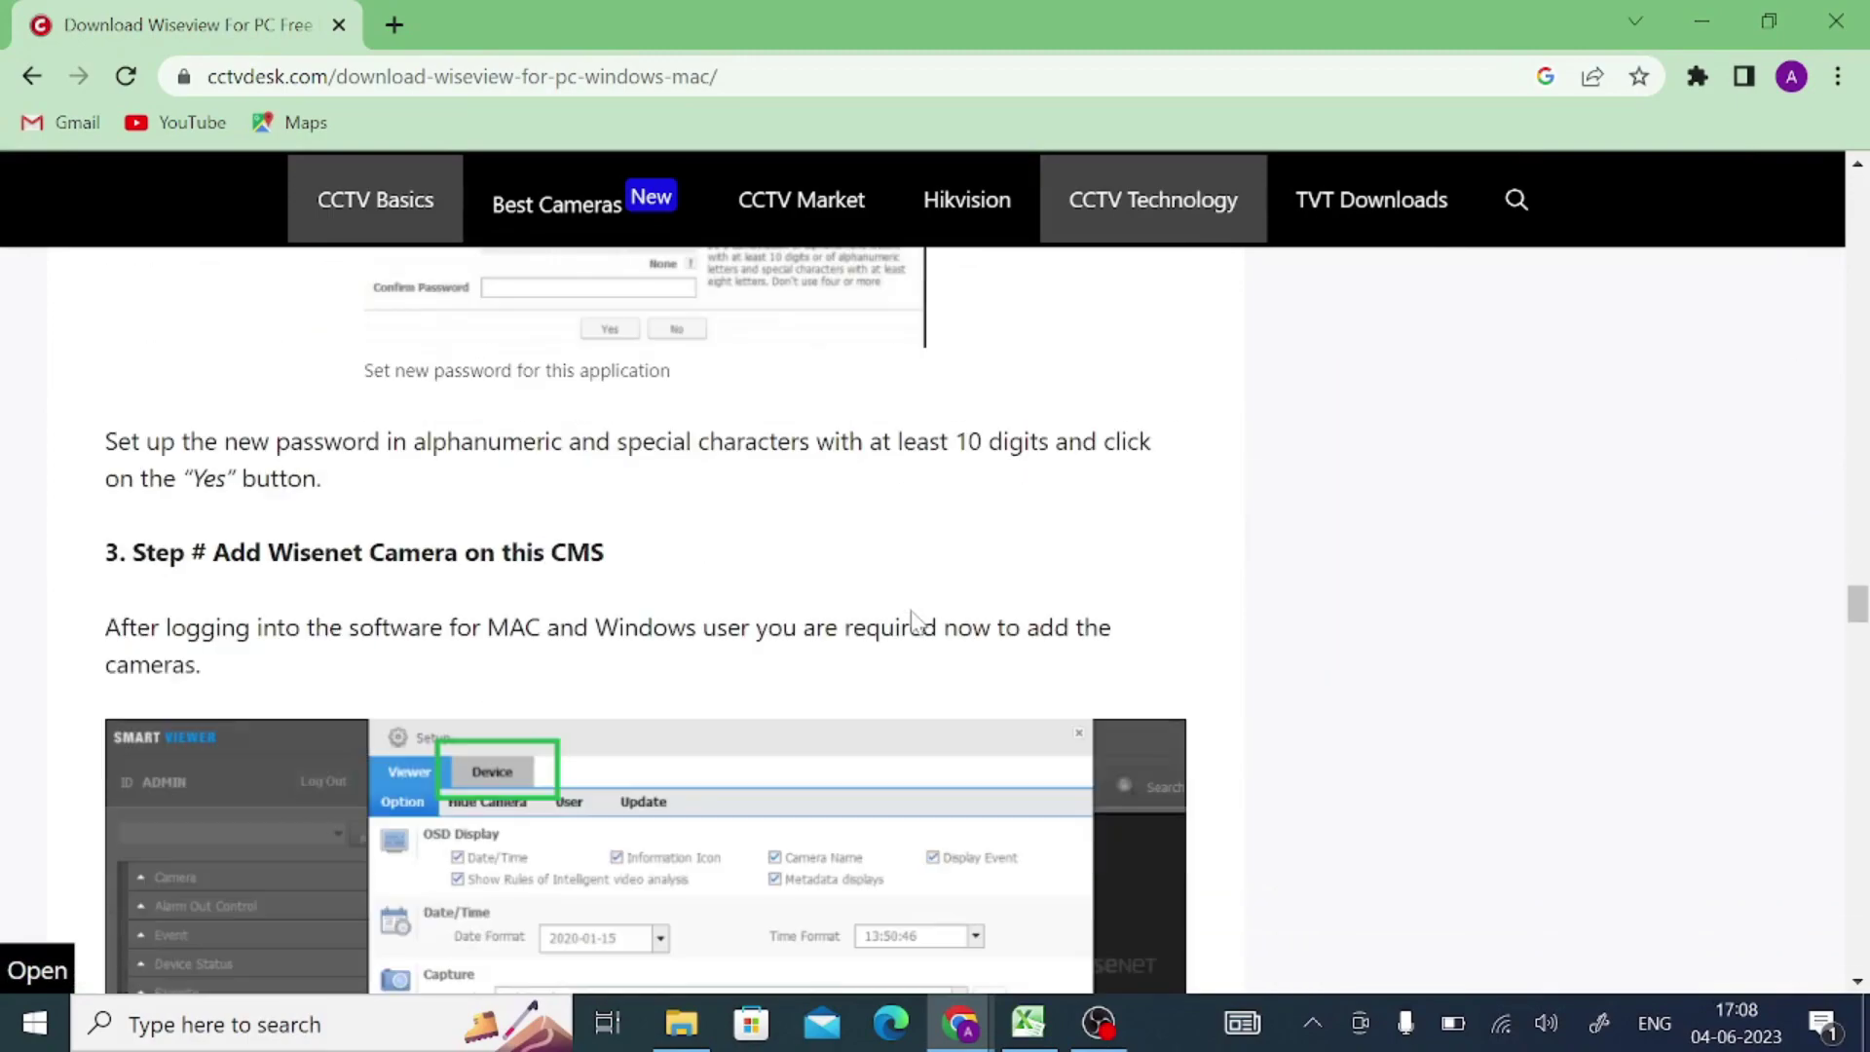
pyautogui.scroll(20, 916, 623)
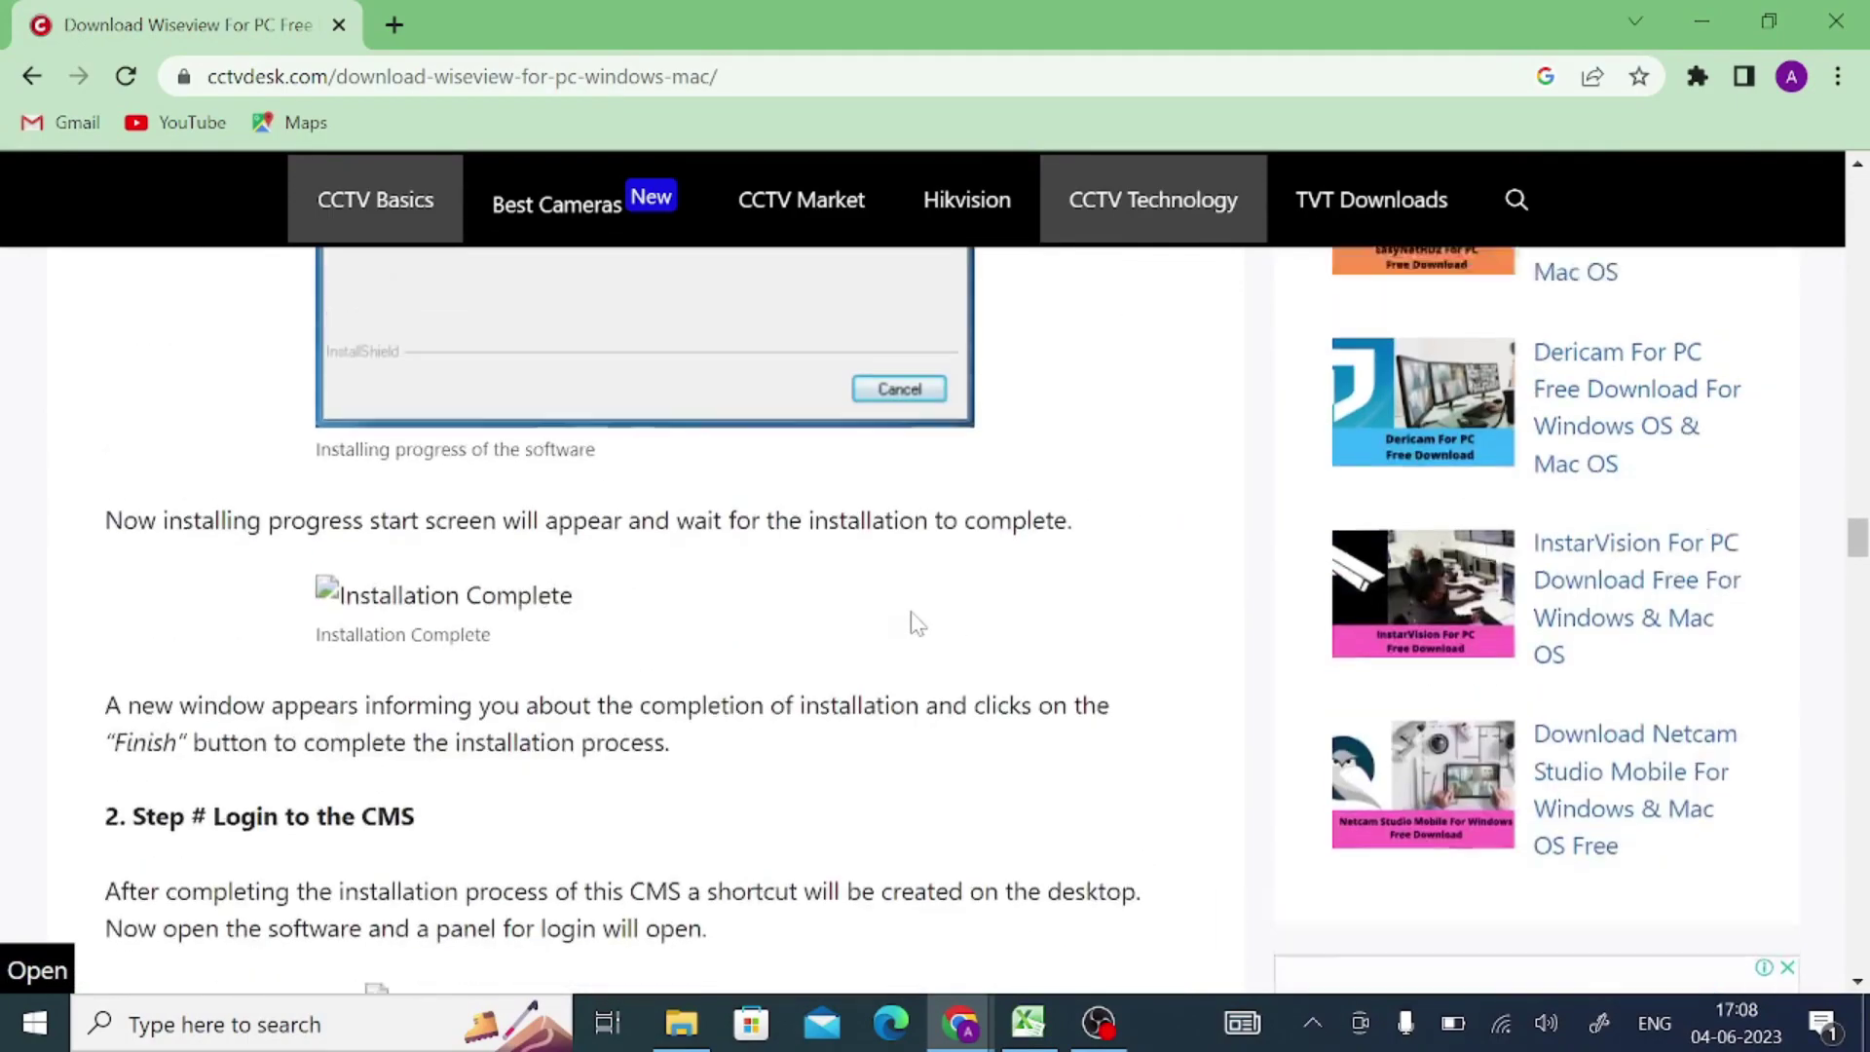
pyautogui.scroll(10, 916, 624)
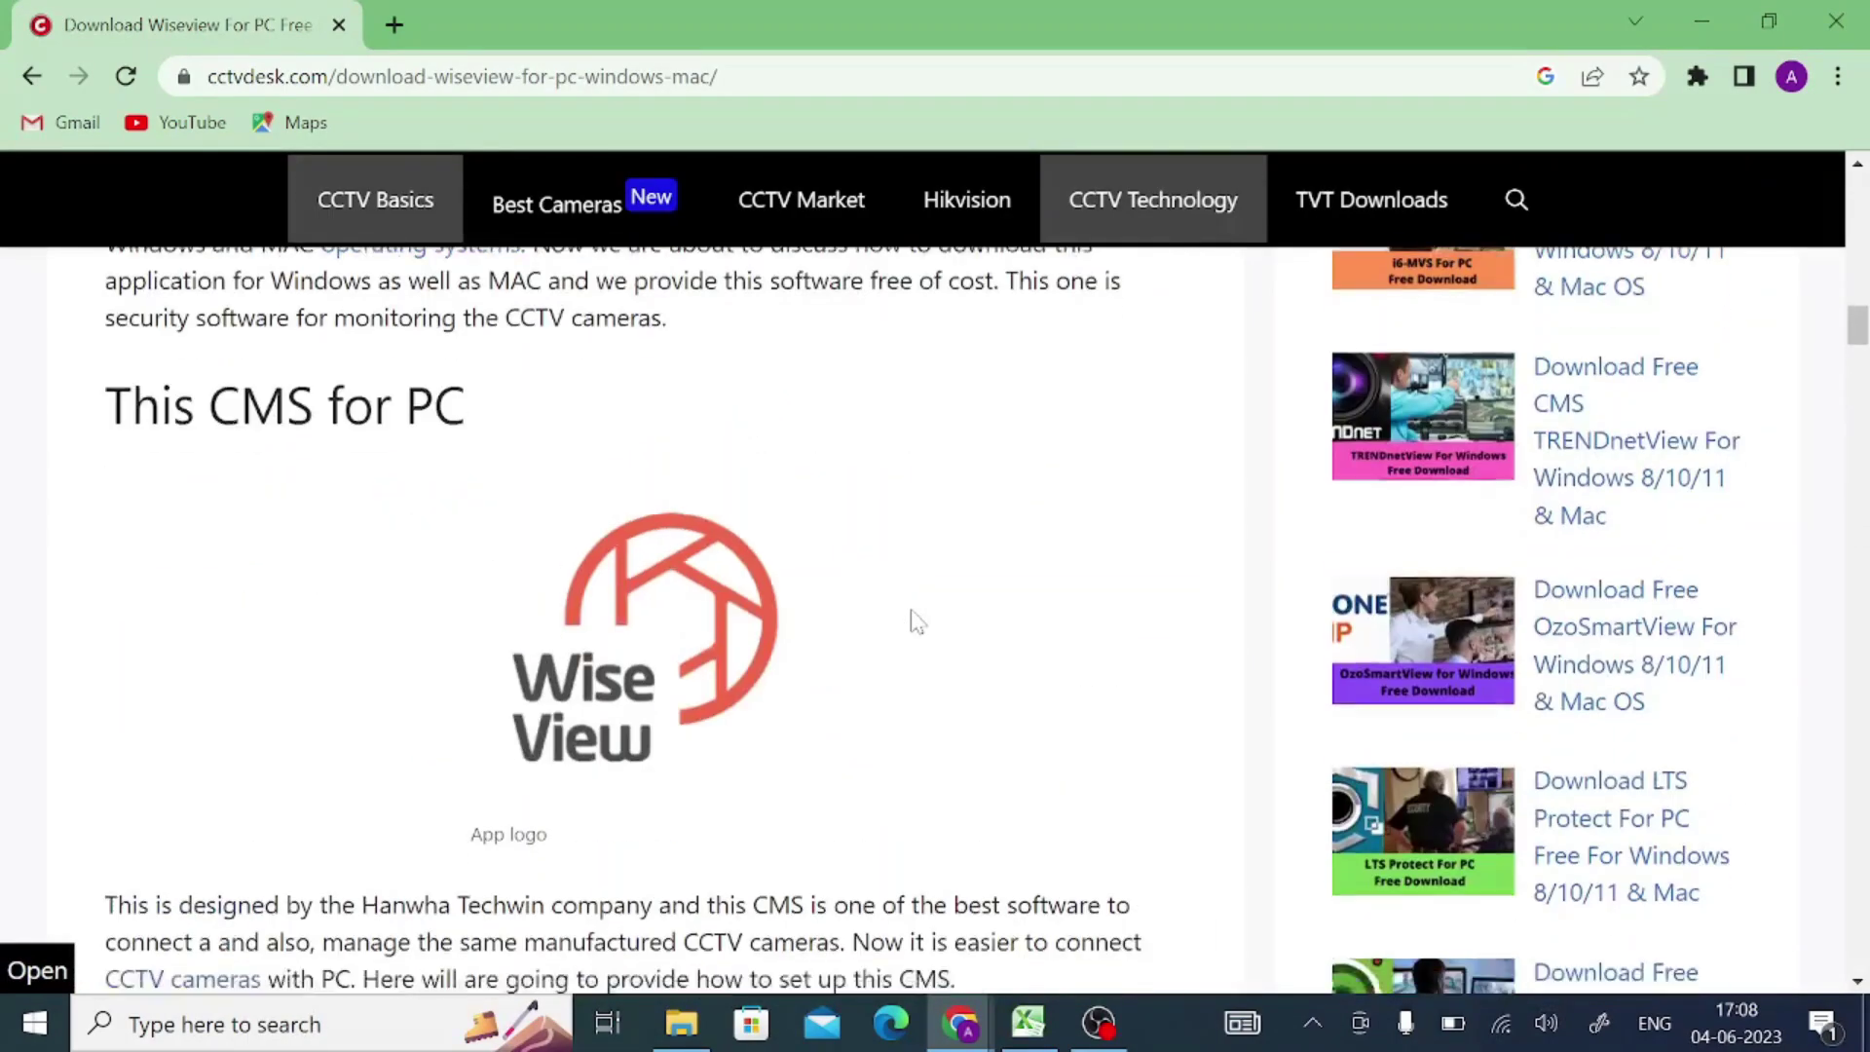
pyautogui.scroll(-5, 916, 624)
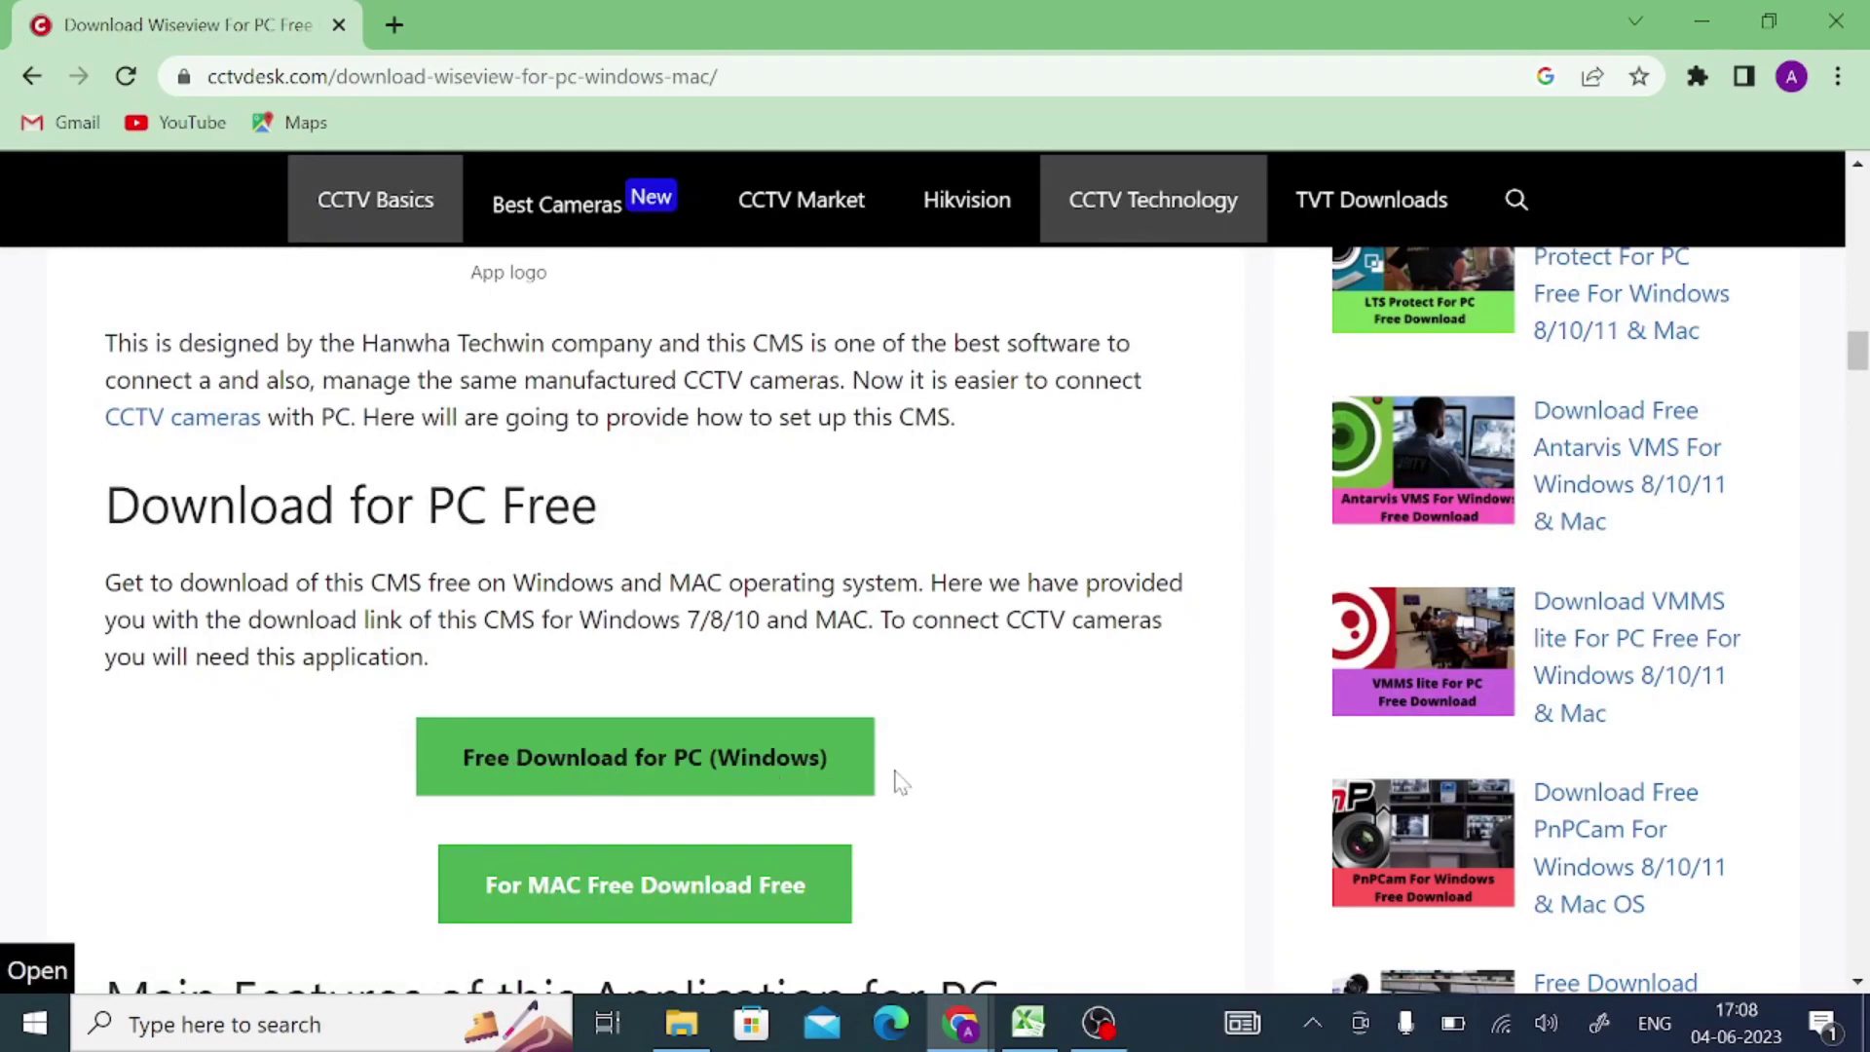
# - Download Wiseview-for-pc.zip from the Windows download page, dismissing the ad, then close Chrome
pyautogui.click(674, 767)
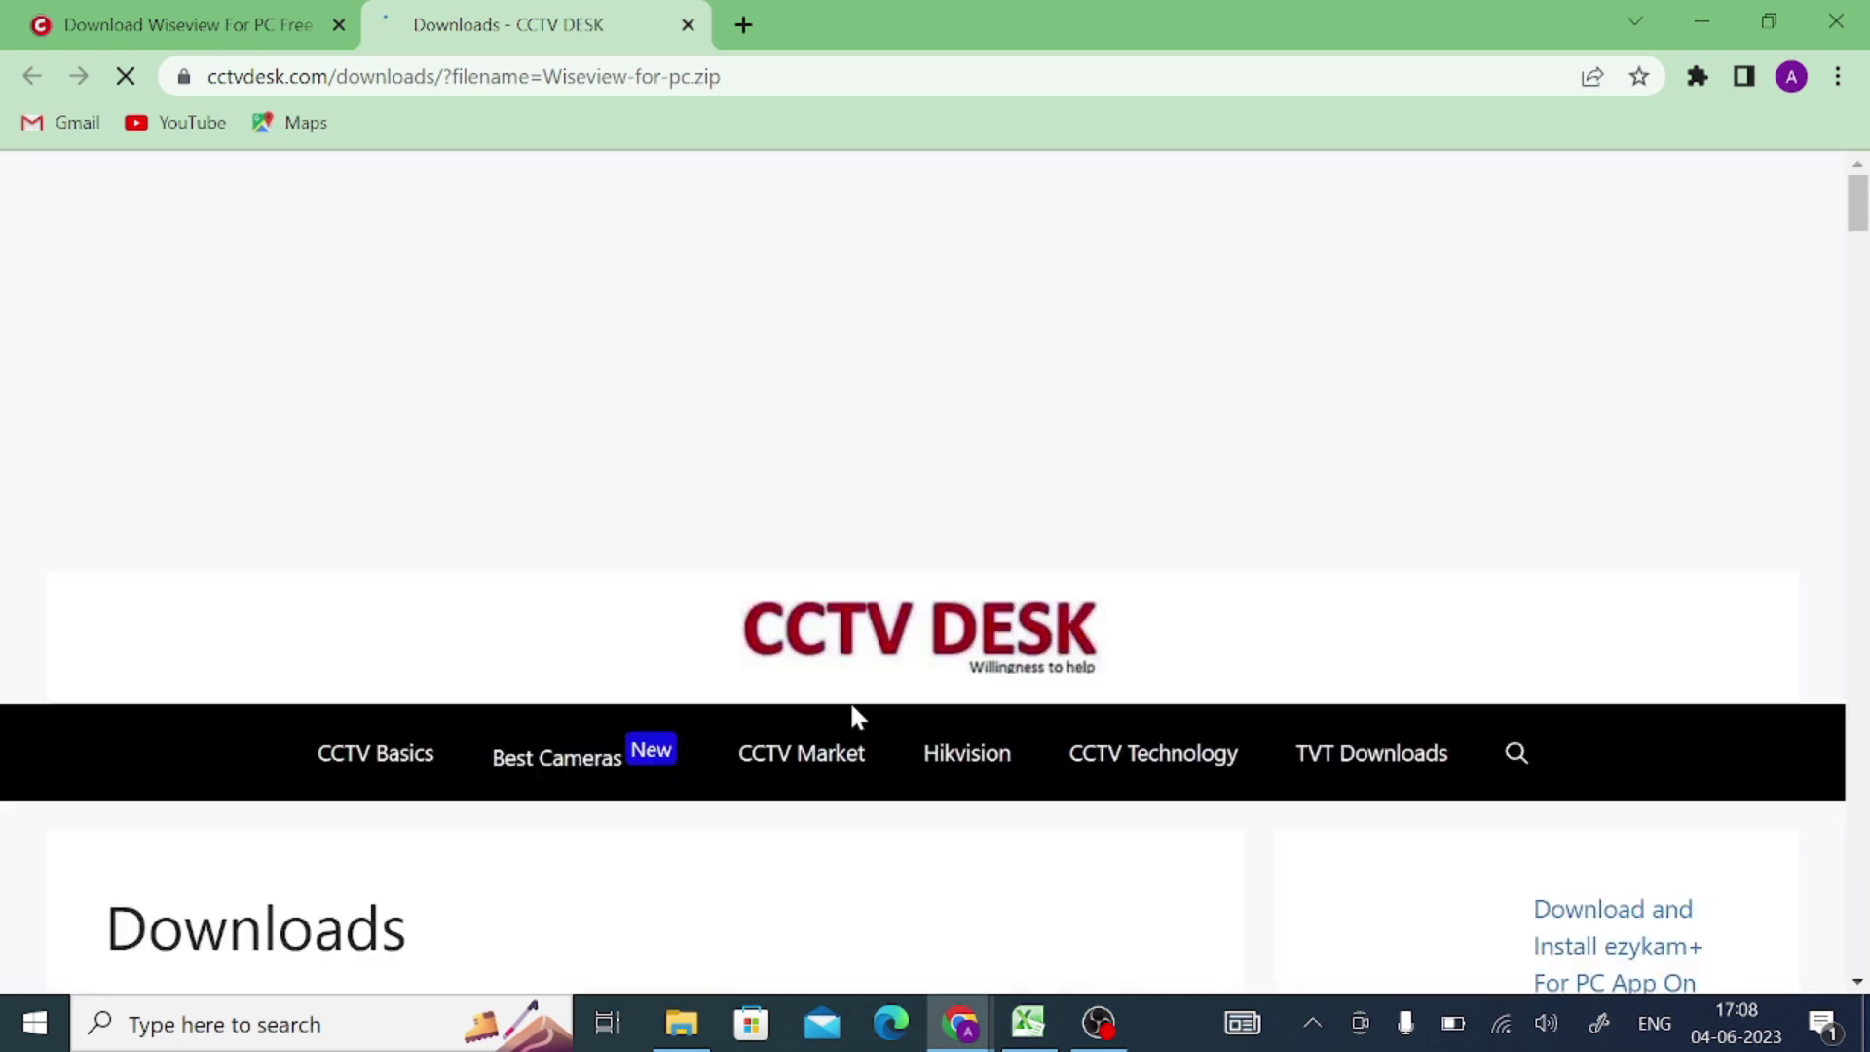
pyautogui.scroll(-5, 857, 711)
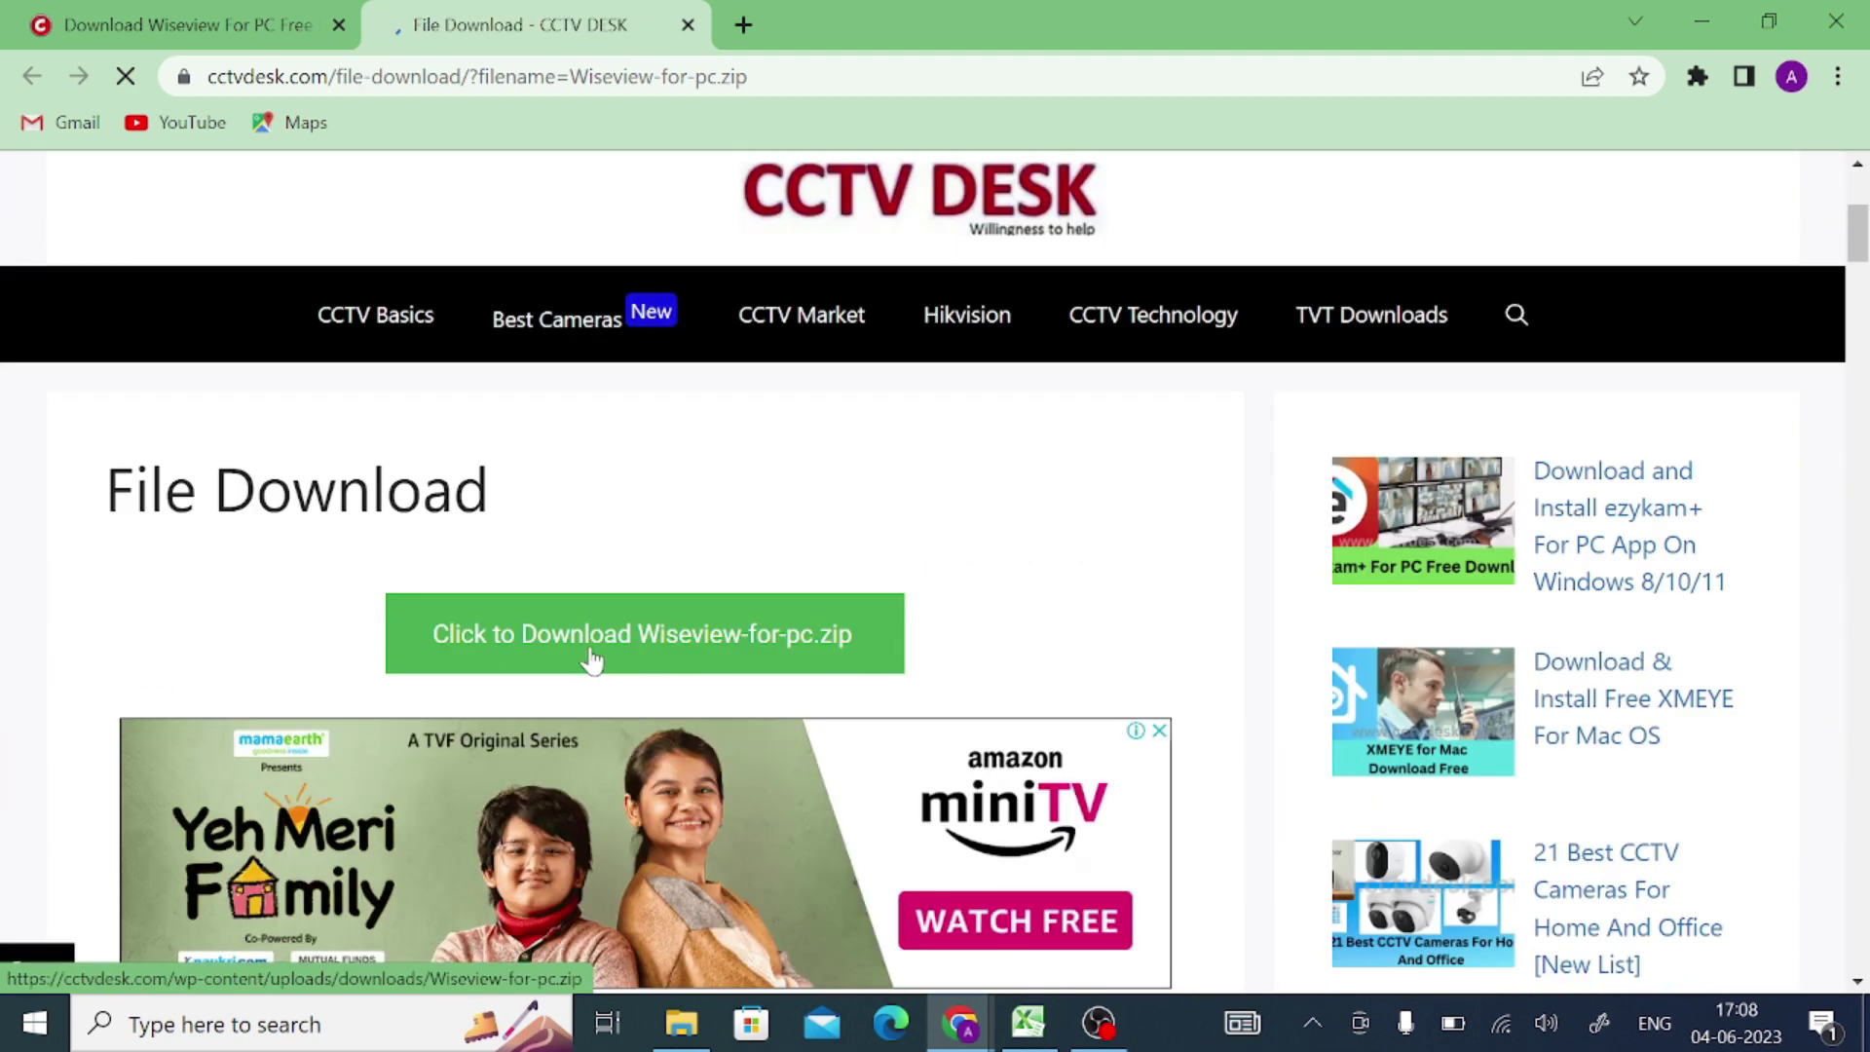
pyautogui.click(604, 654)
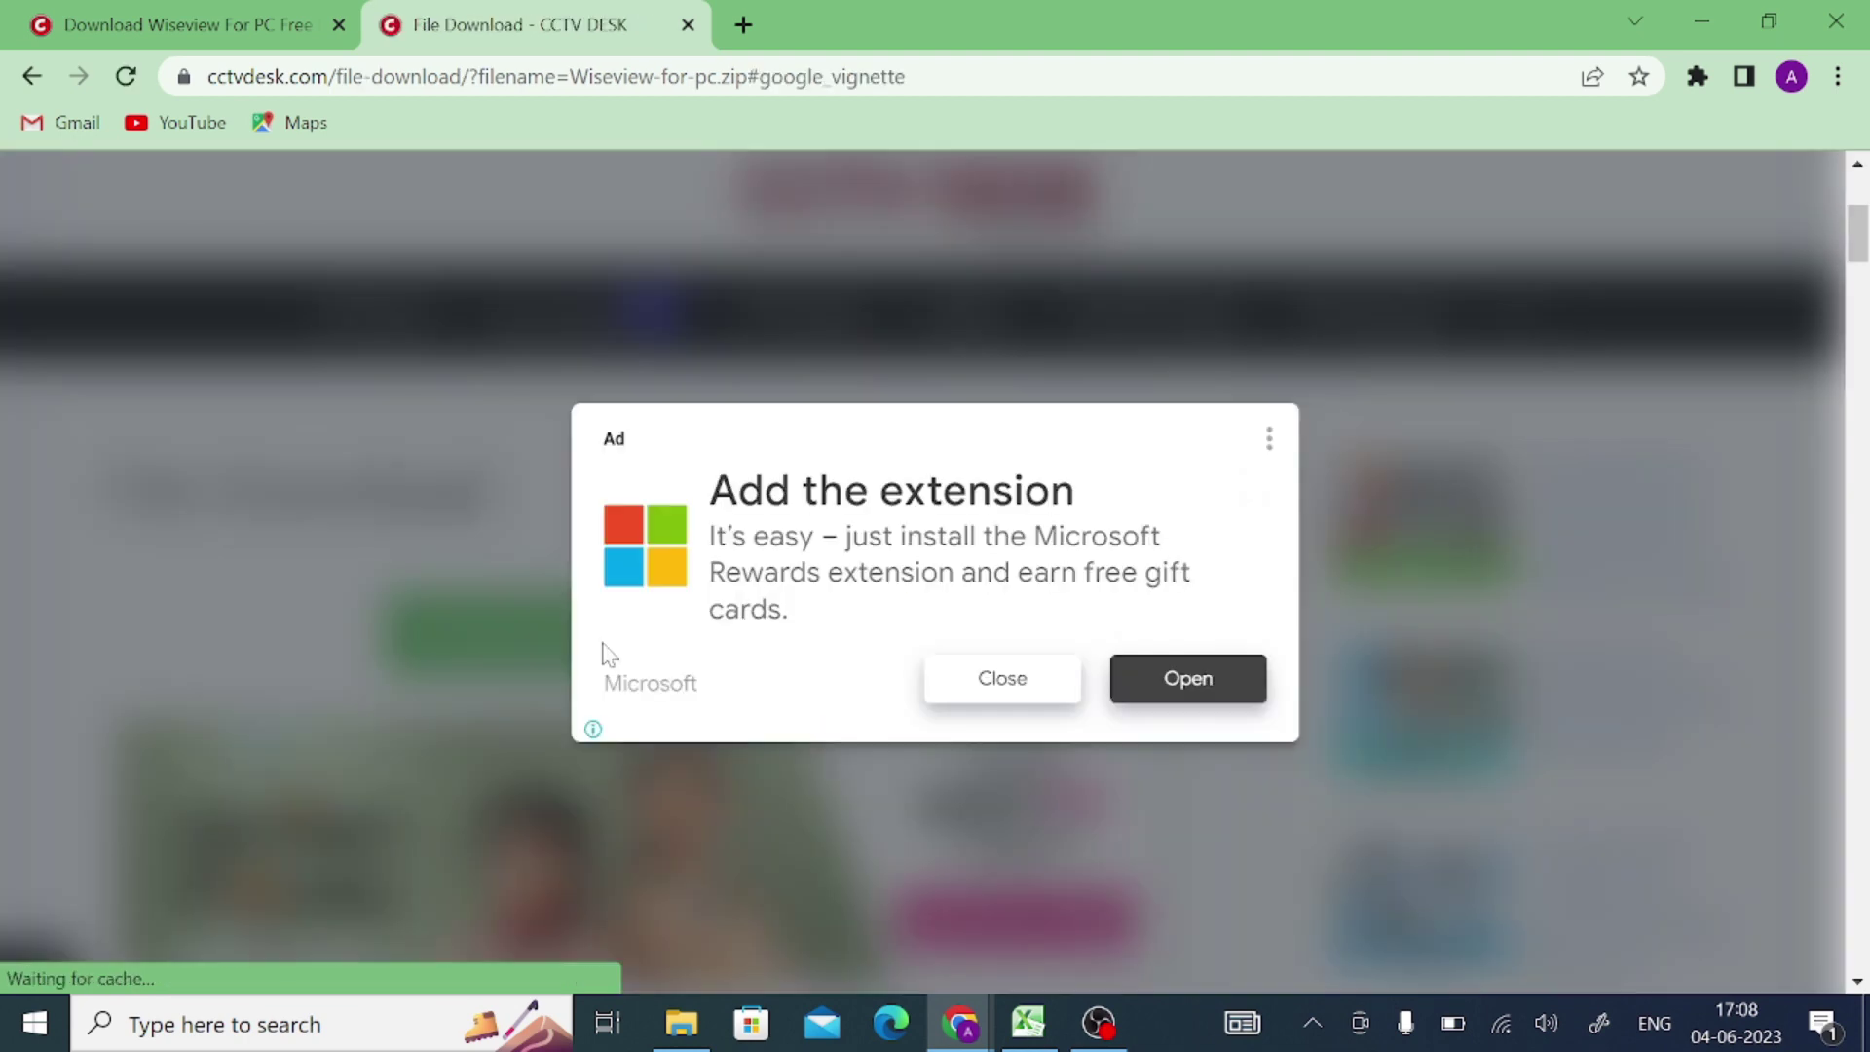
pyautogui.click(961, 682)
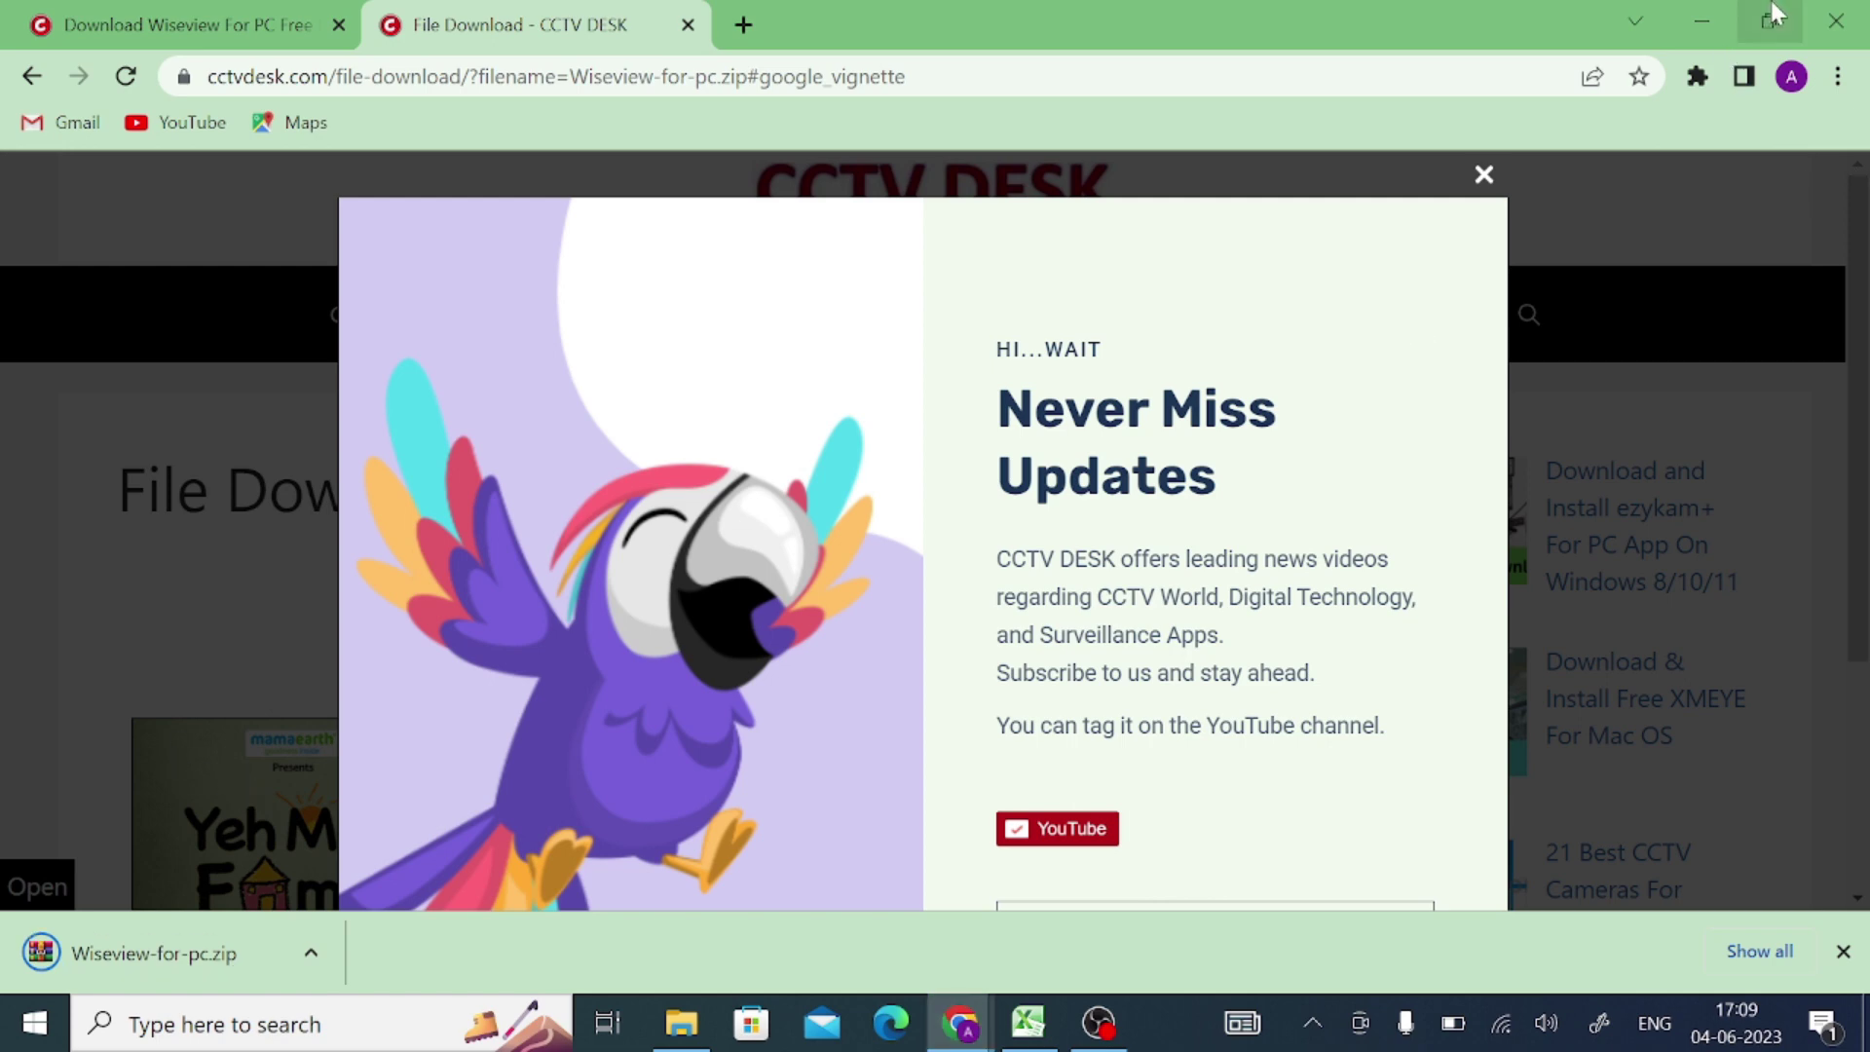
pyautogui.click(1831, 14)
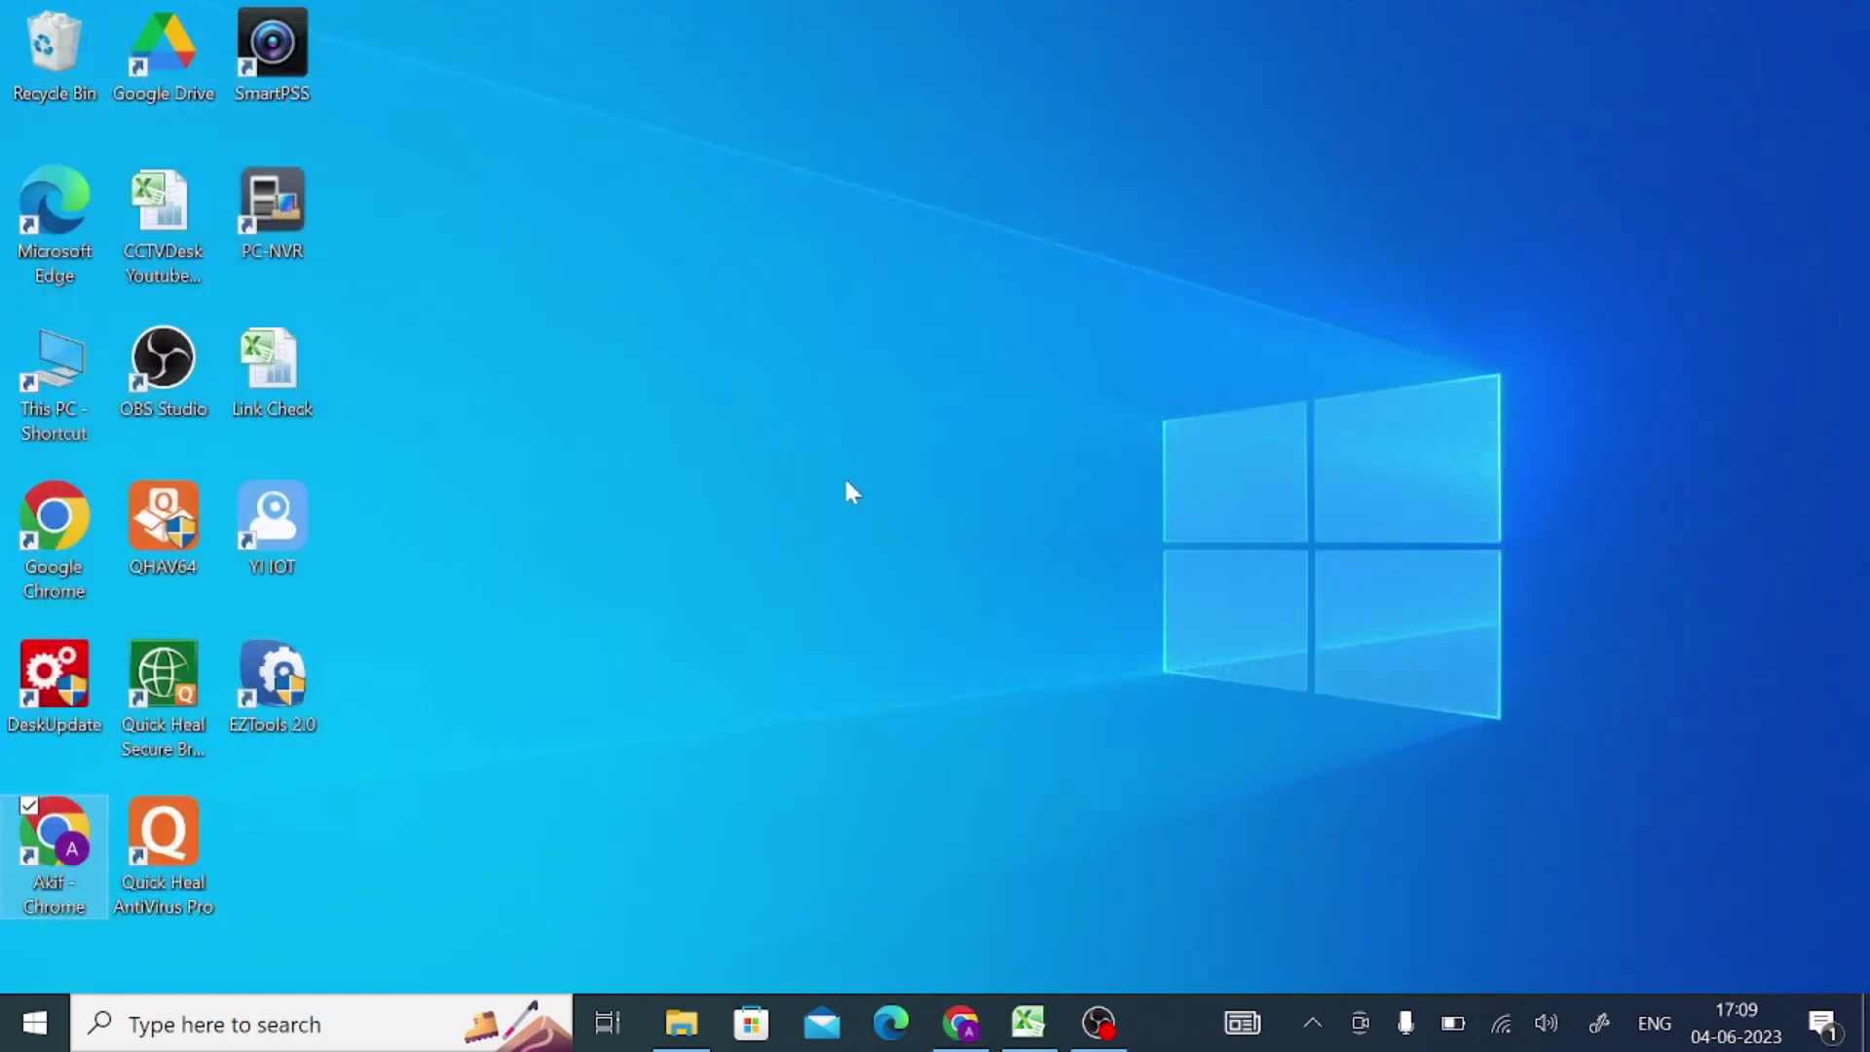
# - Reopen Chrome's Downloads page and show Wiseview-for-pc.zip in its folder
pyautogui.doubleClick(59, 843)
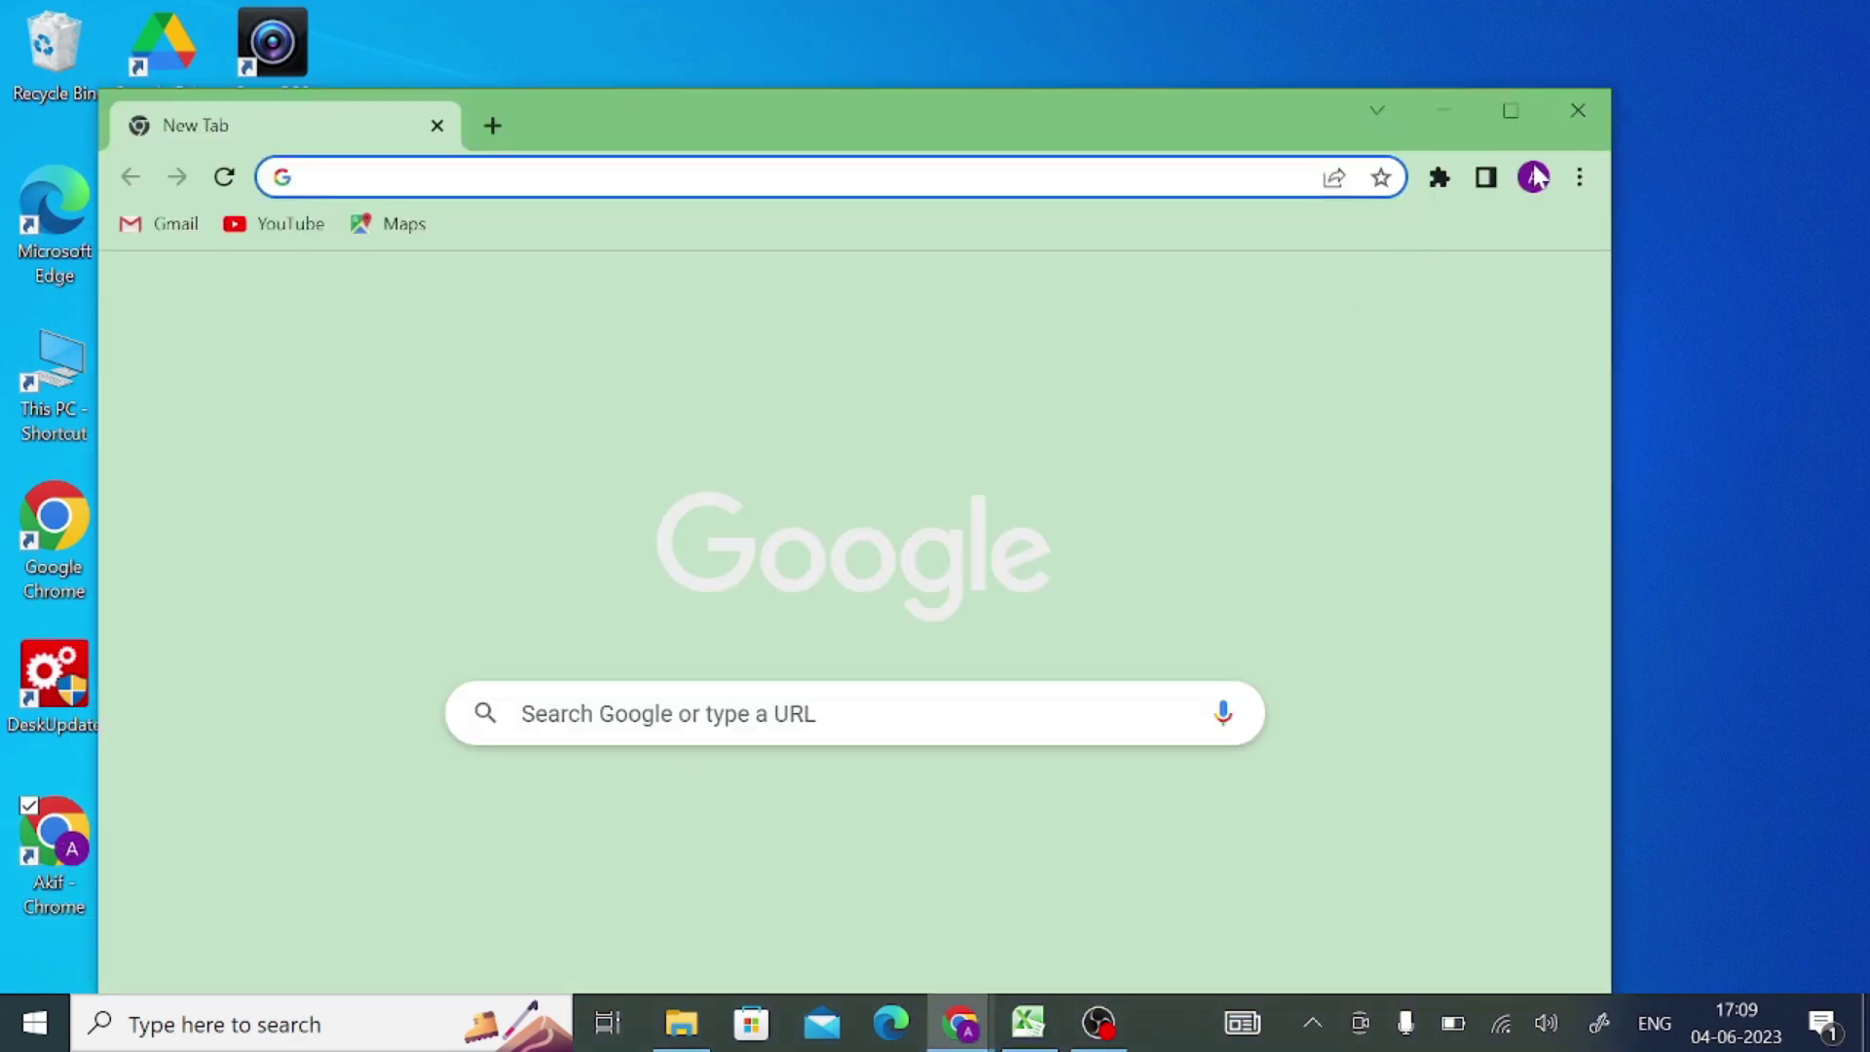
pyautogui.click(1578, 175)
pyautogui.click(1298, 371)
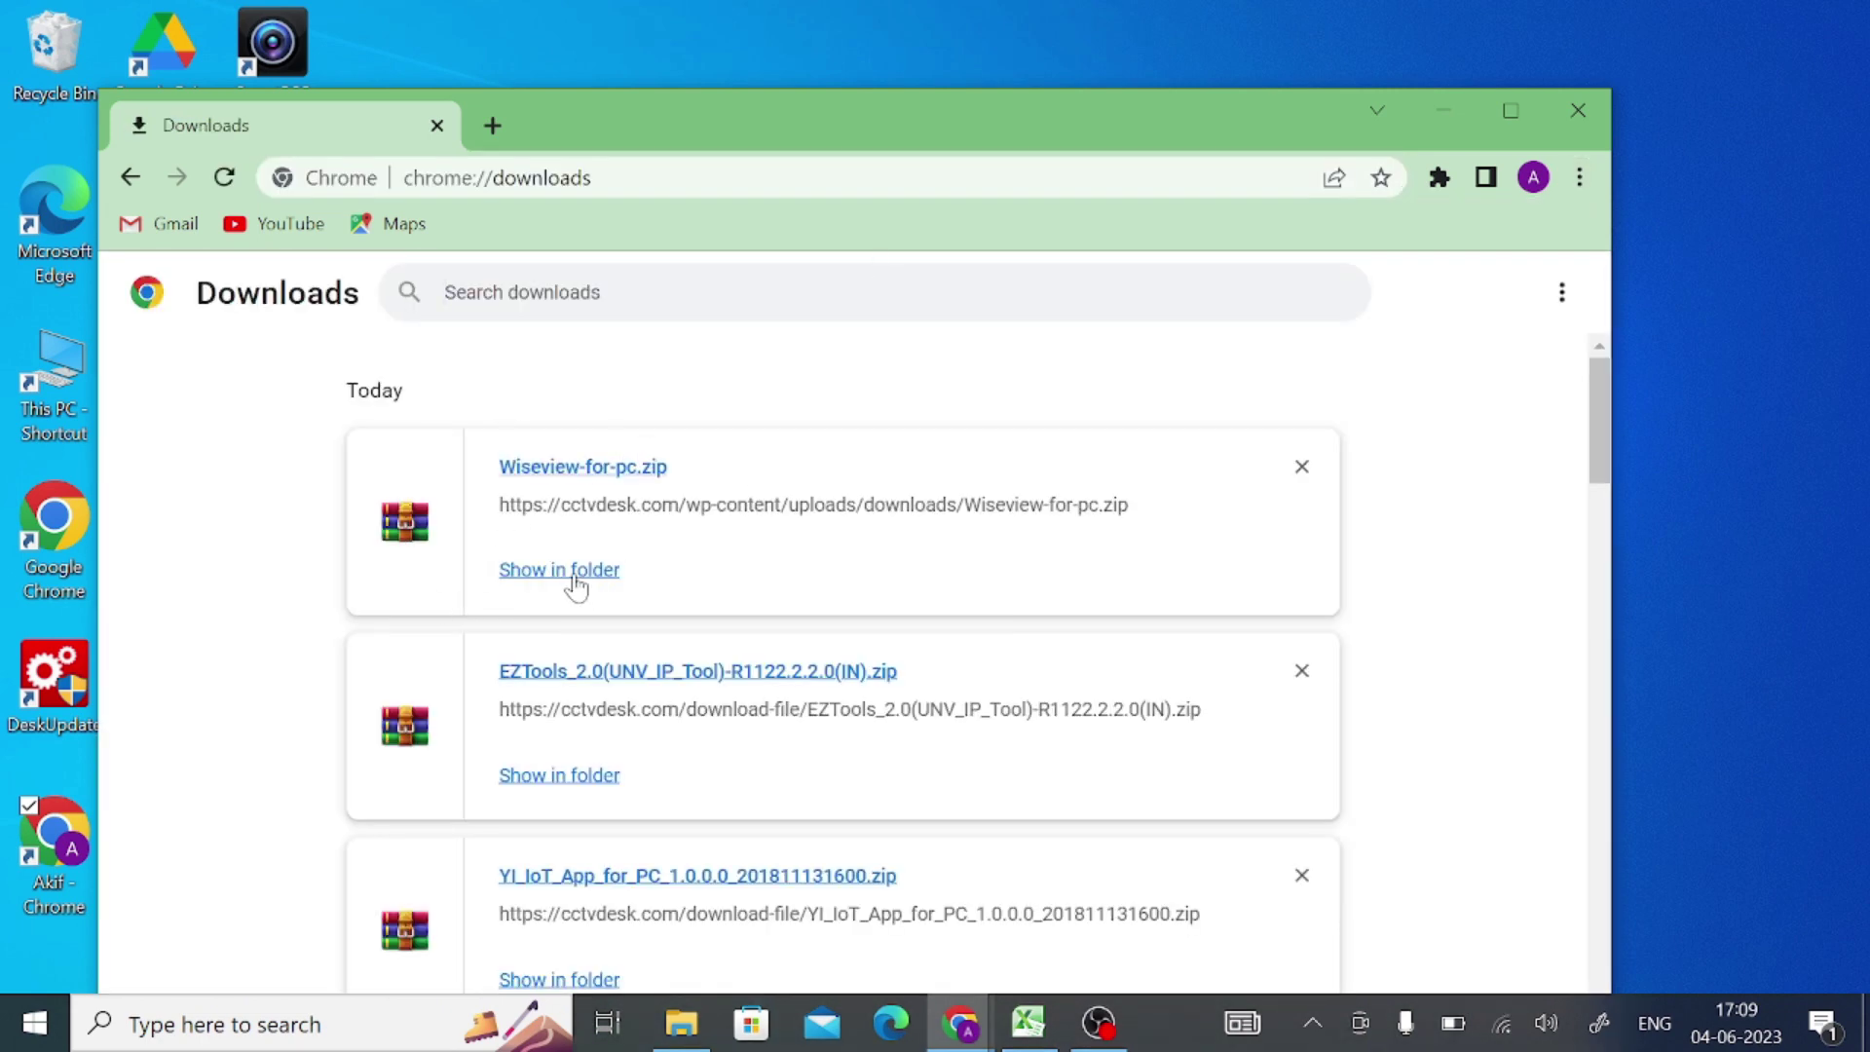
pyautogui.click(576, 585)
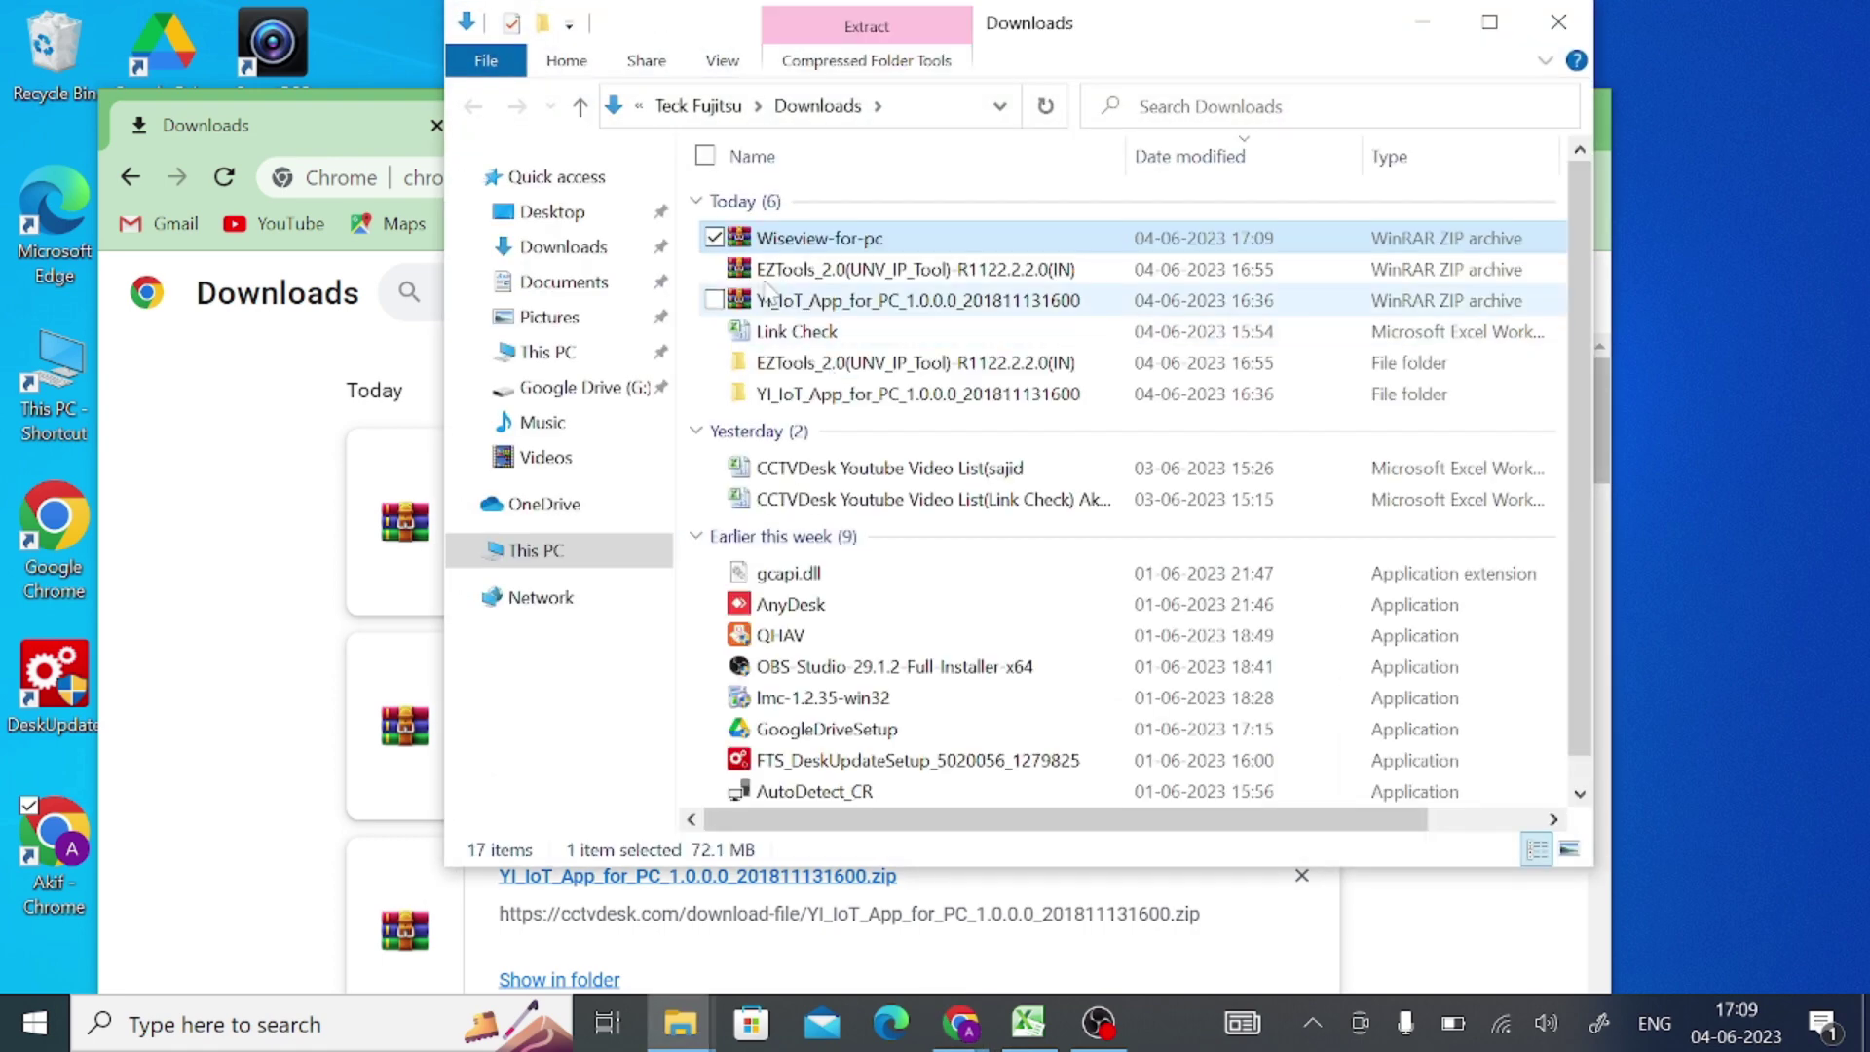
# - Extract the zip to 'Wiseview-for-pc\' and open the inner folder to select Wiseview_for_pc_v.4.9.7
pyautogui.rightClick(804, 243)
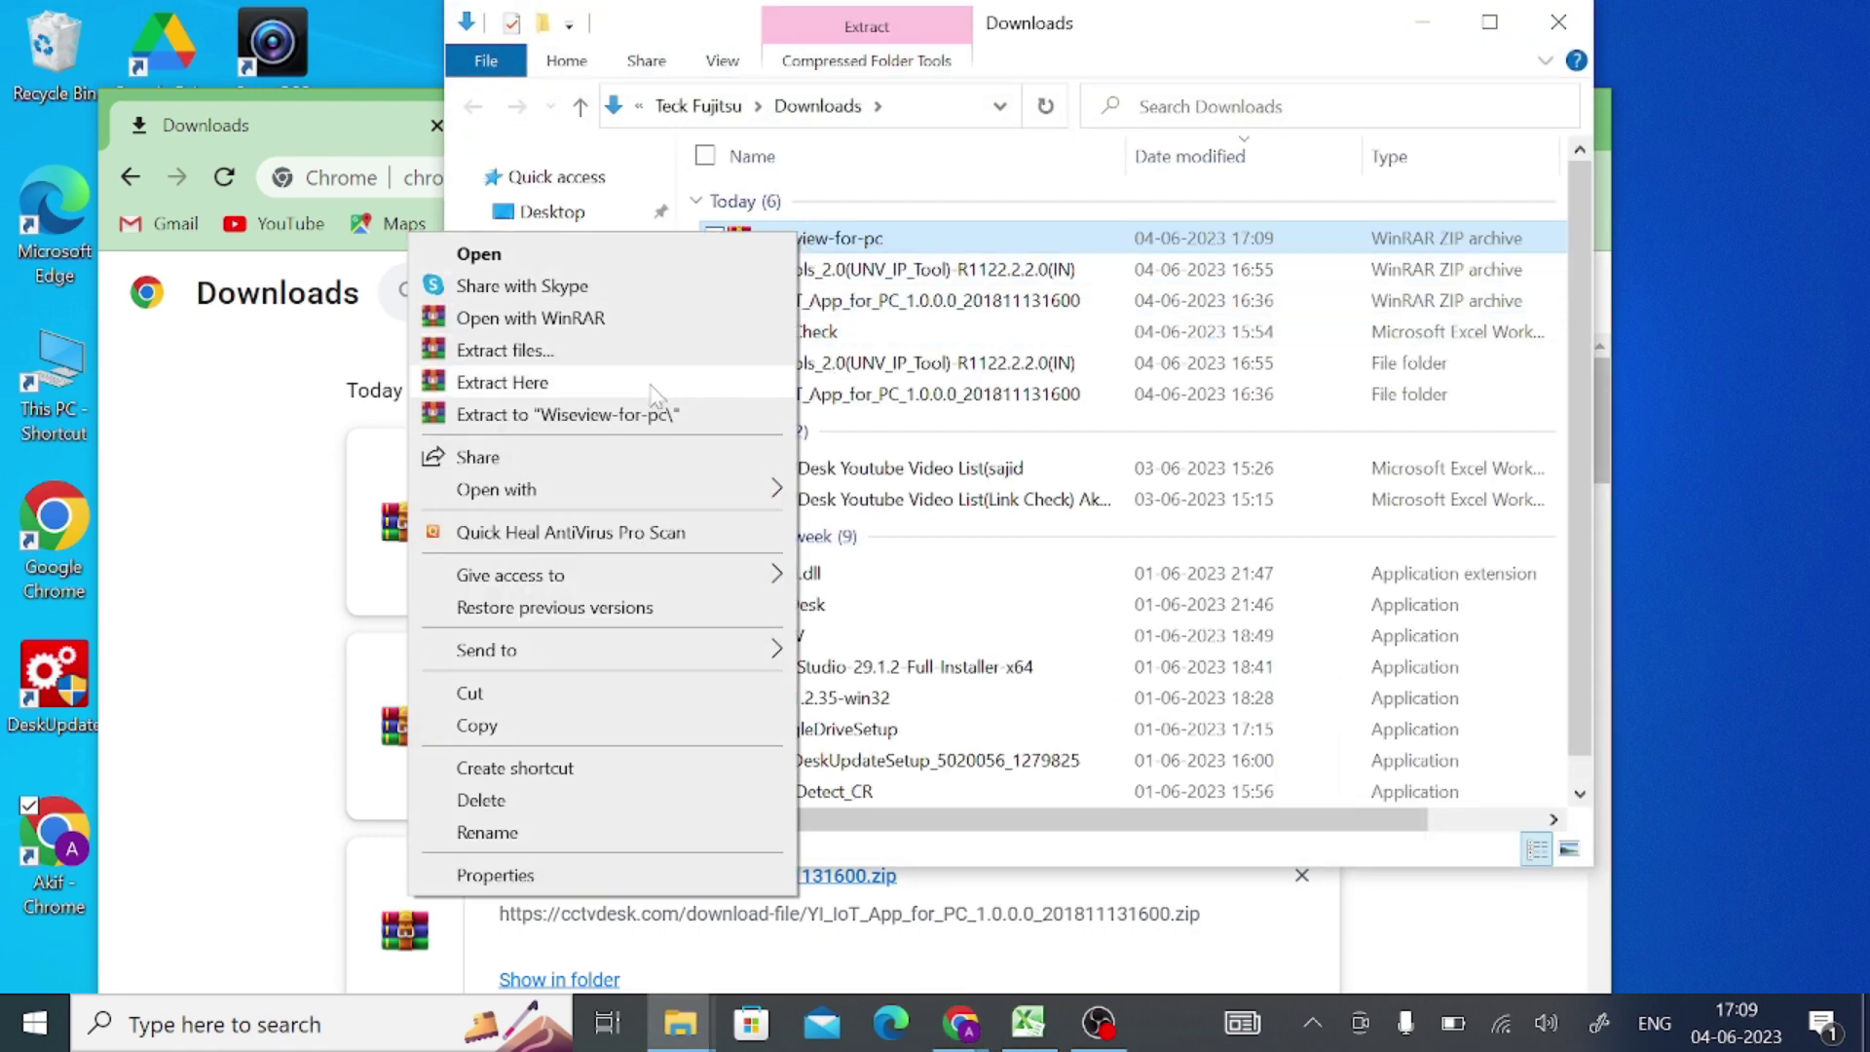
pyautogui.click(593, 419)
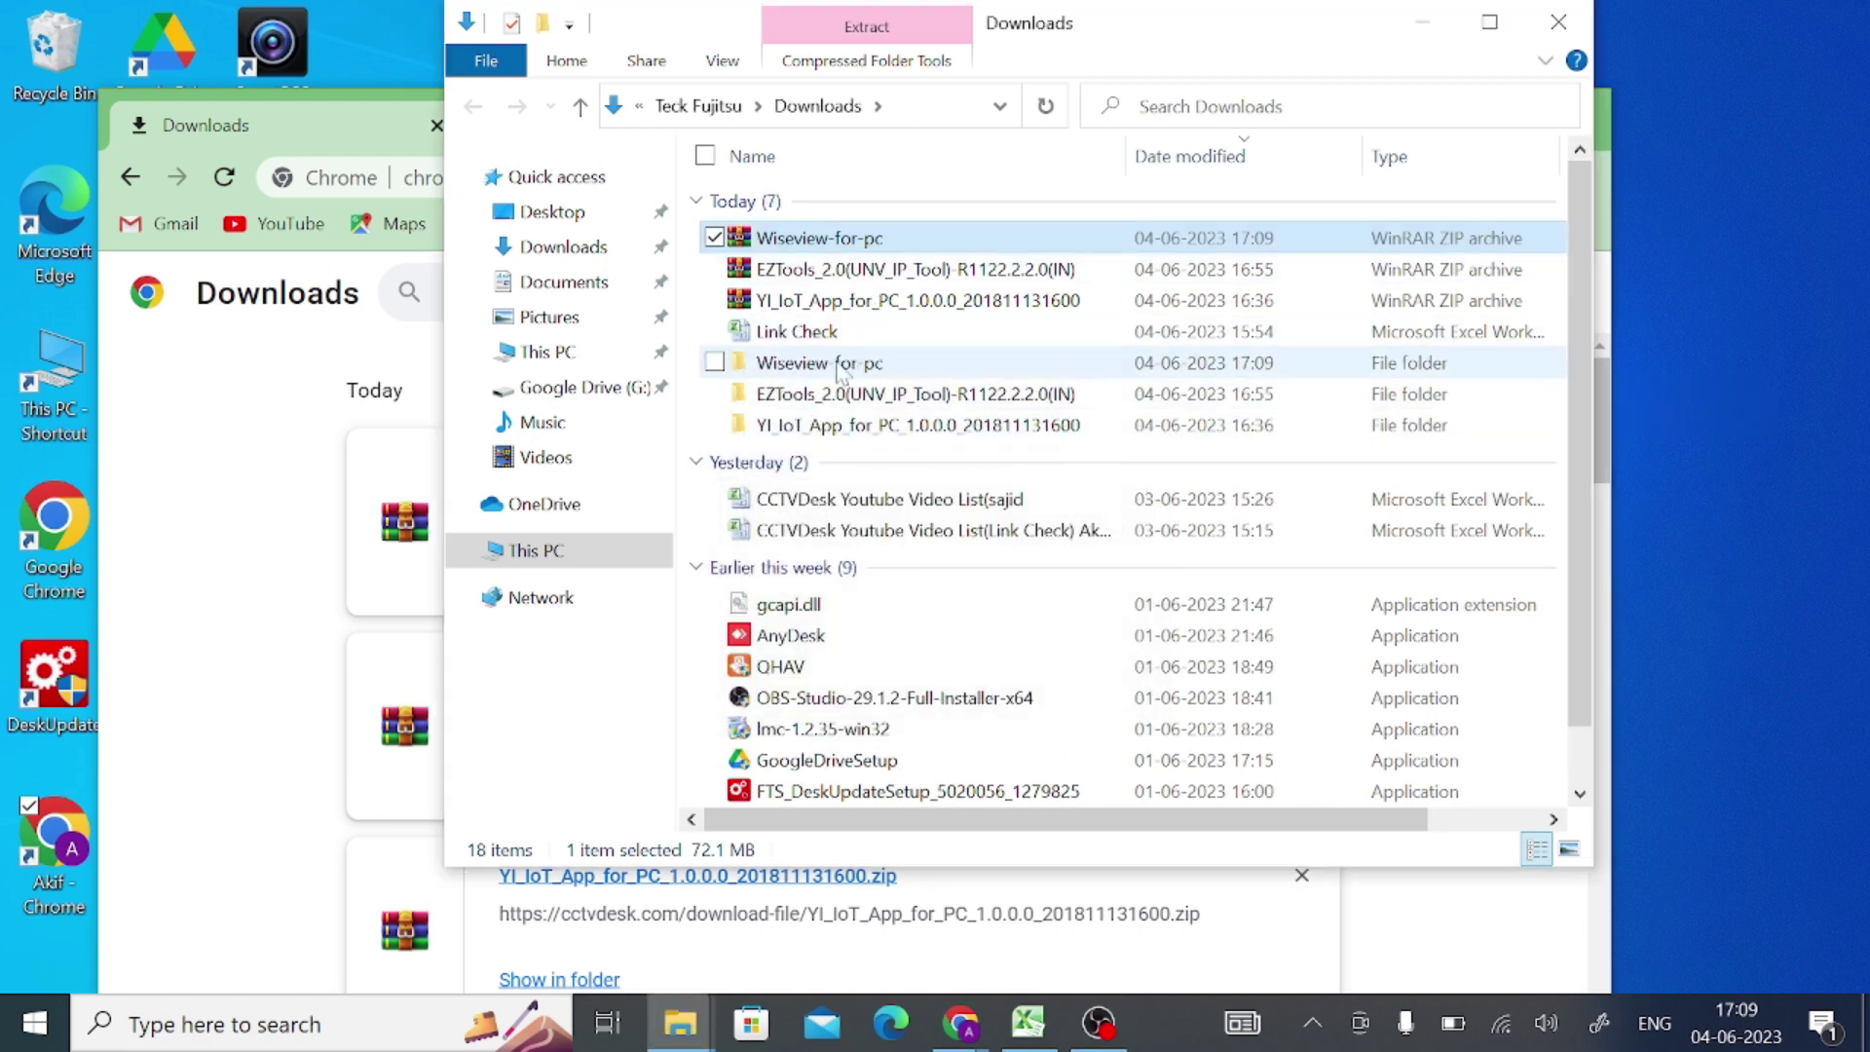
pyautogui.doubleClick(840, 370)
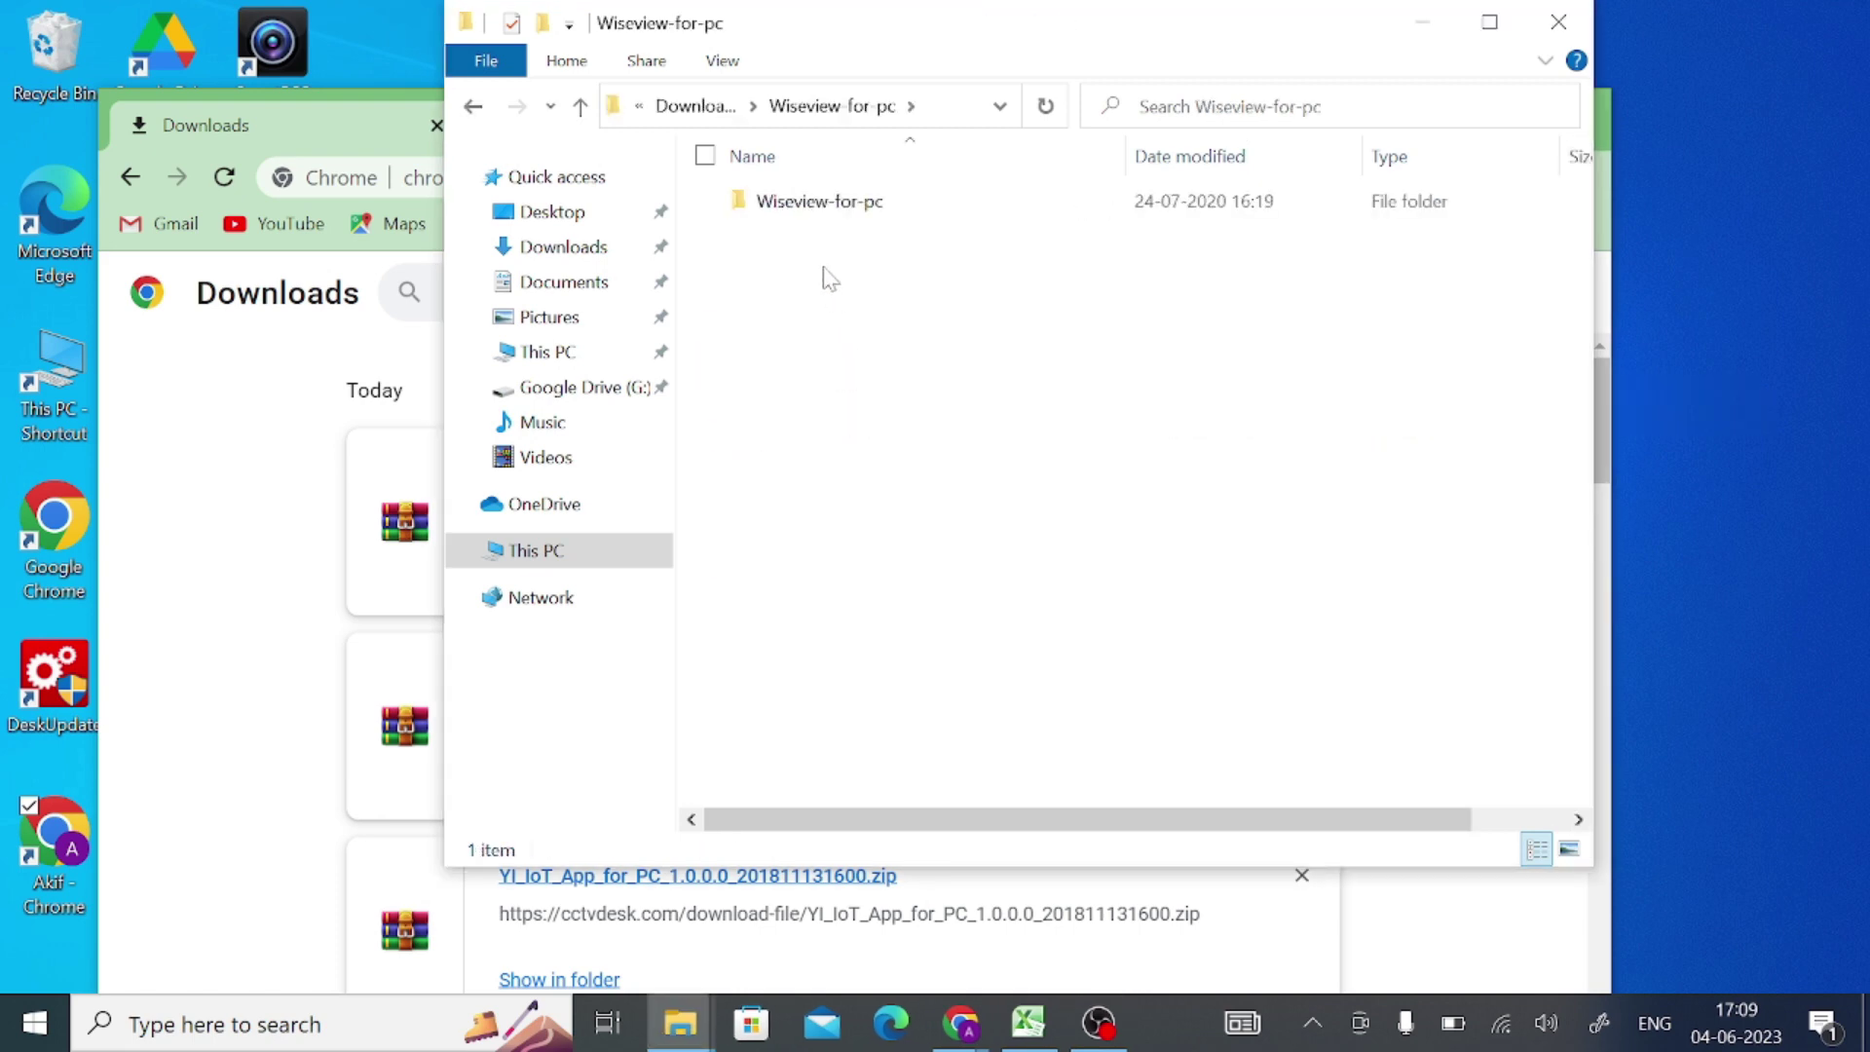
pyautogui.doubleClick(815, 204)
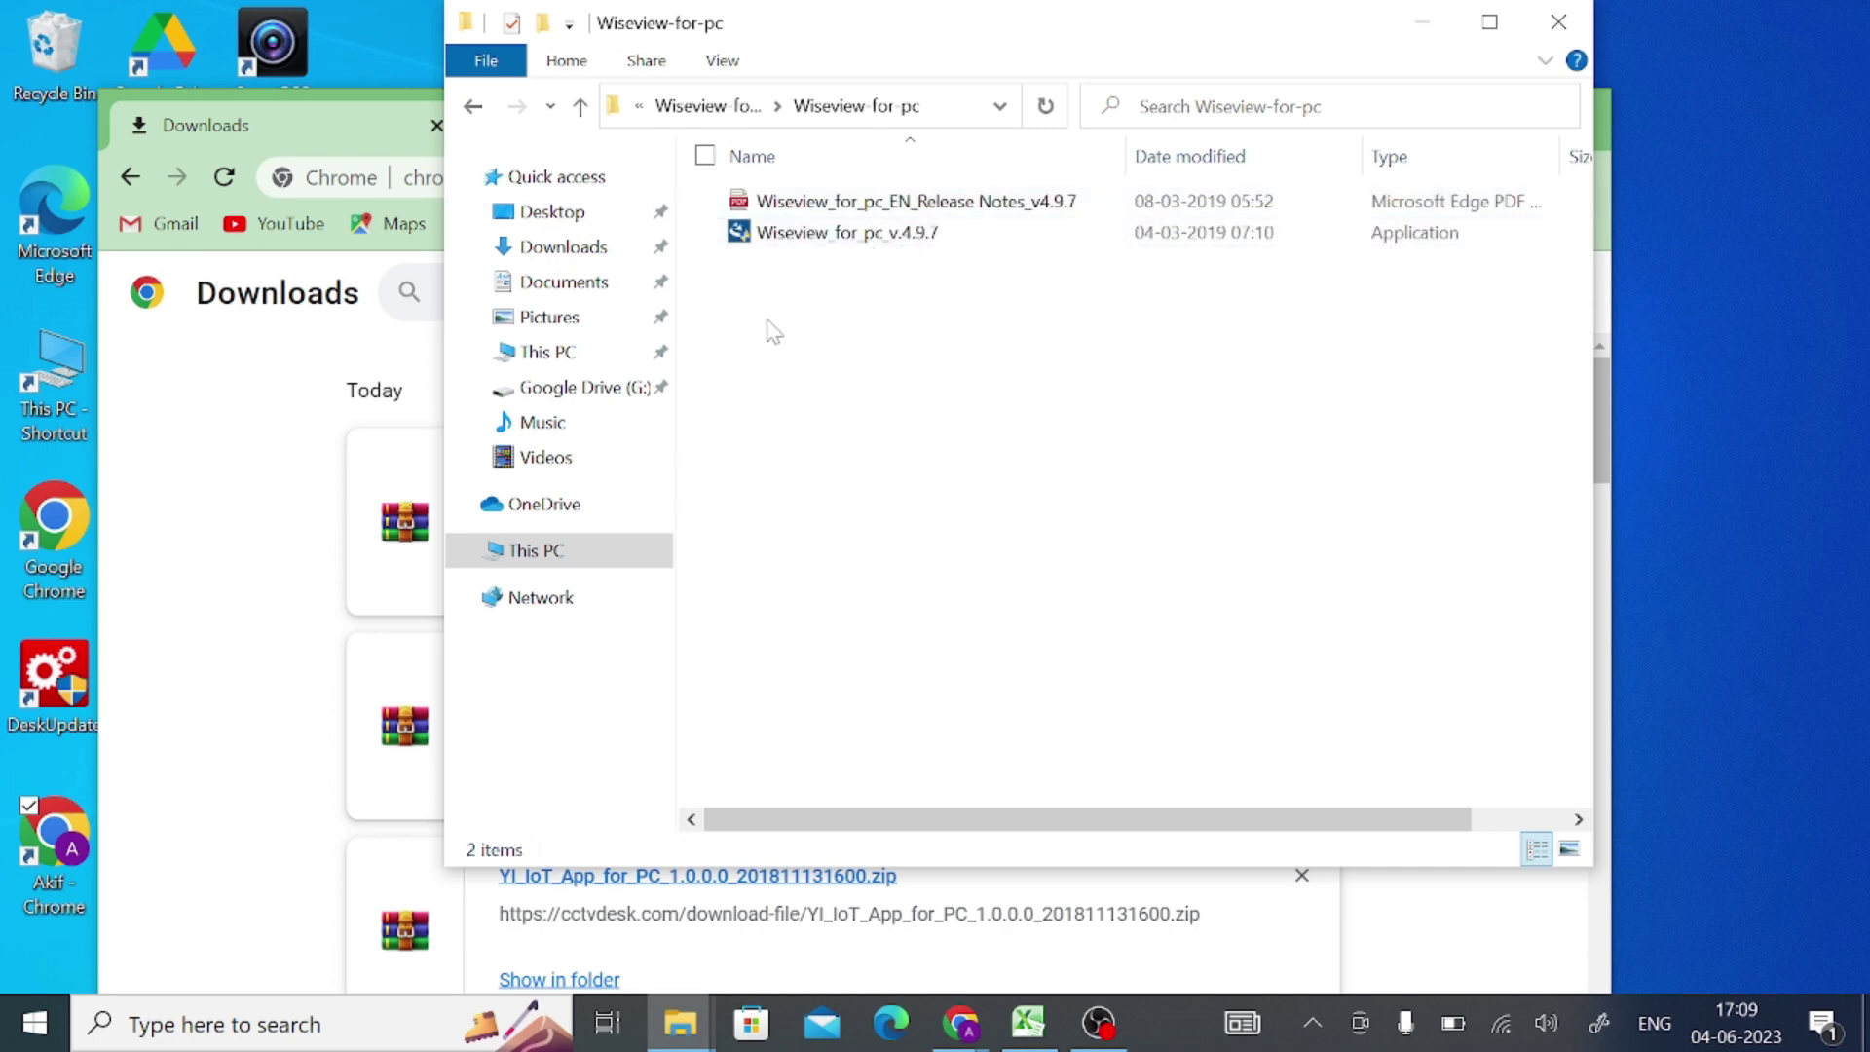
pyautogui.click(846, 243)
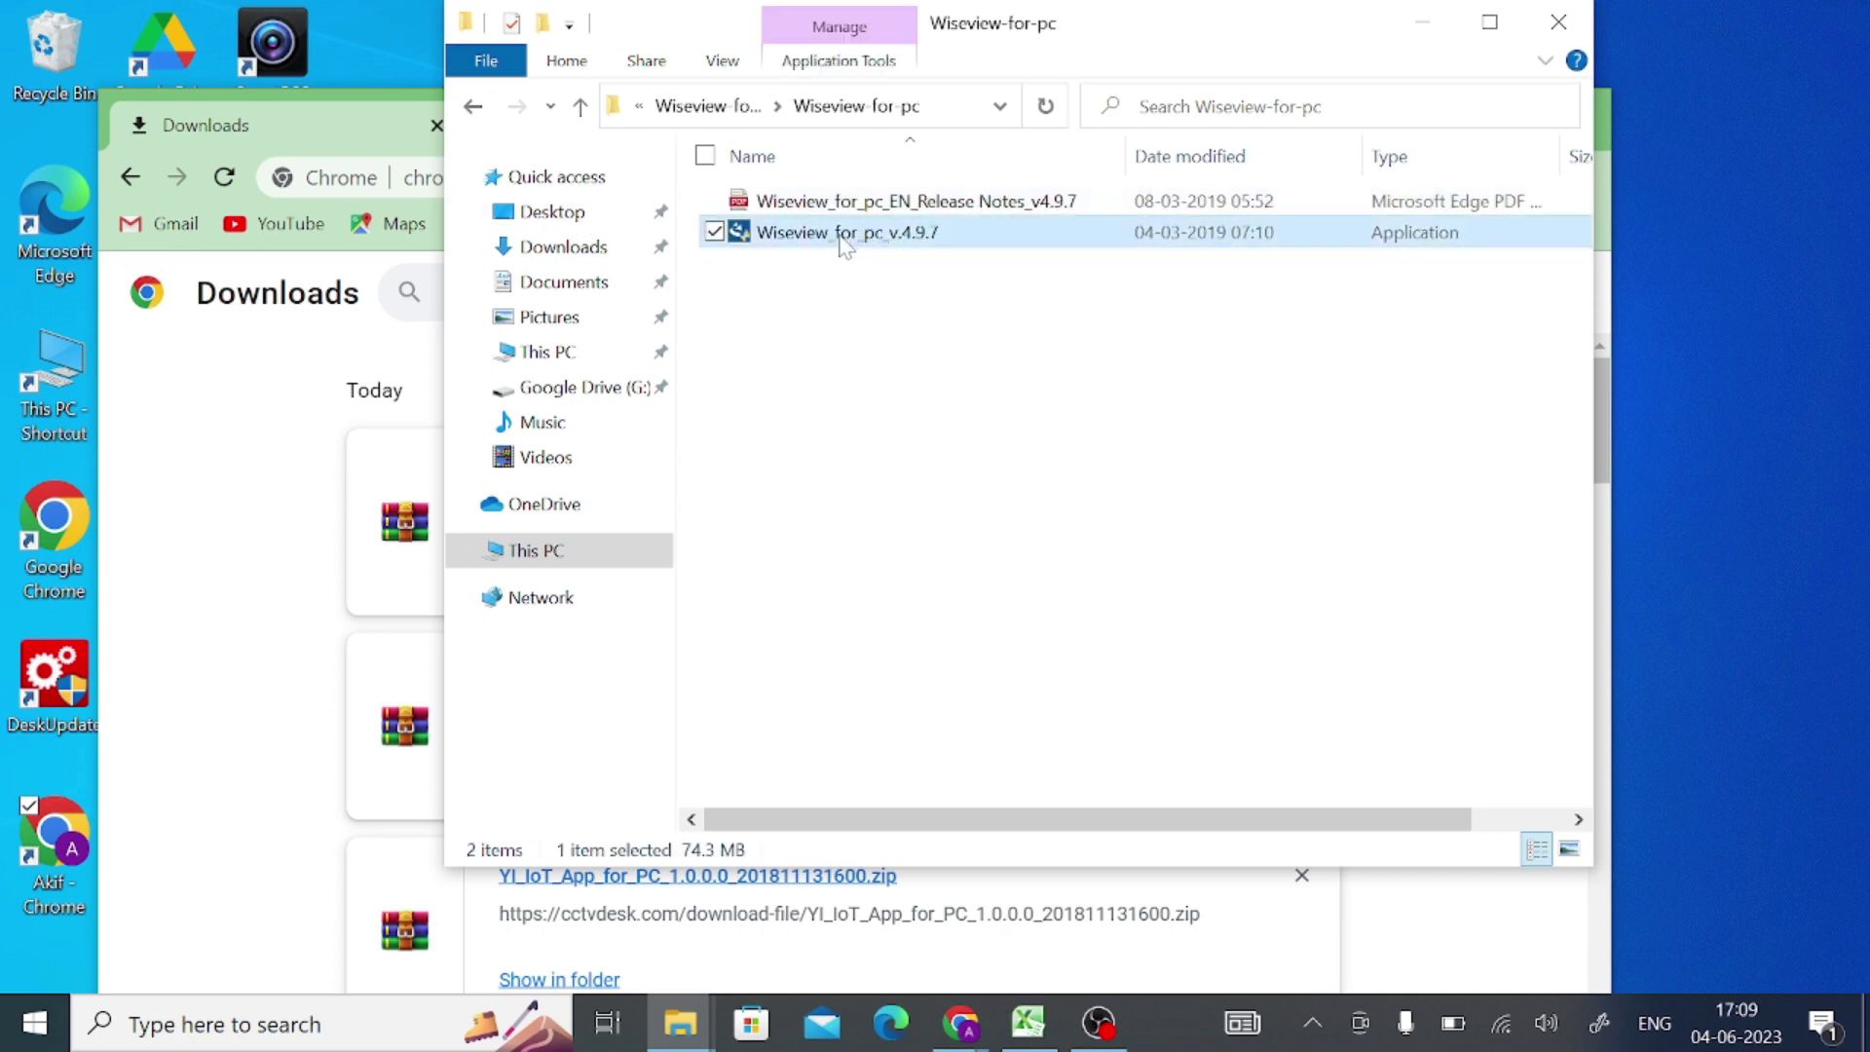
# - Run Wiseview_for_pc_v.4.9.7 as administrator and allow it to make changes
pyautogui.rightClick(844, 241)
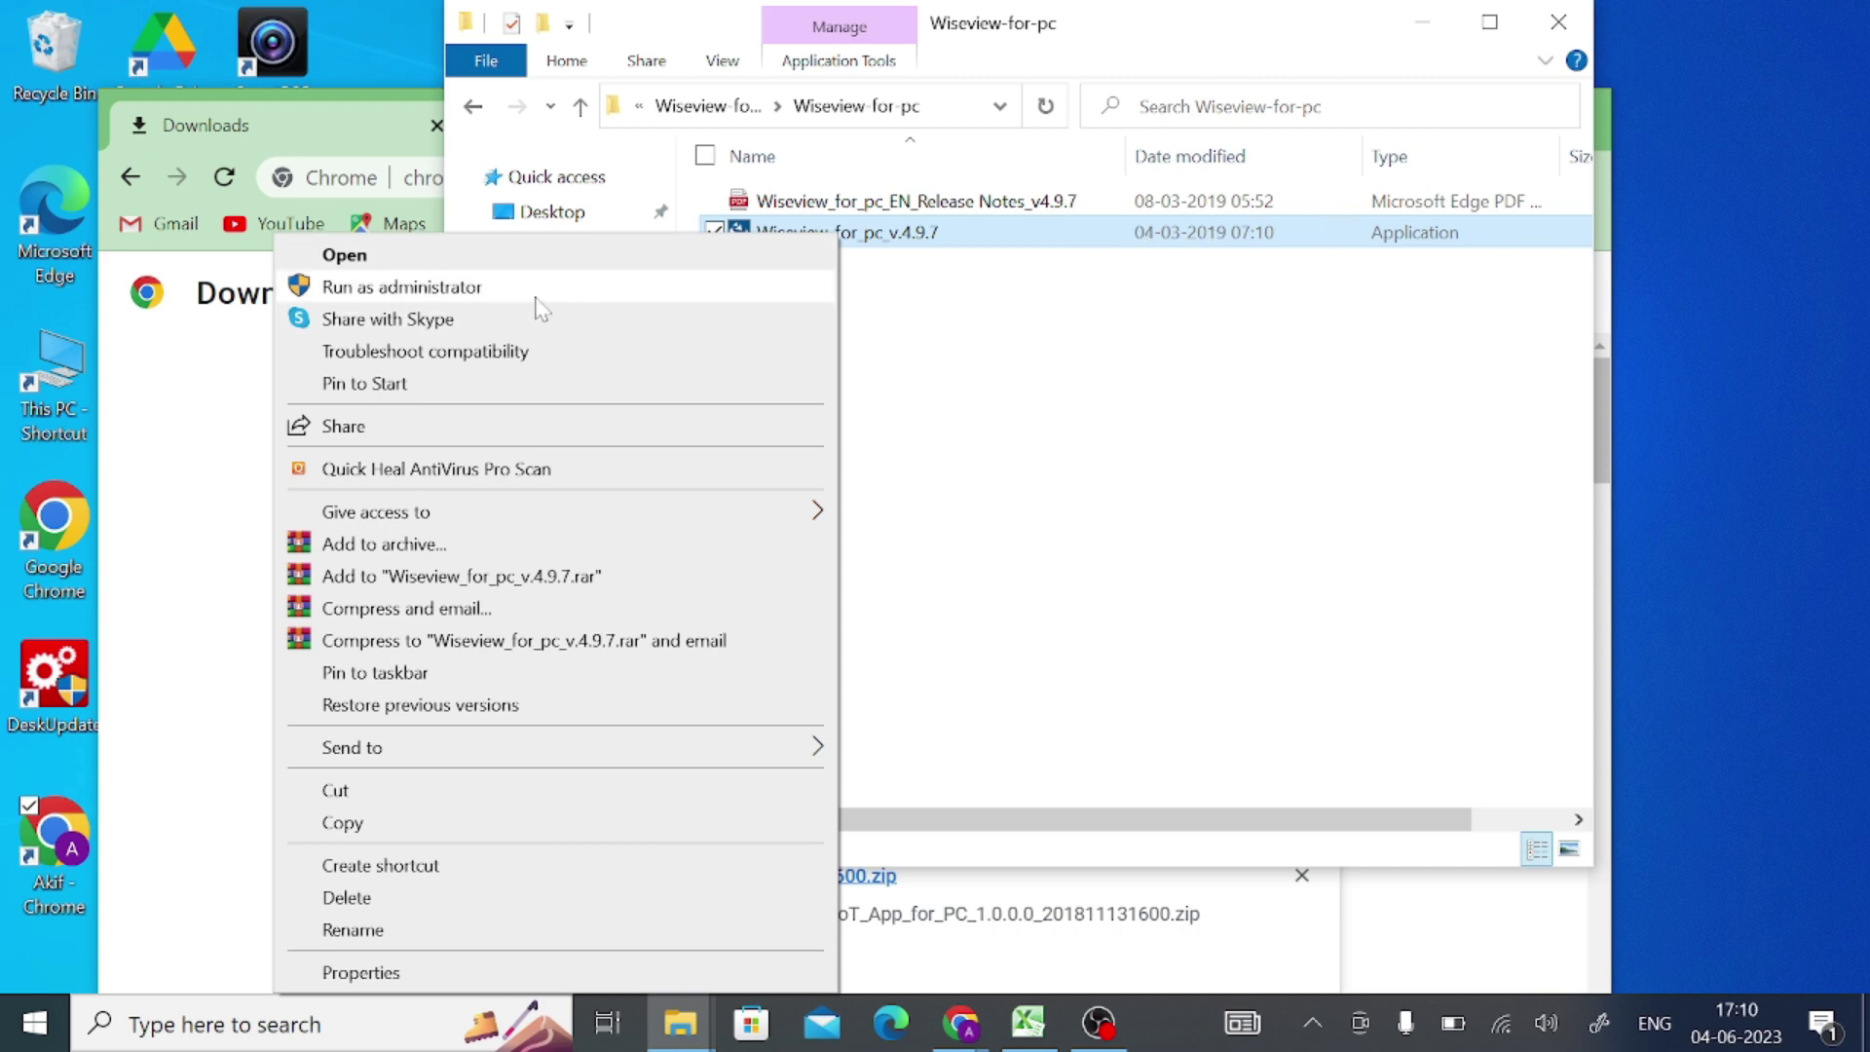
pyautogui.click(401, 287)
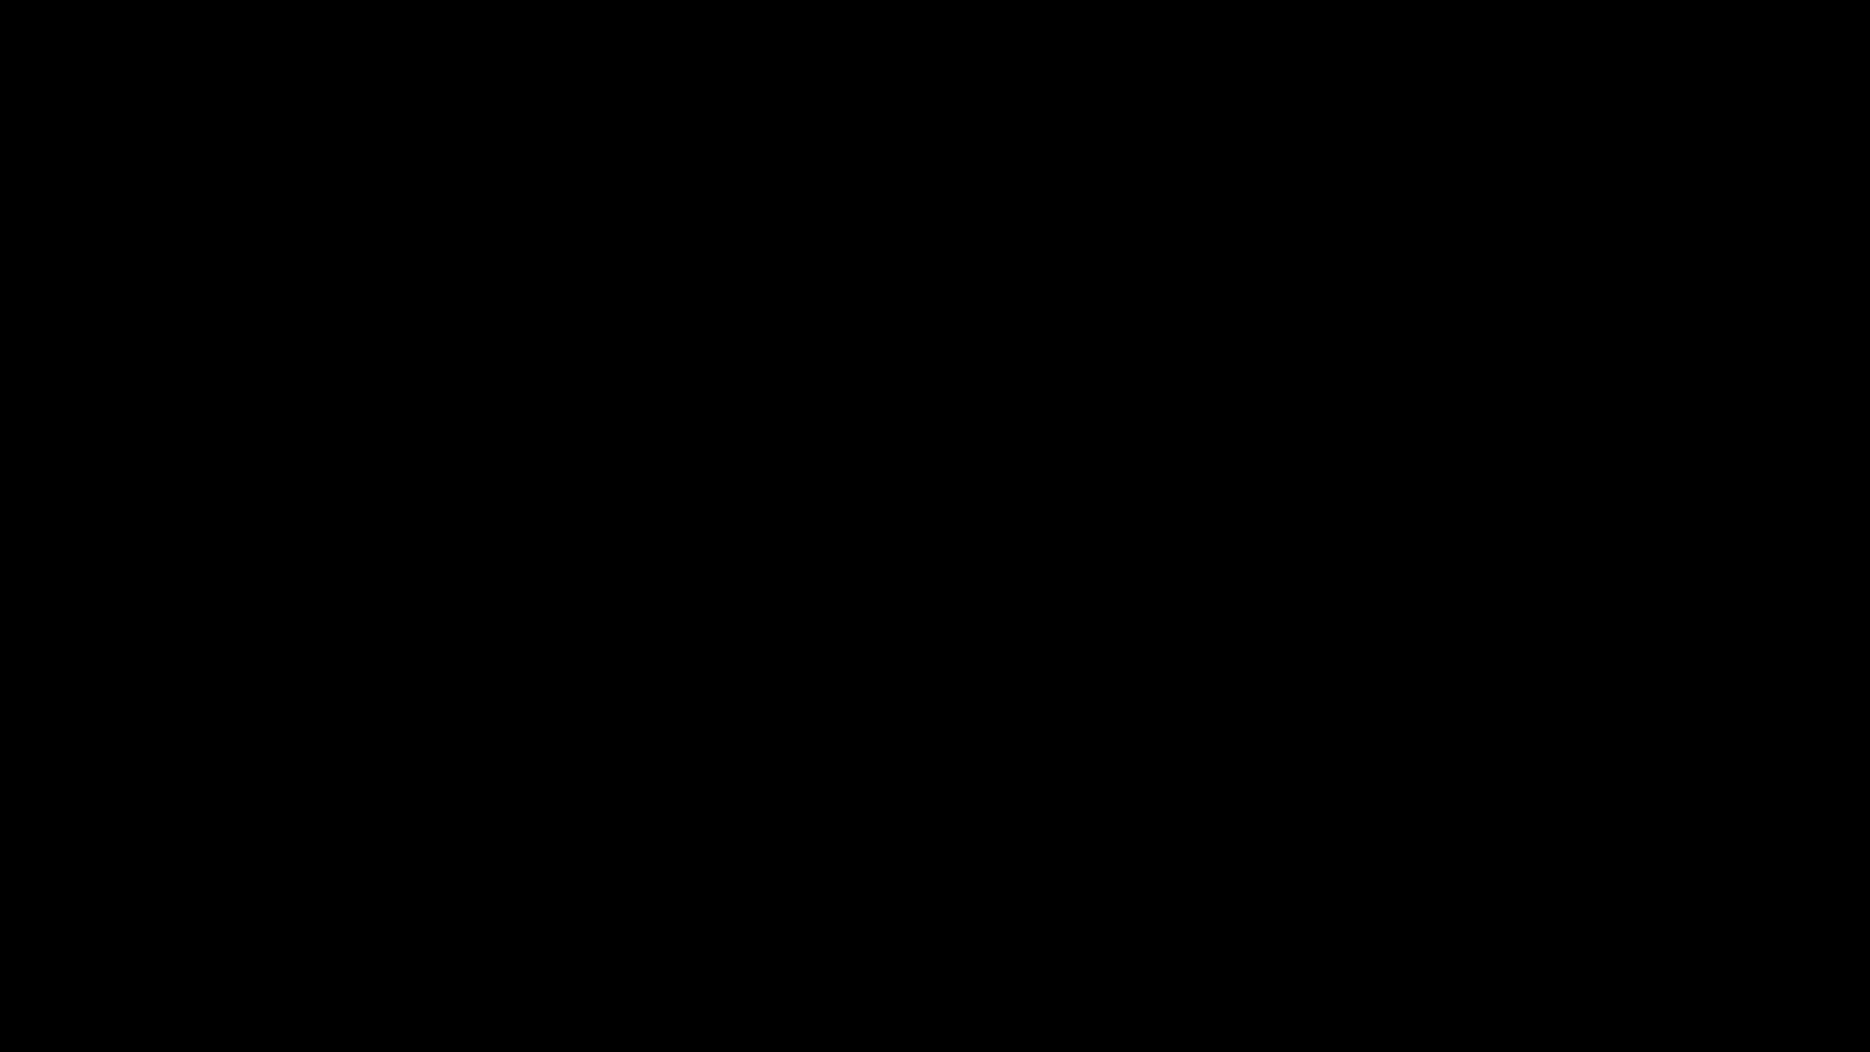
pyautogui.click(751, 718)
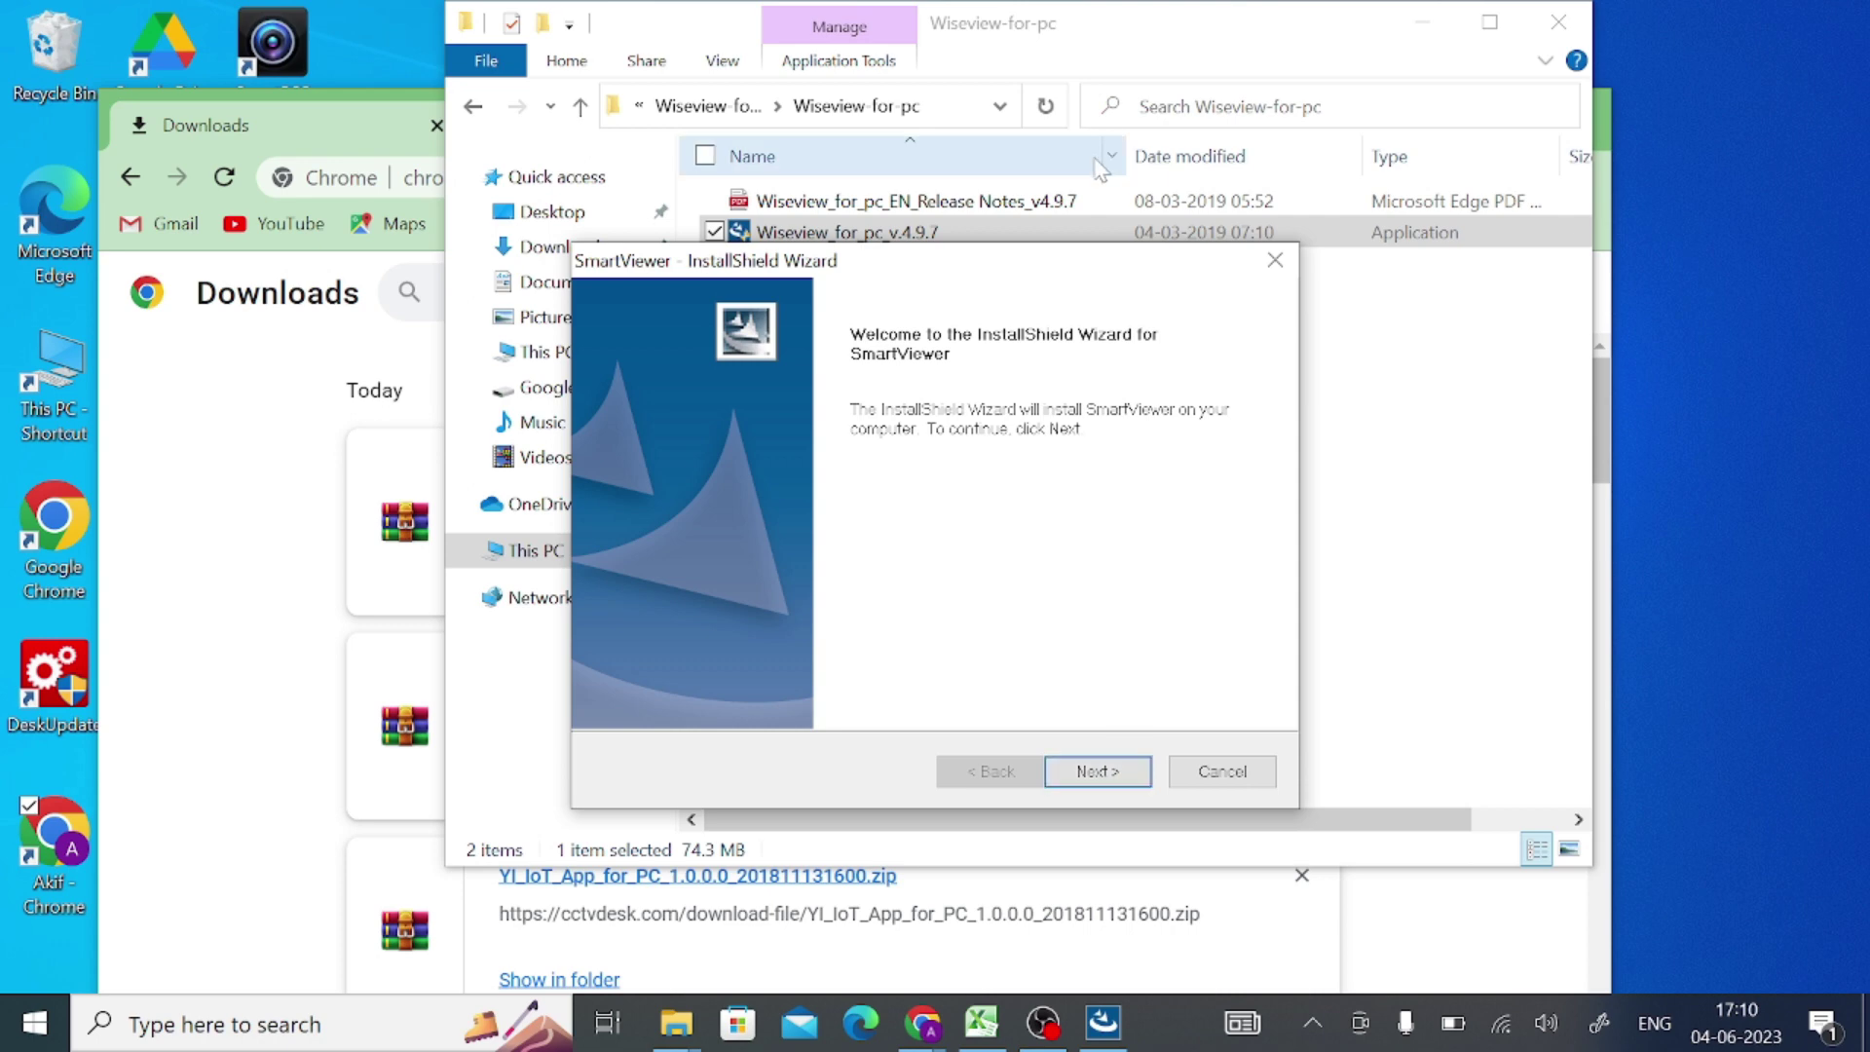
# - Install SmartViewer to the default Samsung SmartViewer3.0 location and finish the wizard
pyautogui.click(1101, 772)
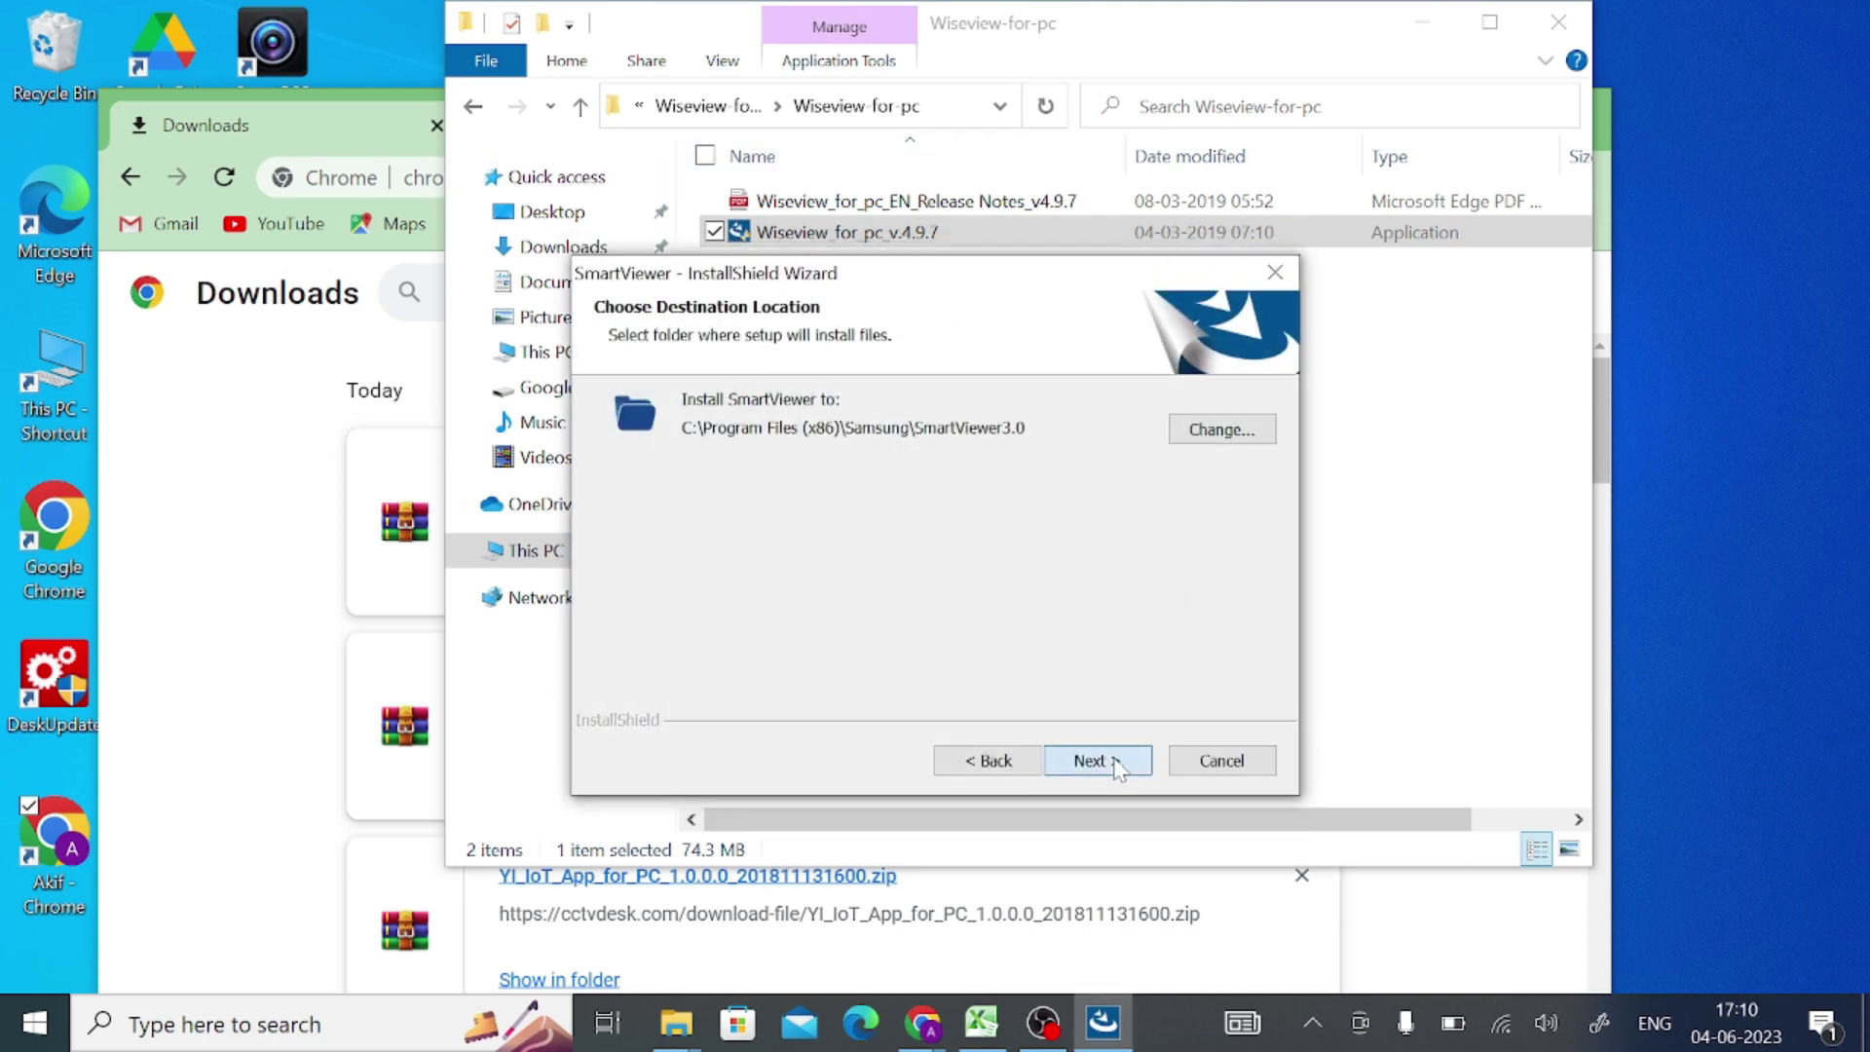
pyautogui.click(1116, 768)
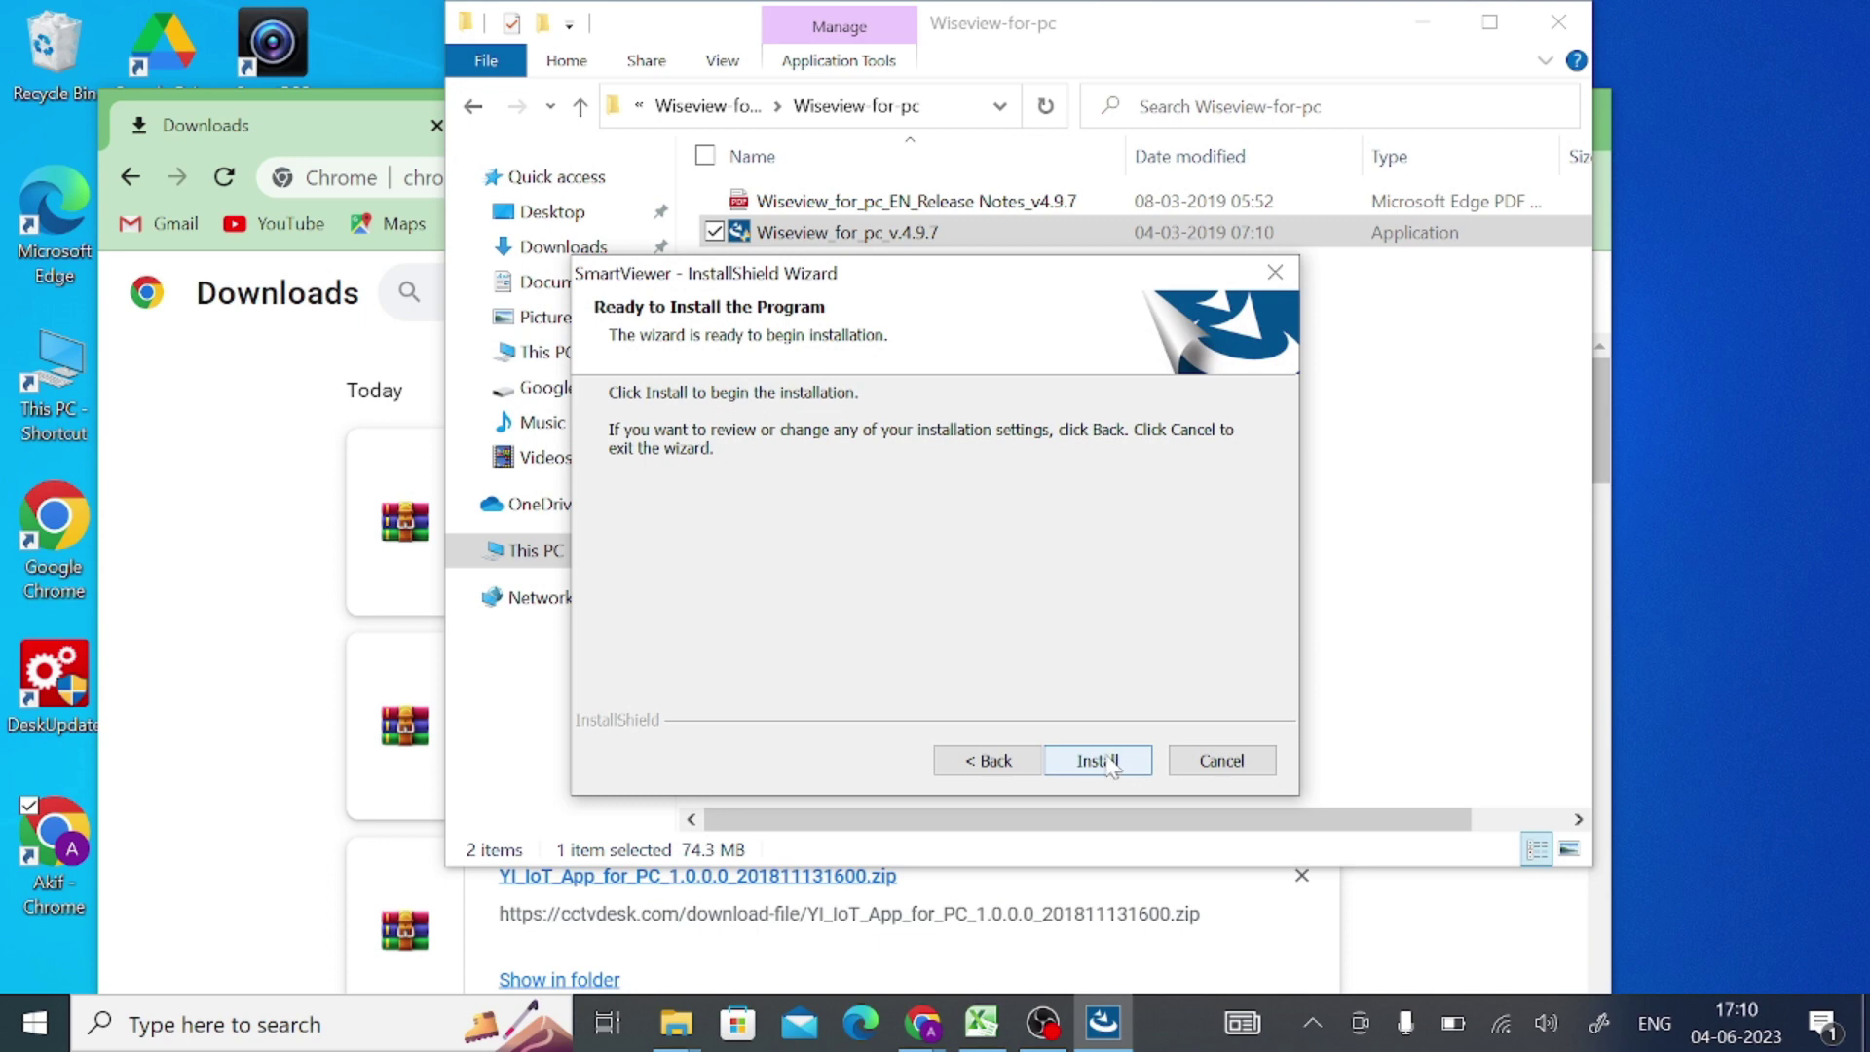
pyautogui.click(1108, 765)
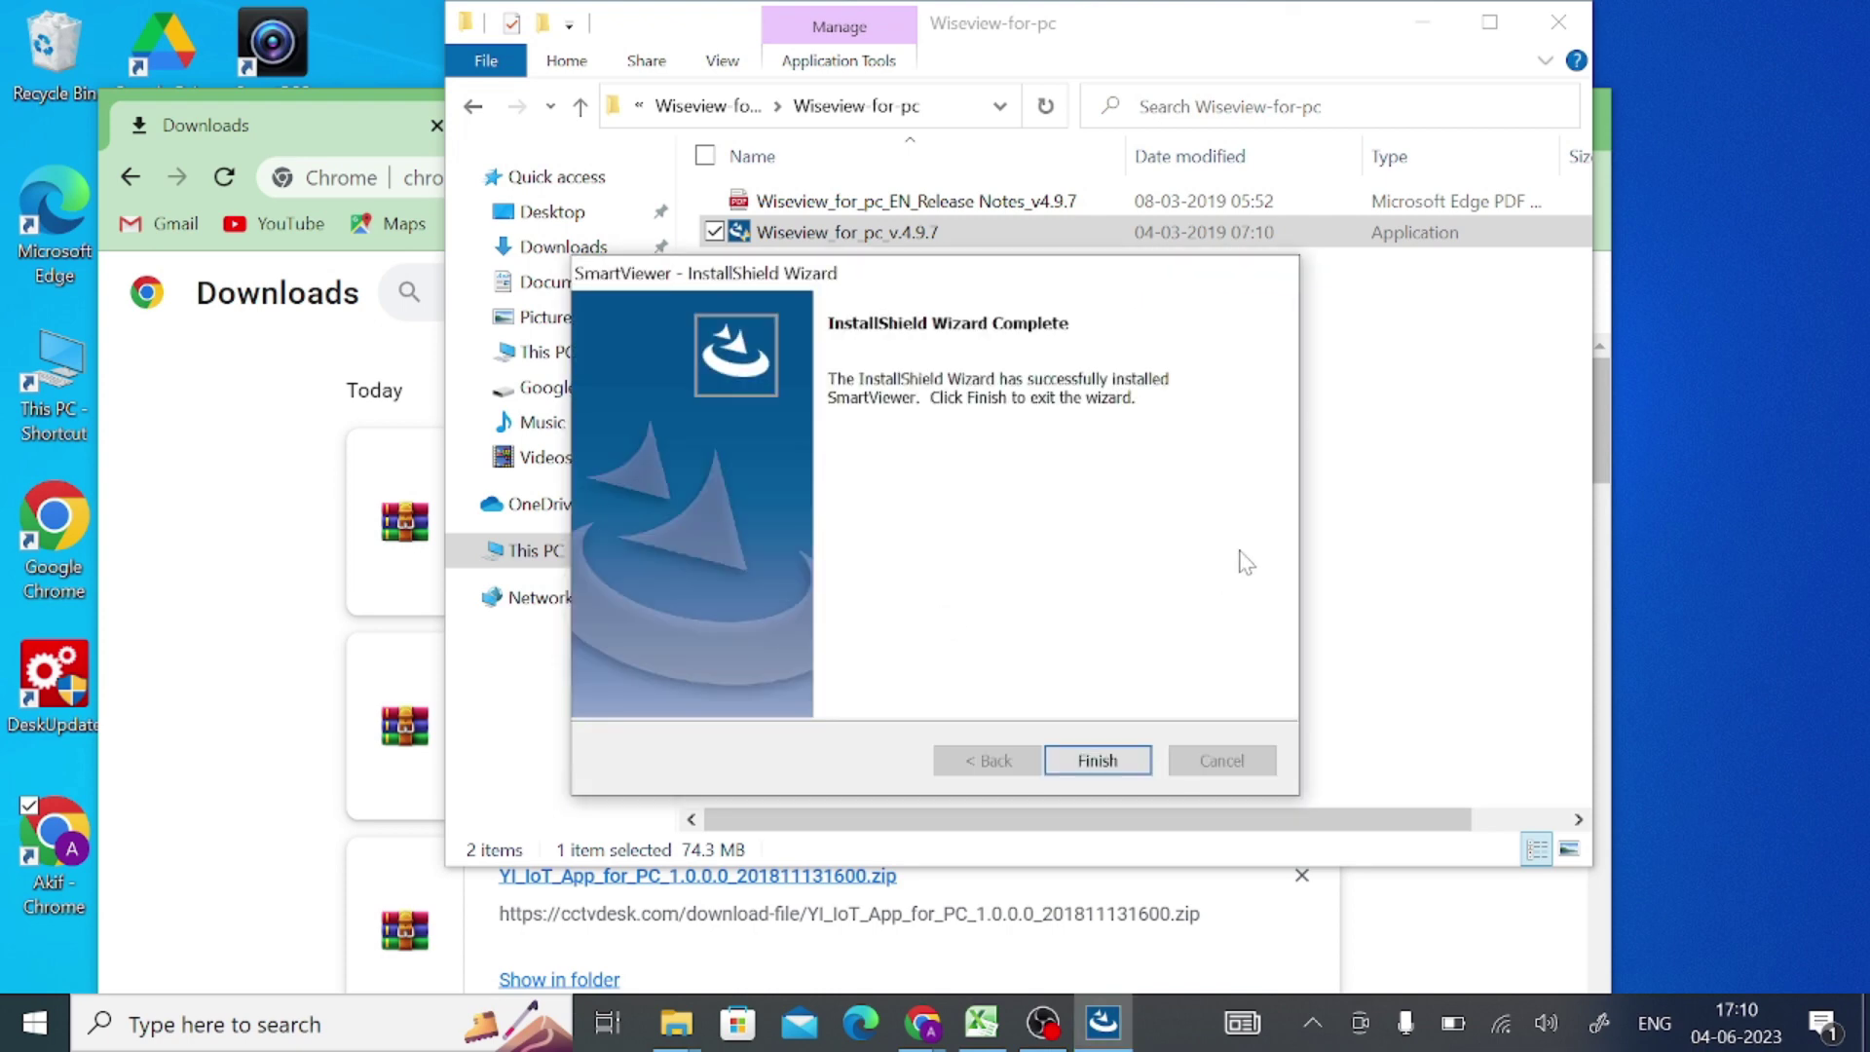
pyautogui.click(1098, 761)
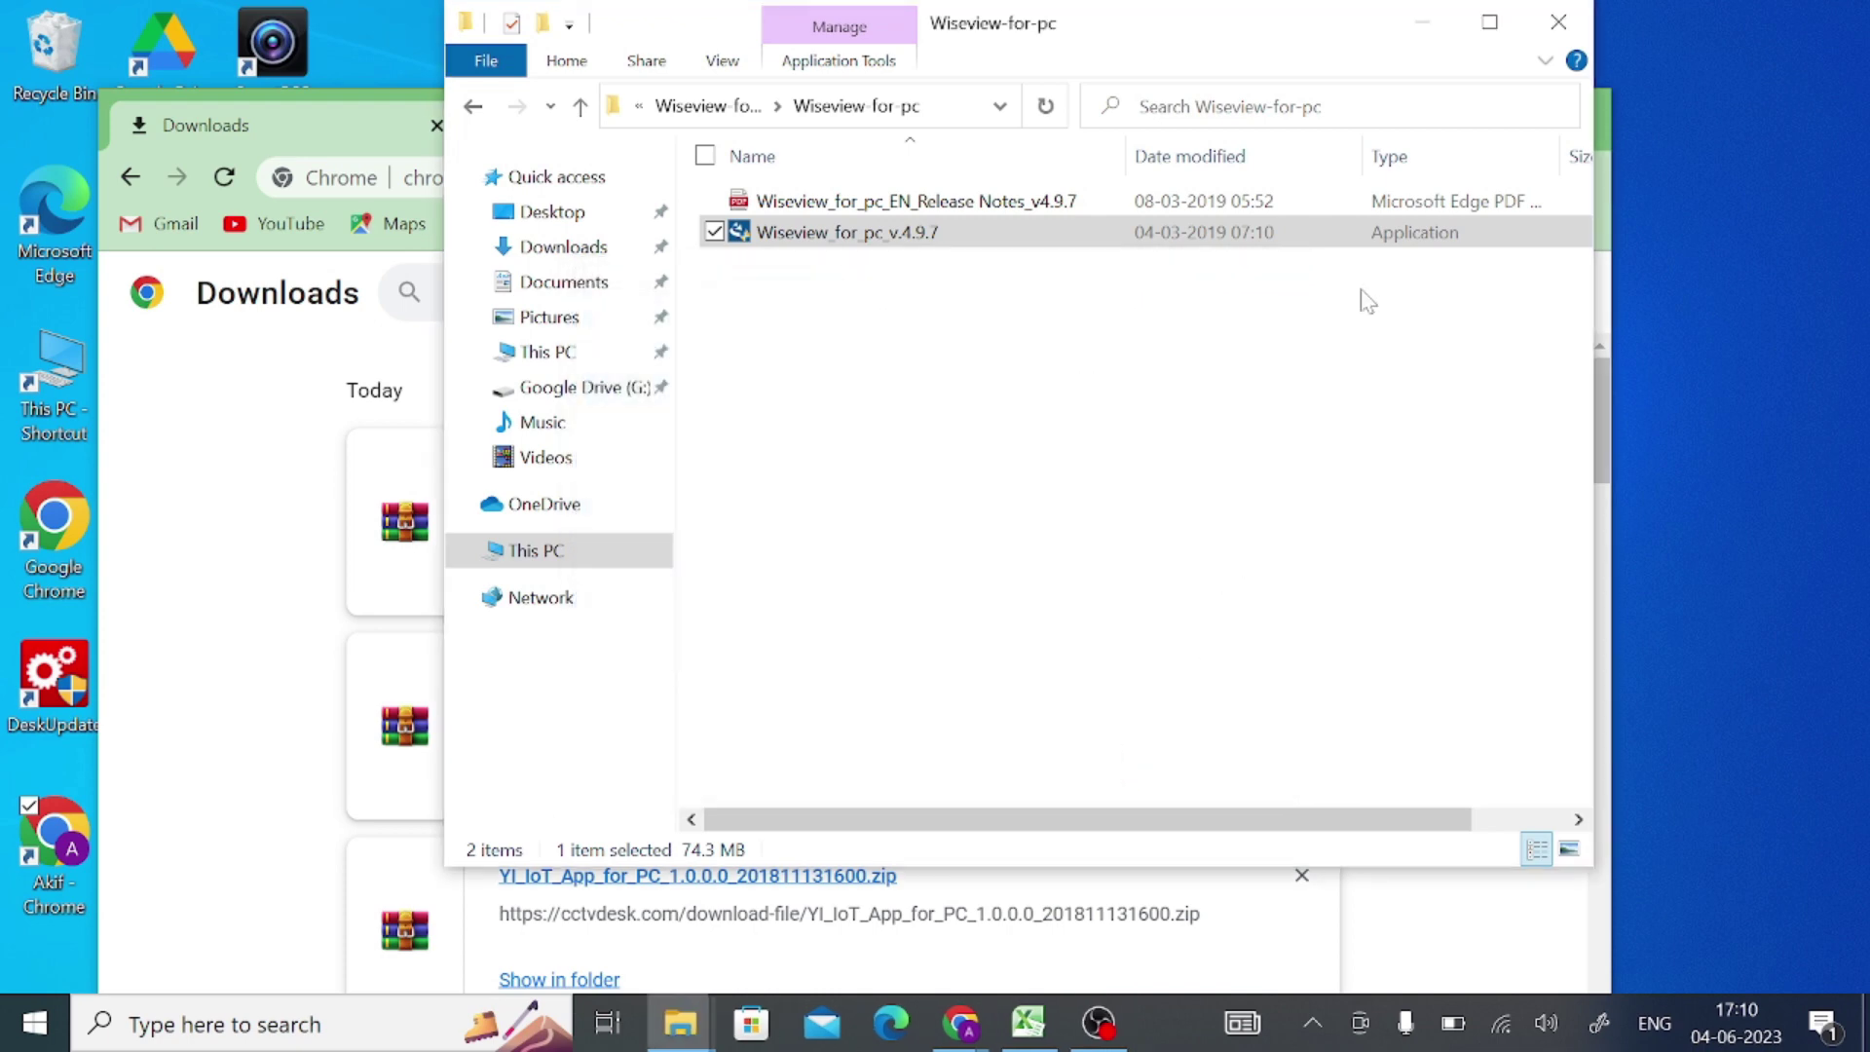
# - Close File Explorer and the Chrome downloads window, then launch SmartViewer from the desktop
pyautogui.click(1559, 21)
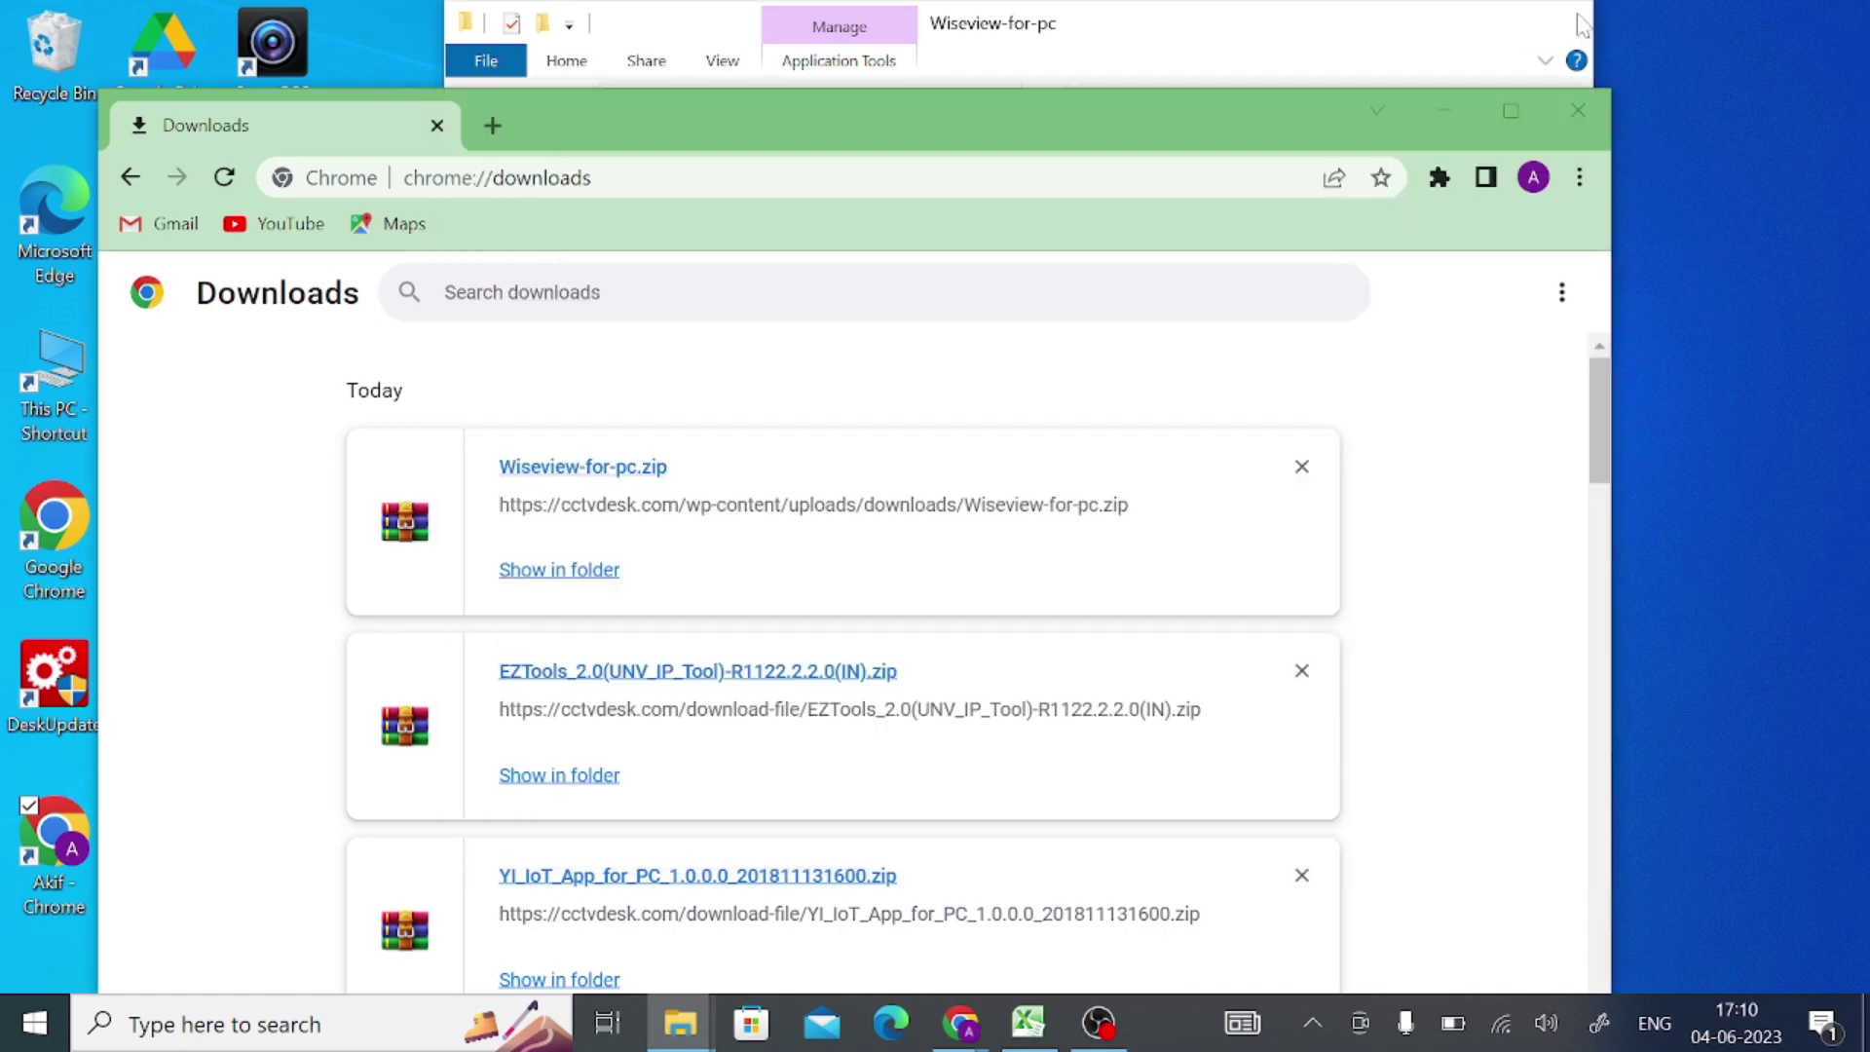
pyautogui.click(1576, 102)
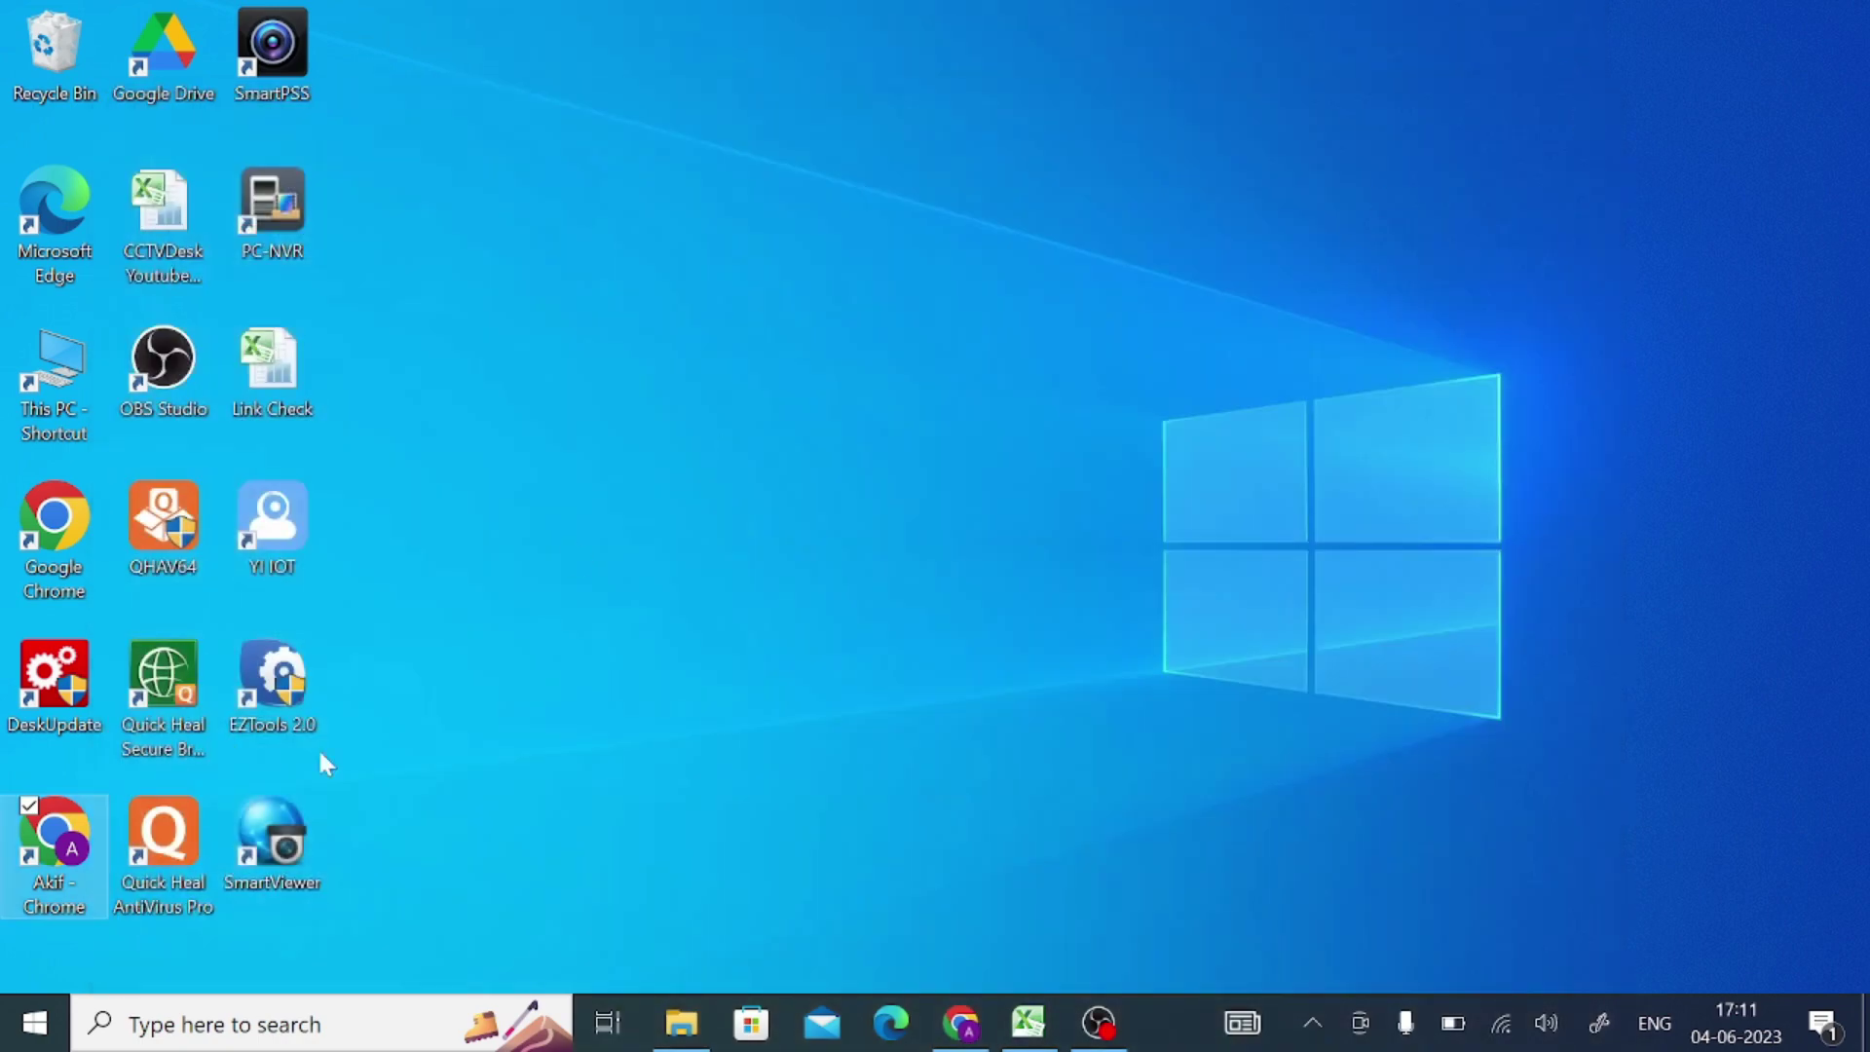
pyautogui.doubleClick(269, 845)
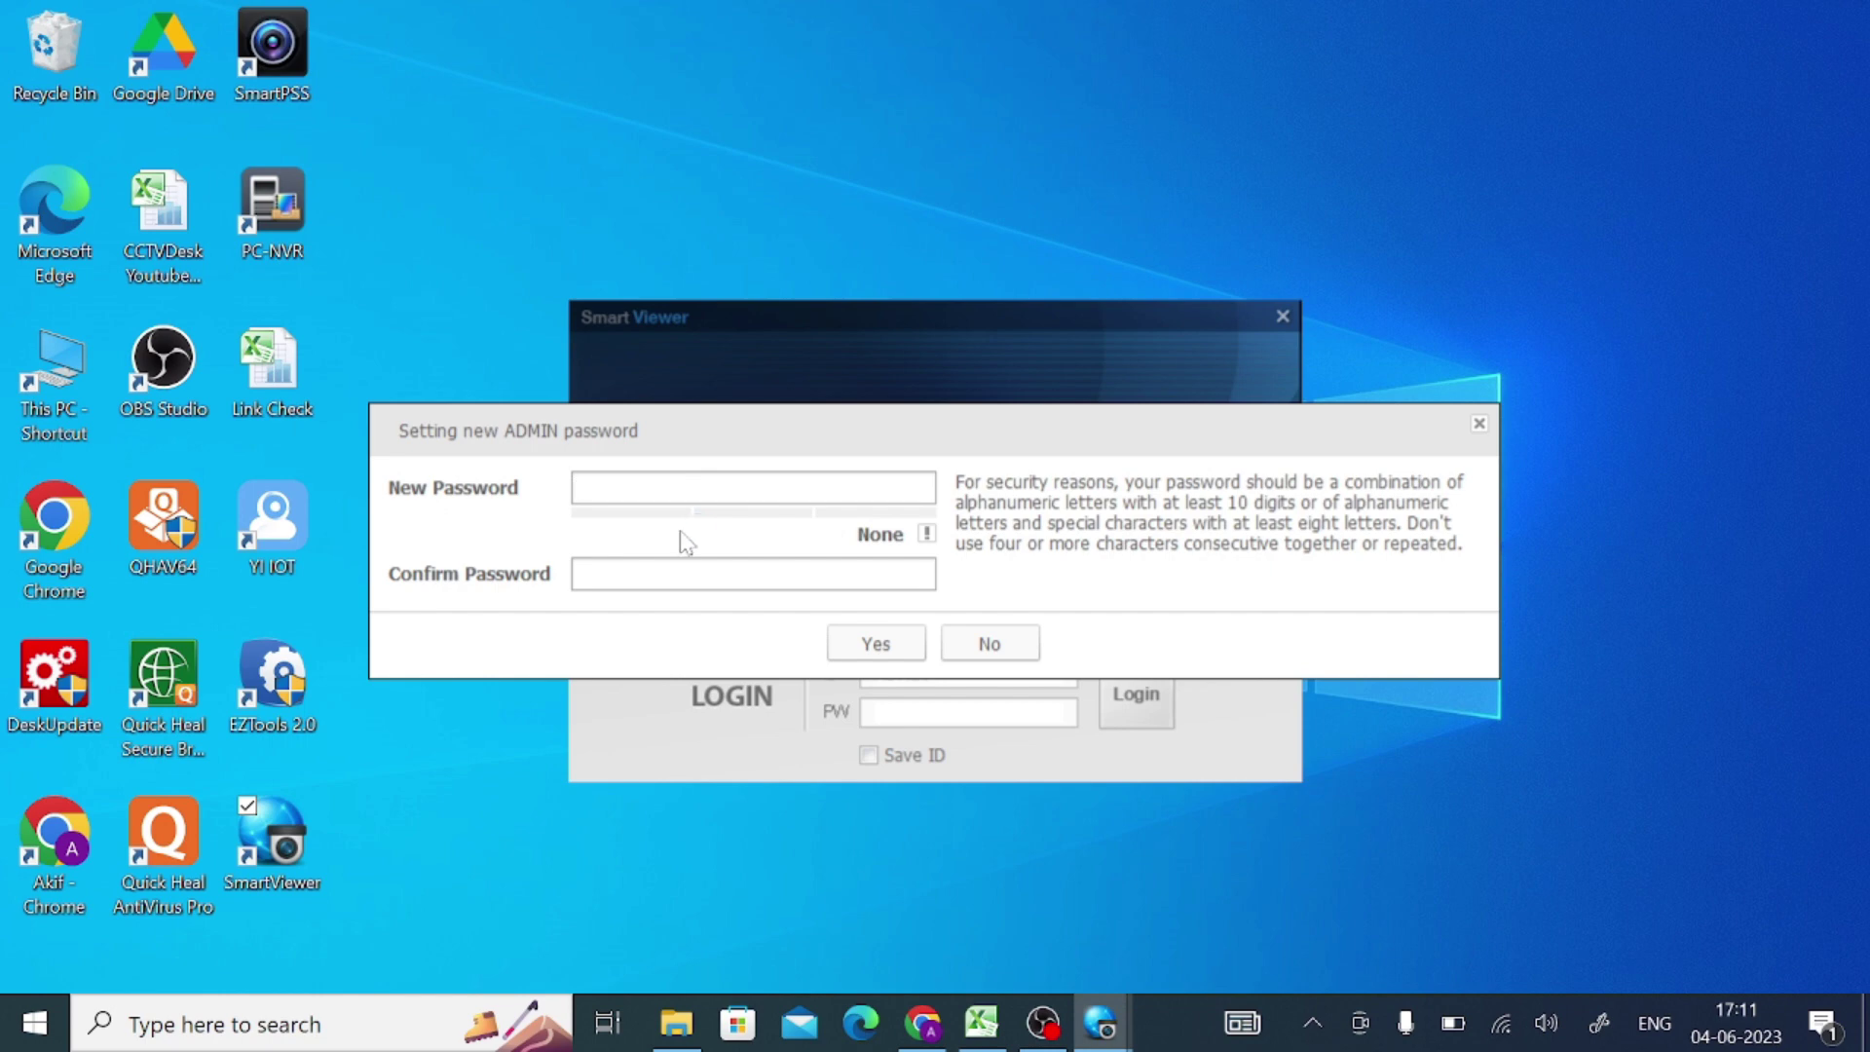
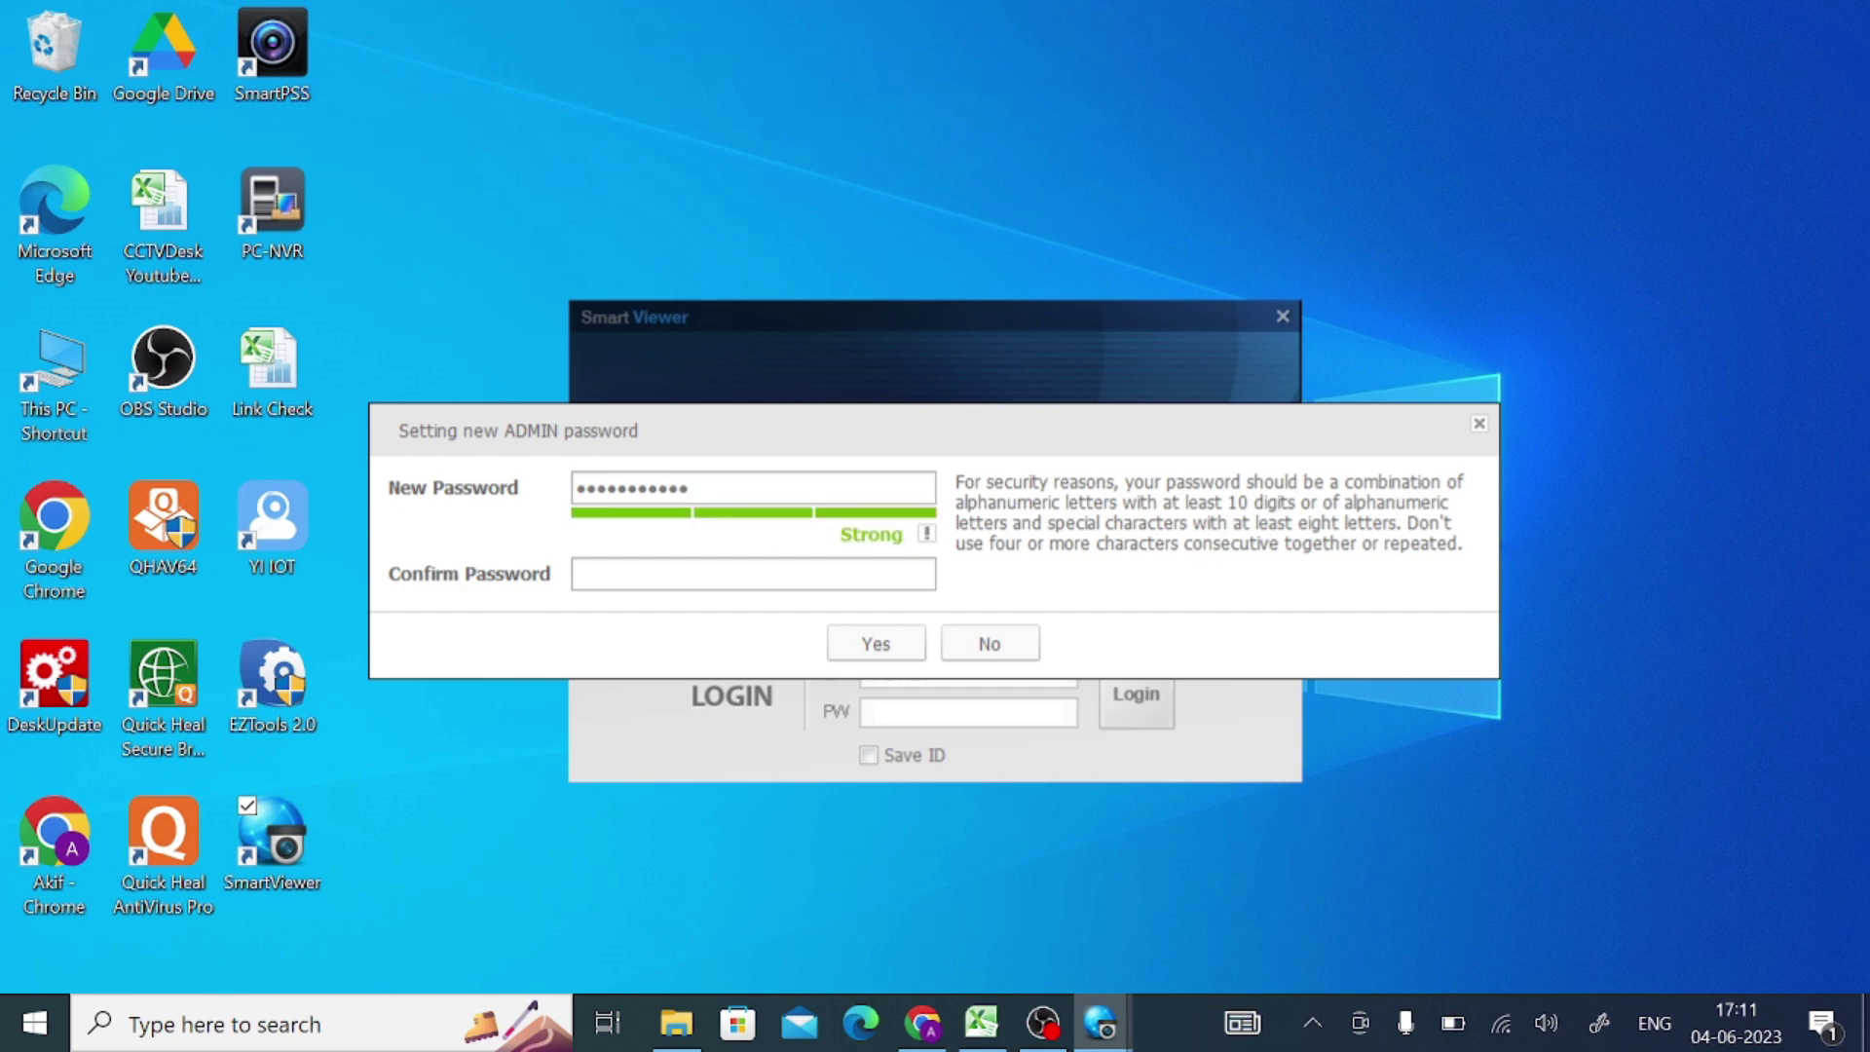
# - Enter and confirm a new ADMIN password, then accept it
pyautogui.click(876, 644)
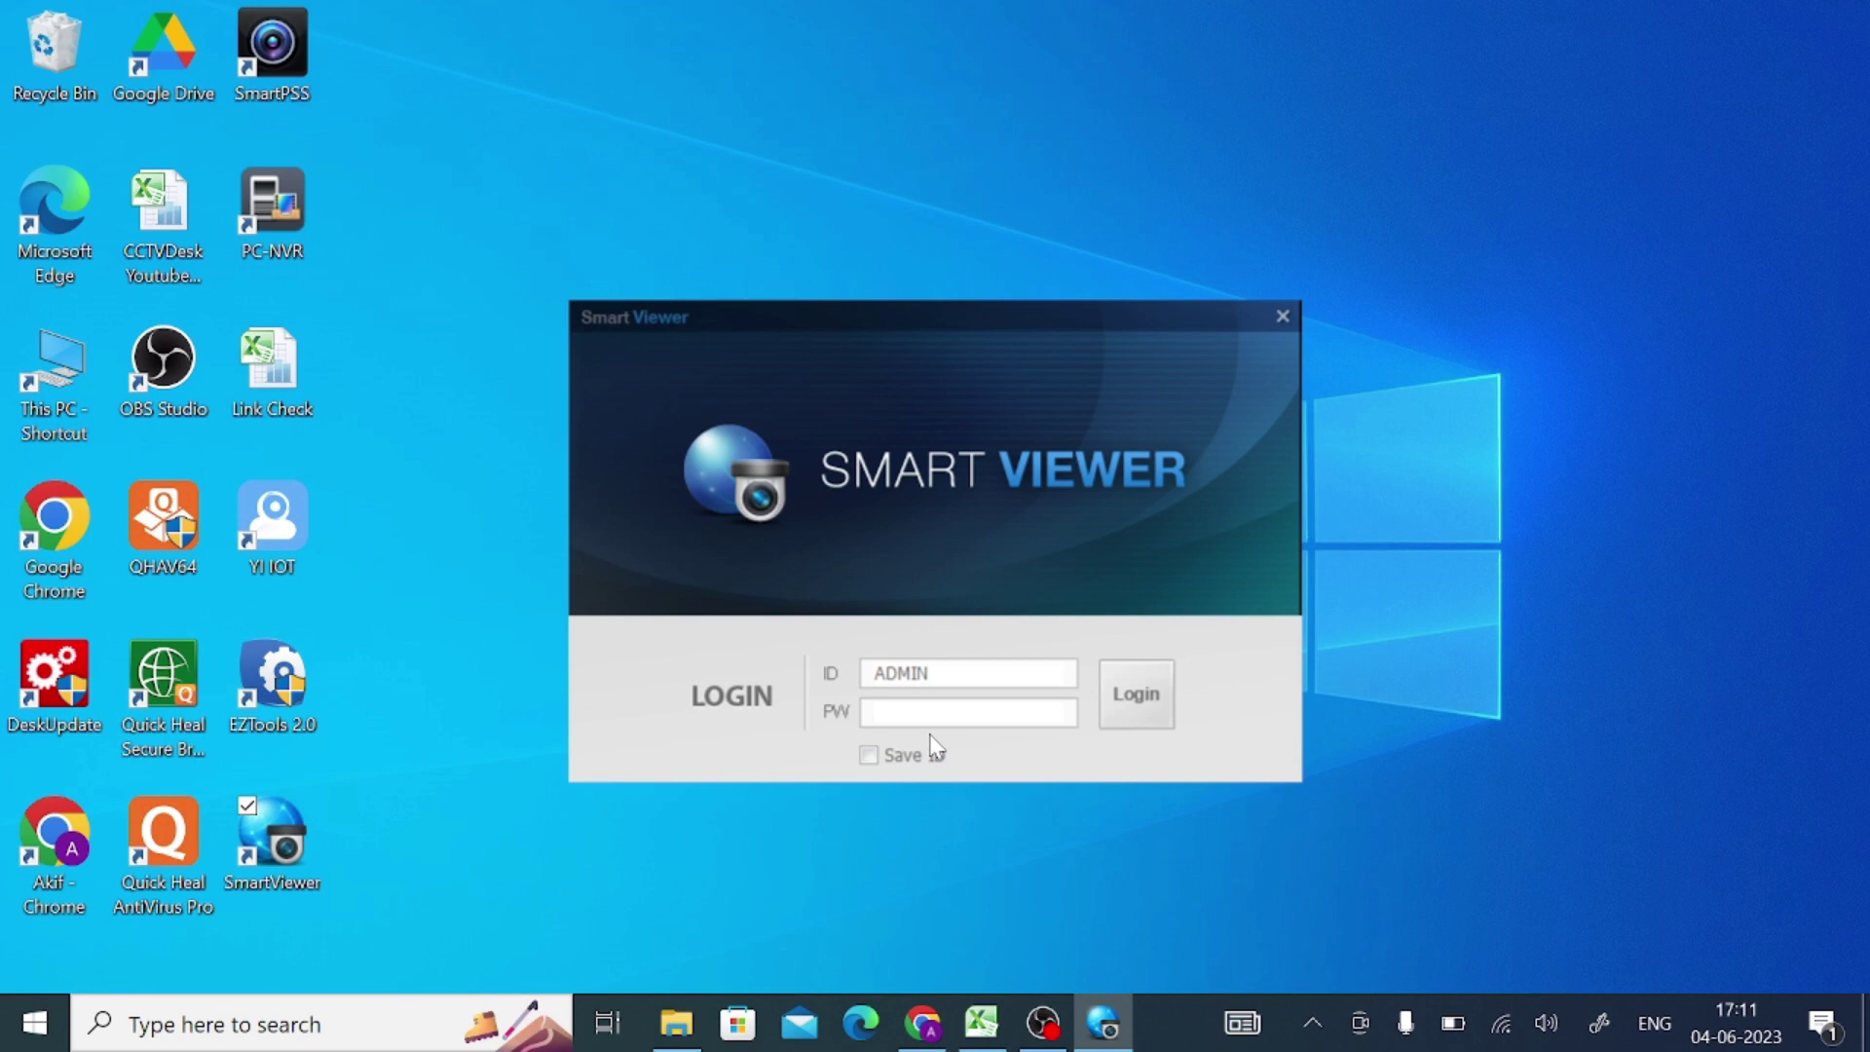
# - Log in to SmartViewer as ADMIN with the new password
pyautogui.write('************')
pyautogui.press('Return')
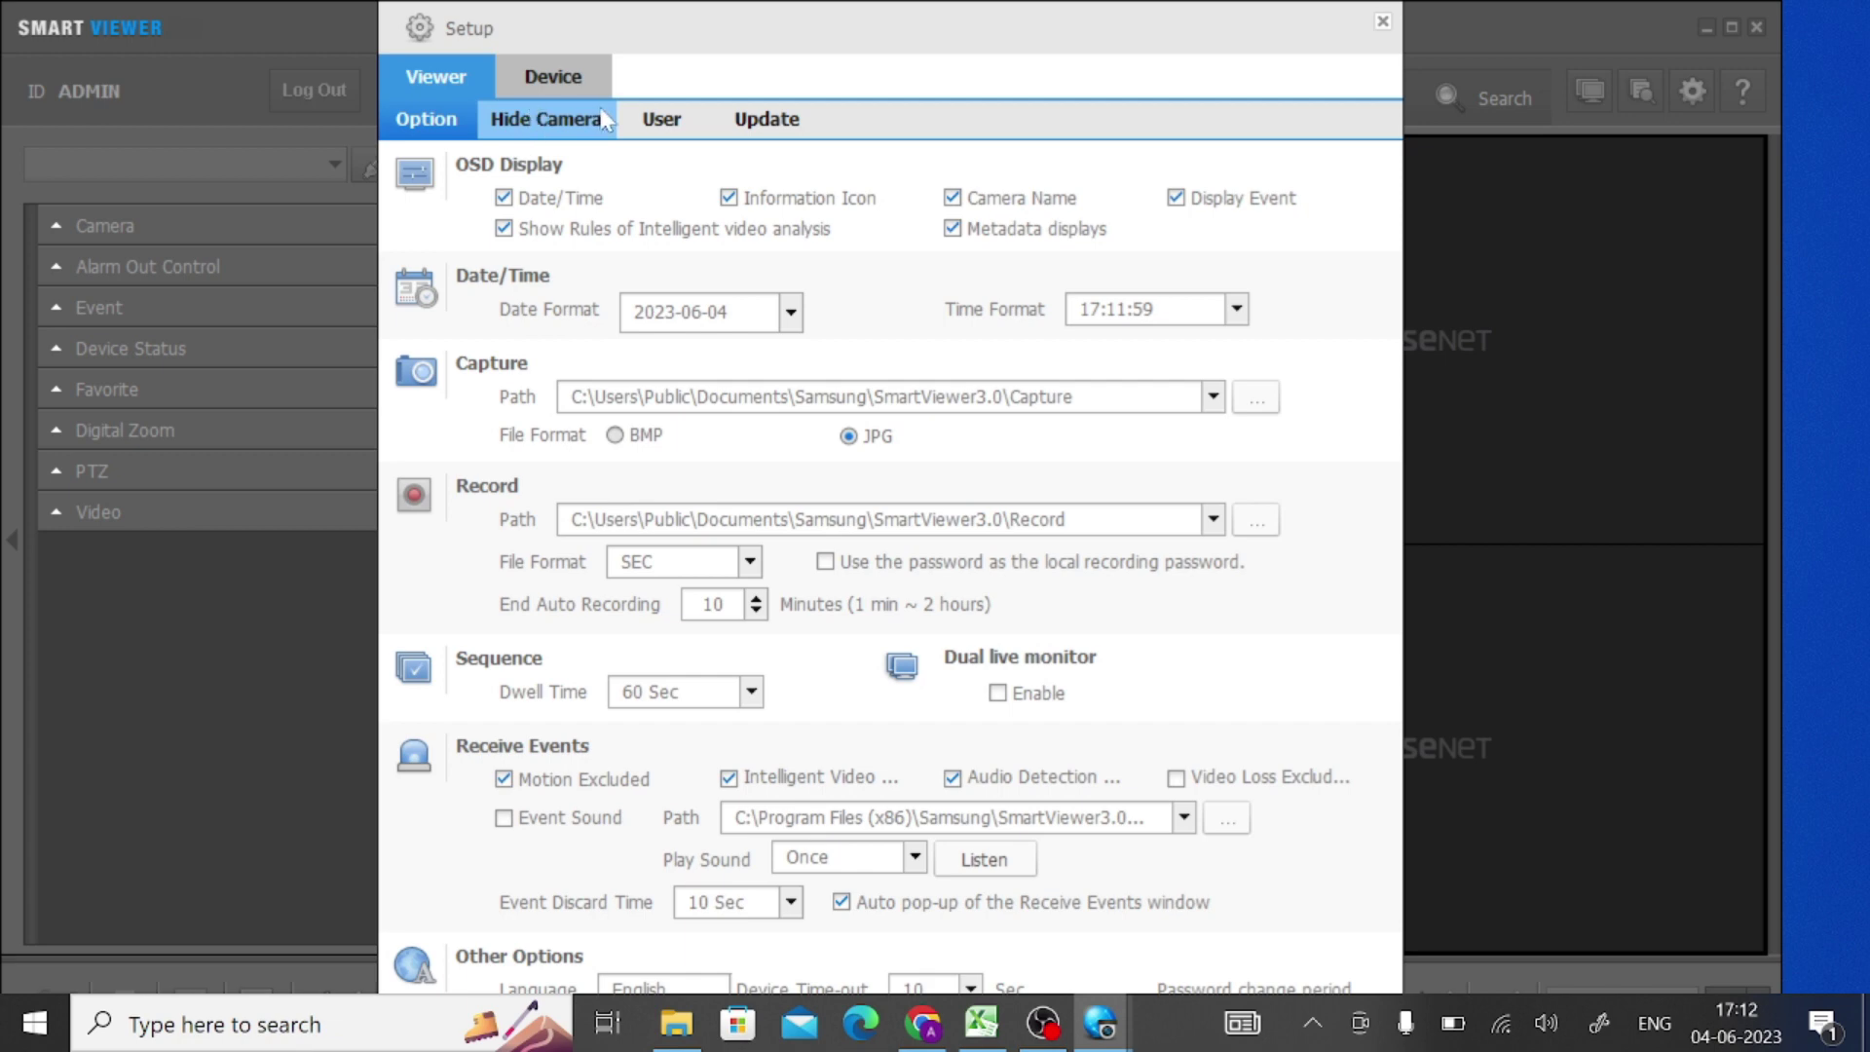
# - Review the User, Update, Hide Camera and Option pages, ending on the empty Device Registration page
pyautogui.click(645, 122)
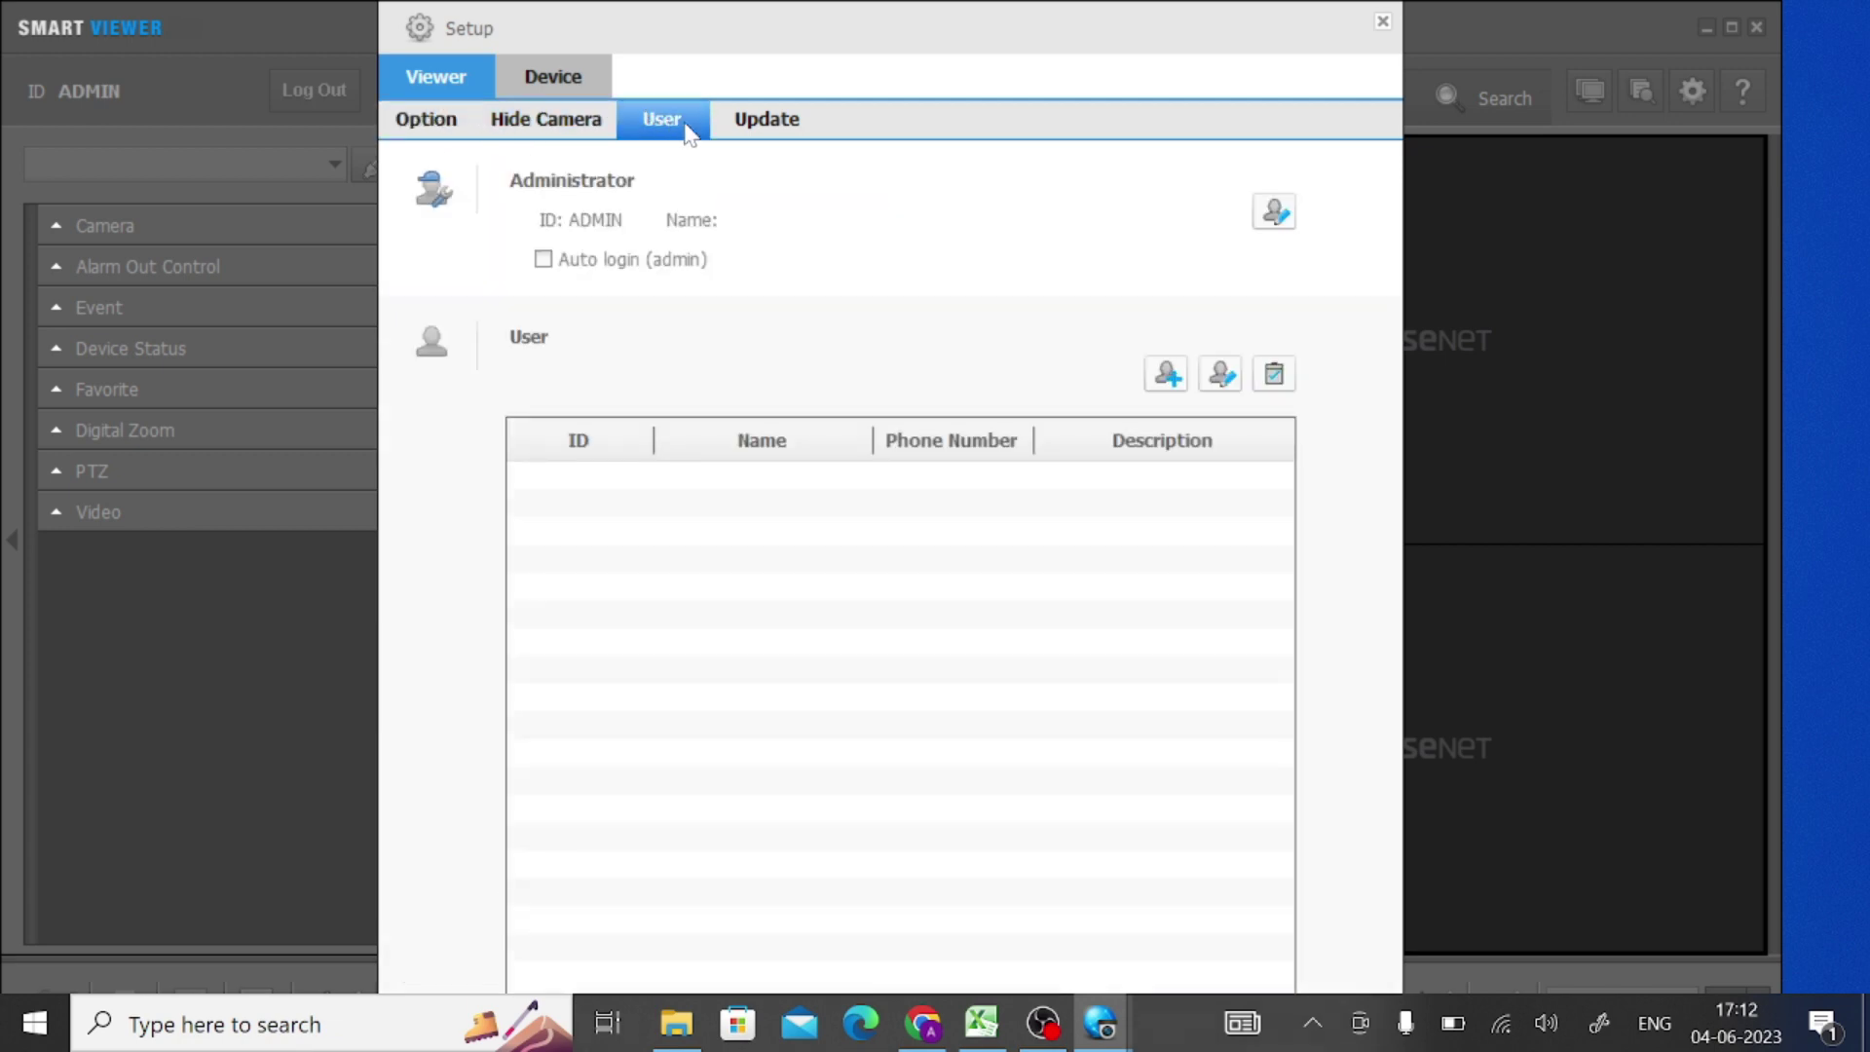
pyautogui.click(776, 129)
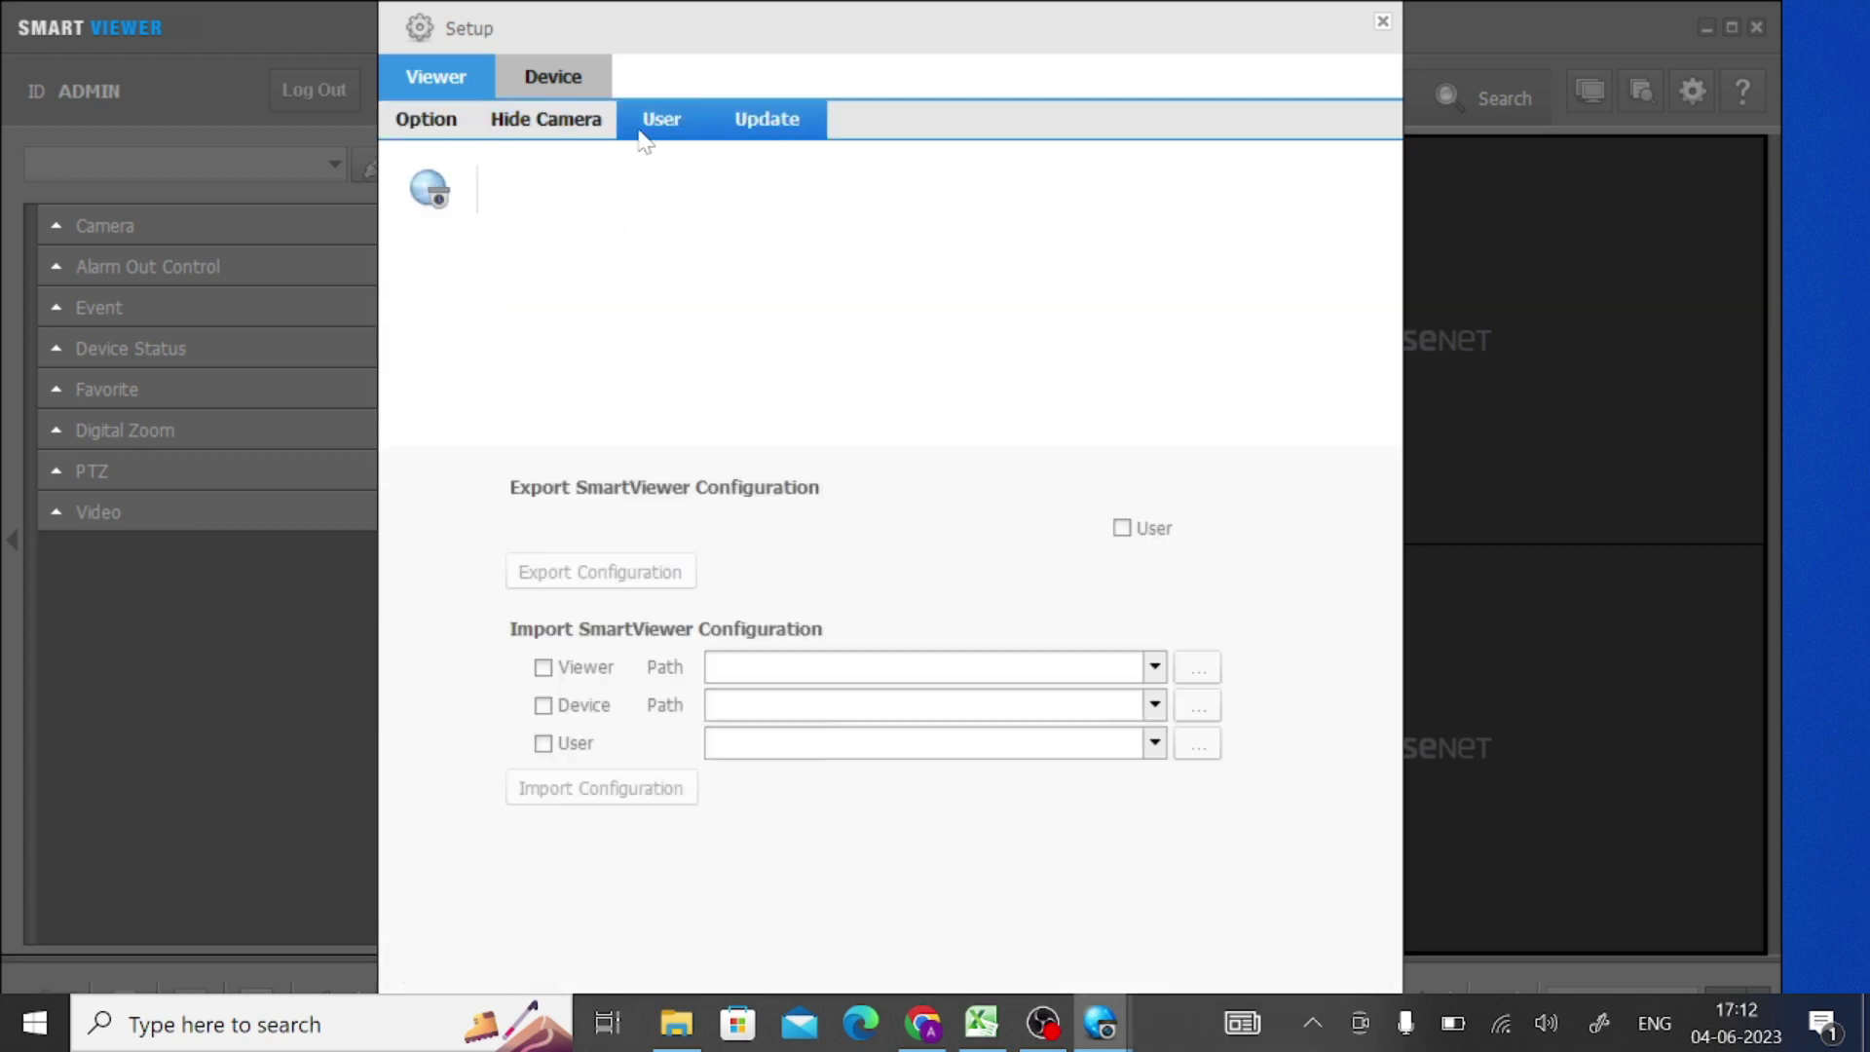
pyautogui.click(559, 127)
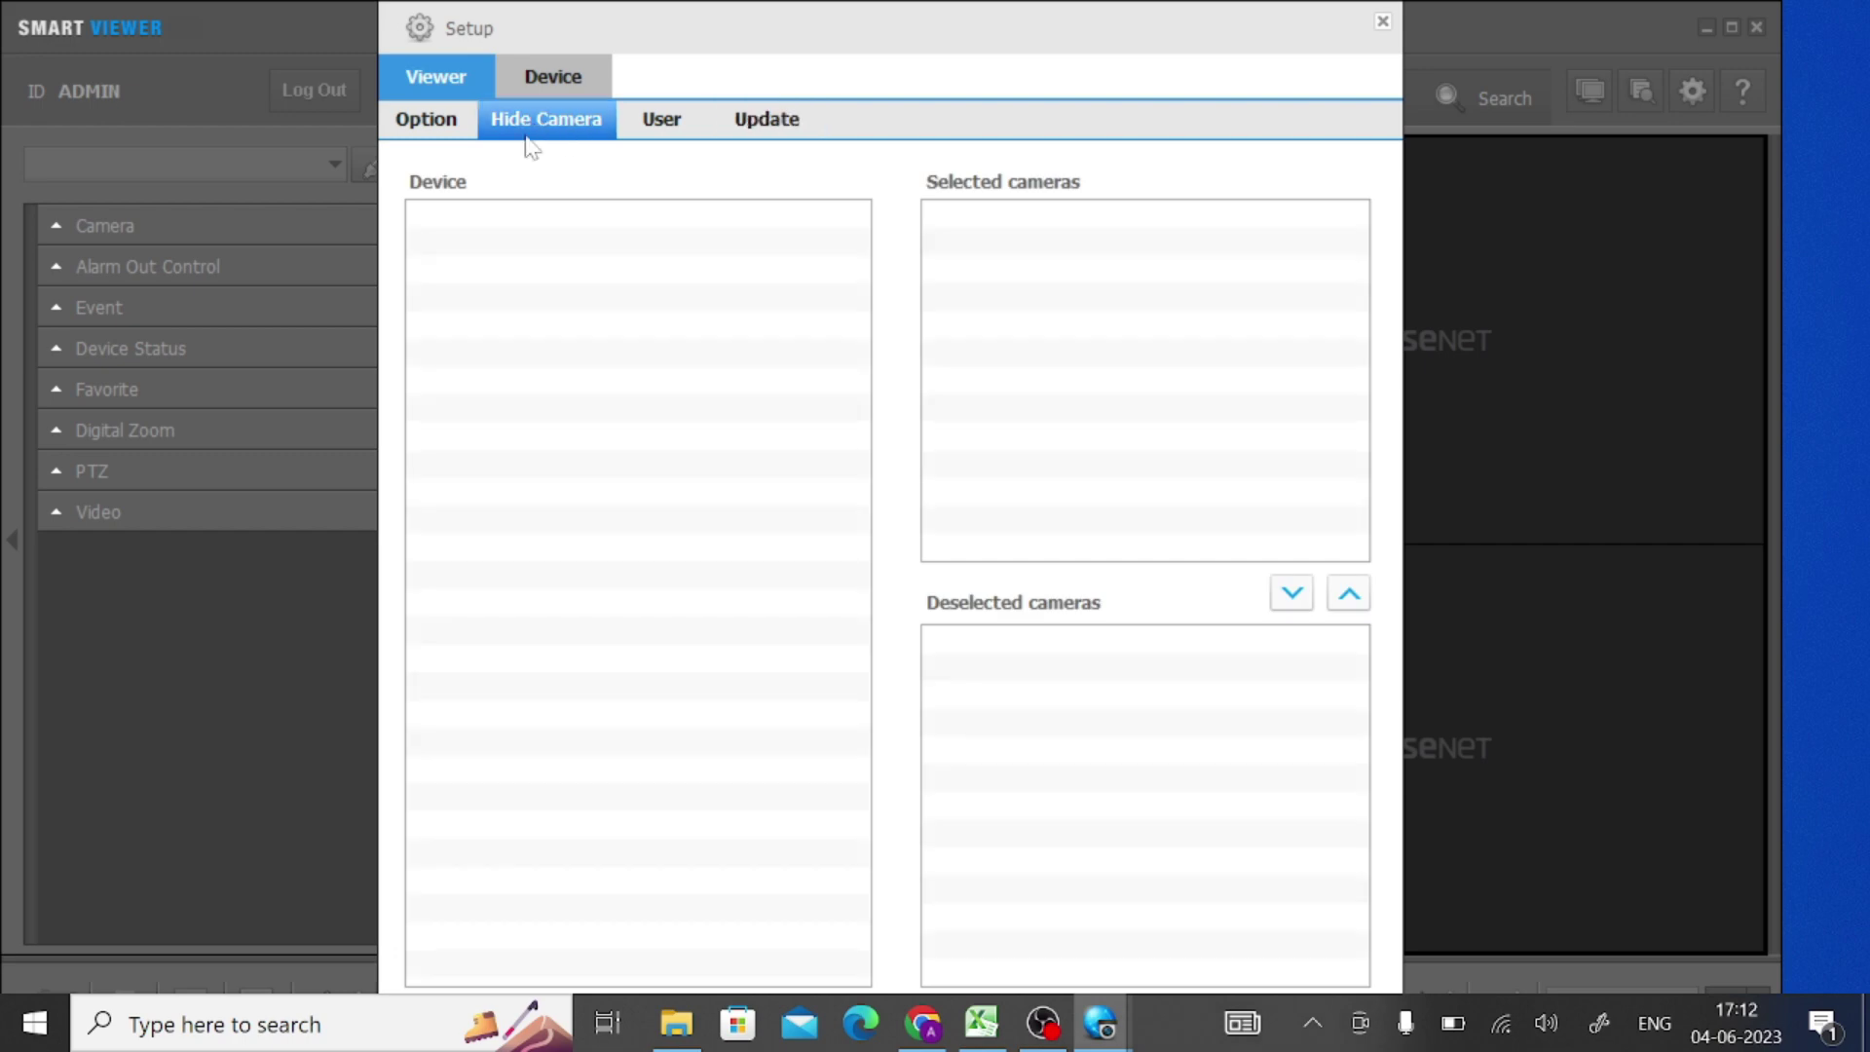
pyautogui.click(433, 122)
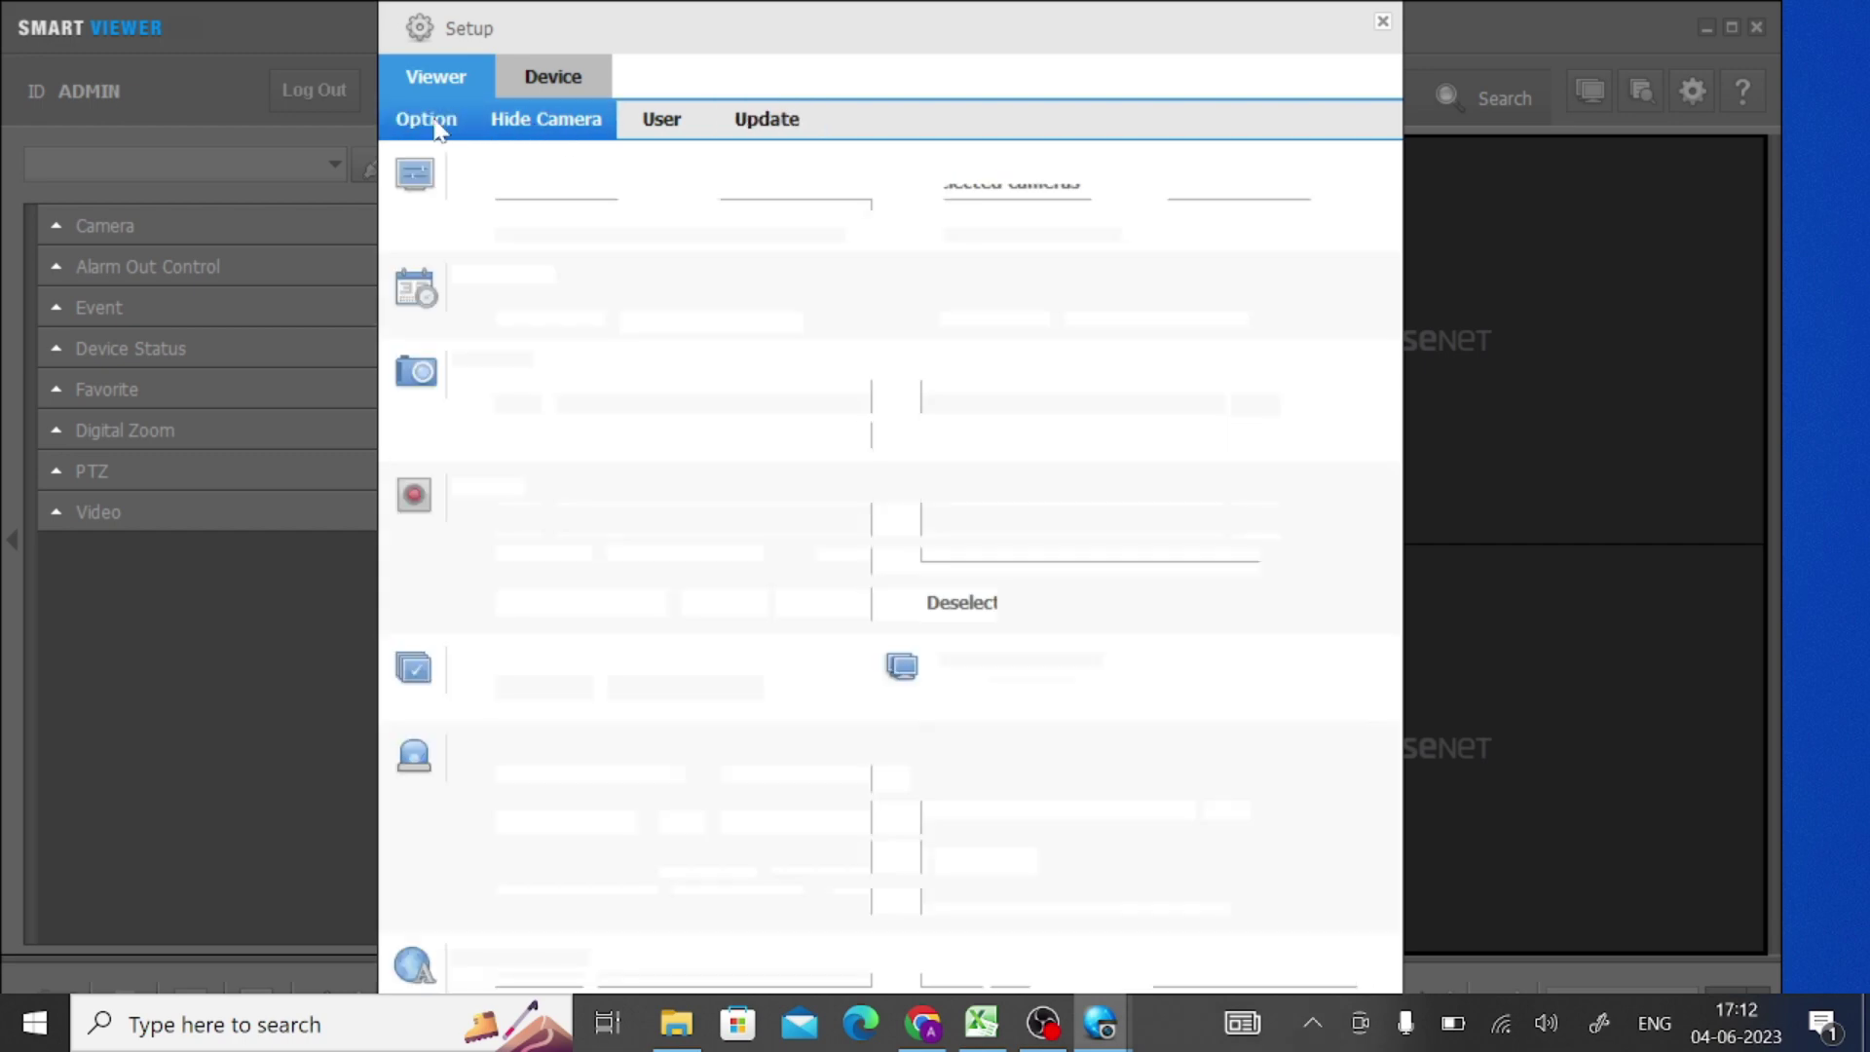
pyautogui.click(550, 83)
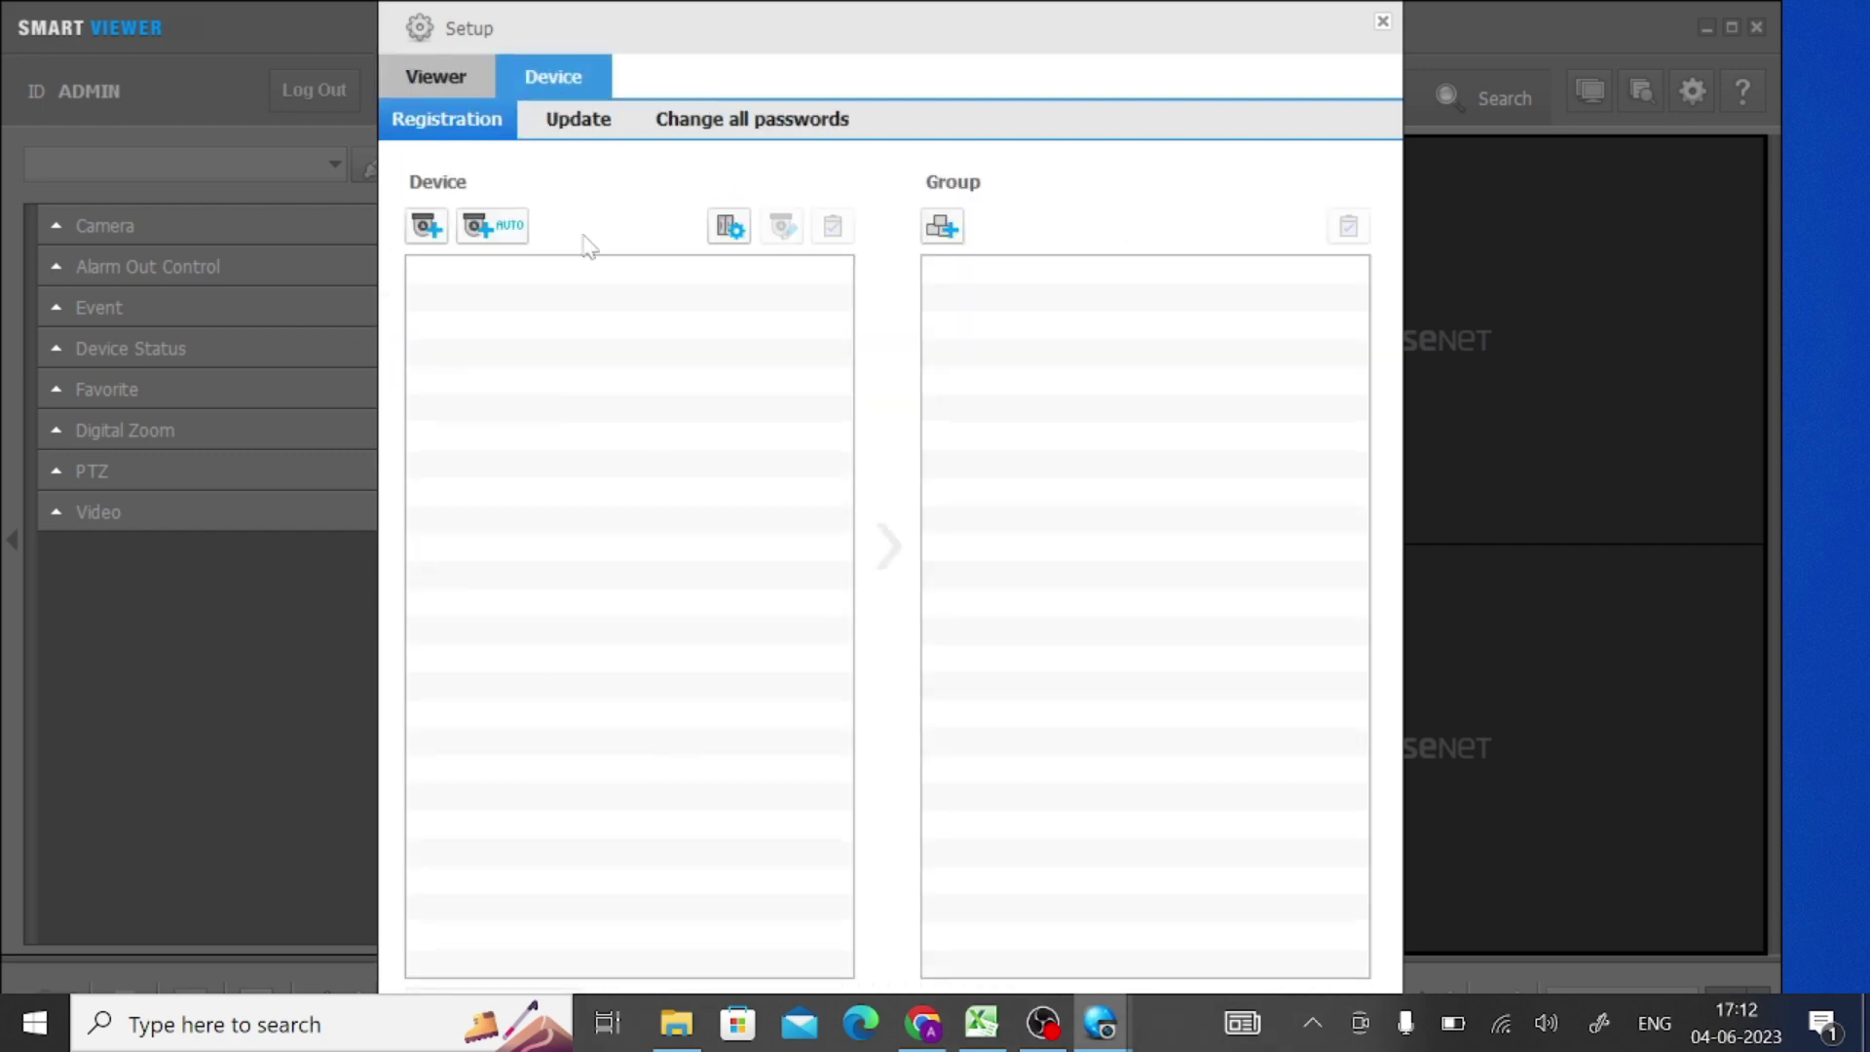
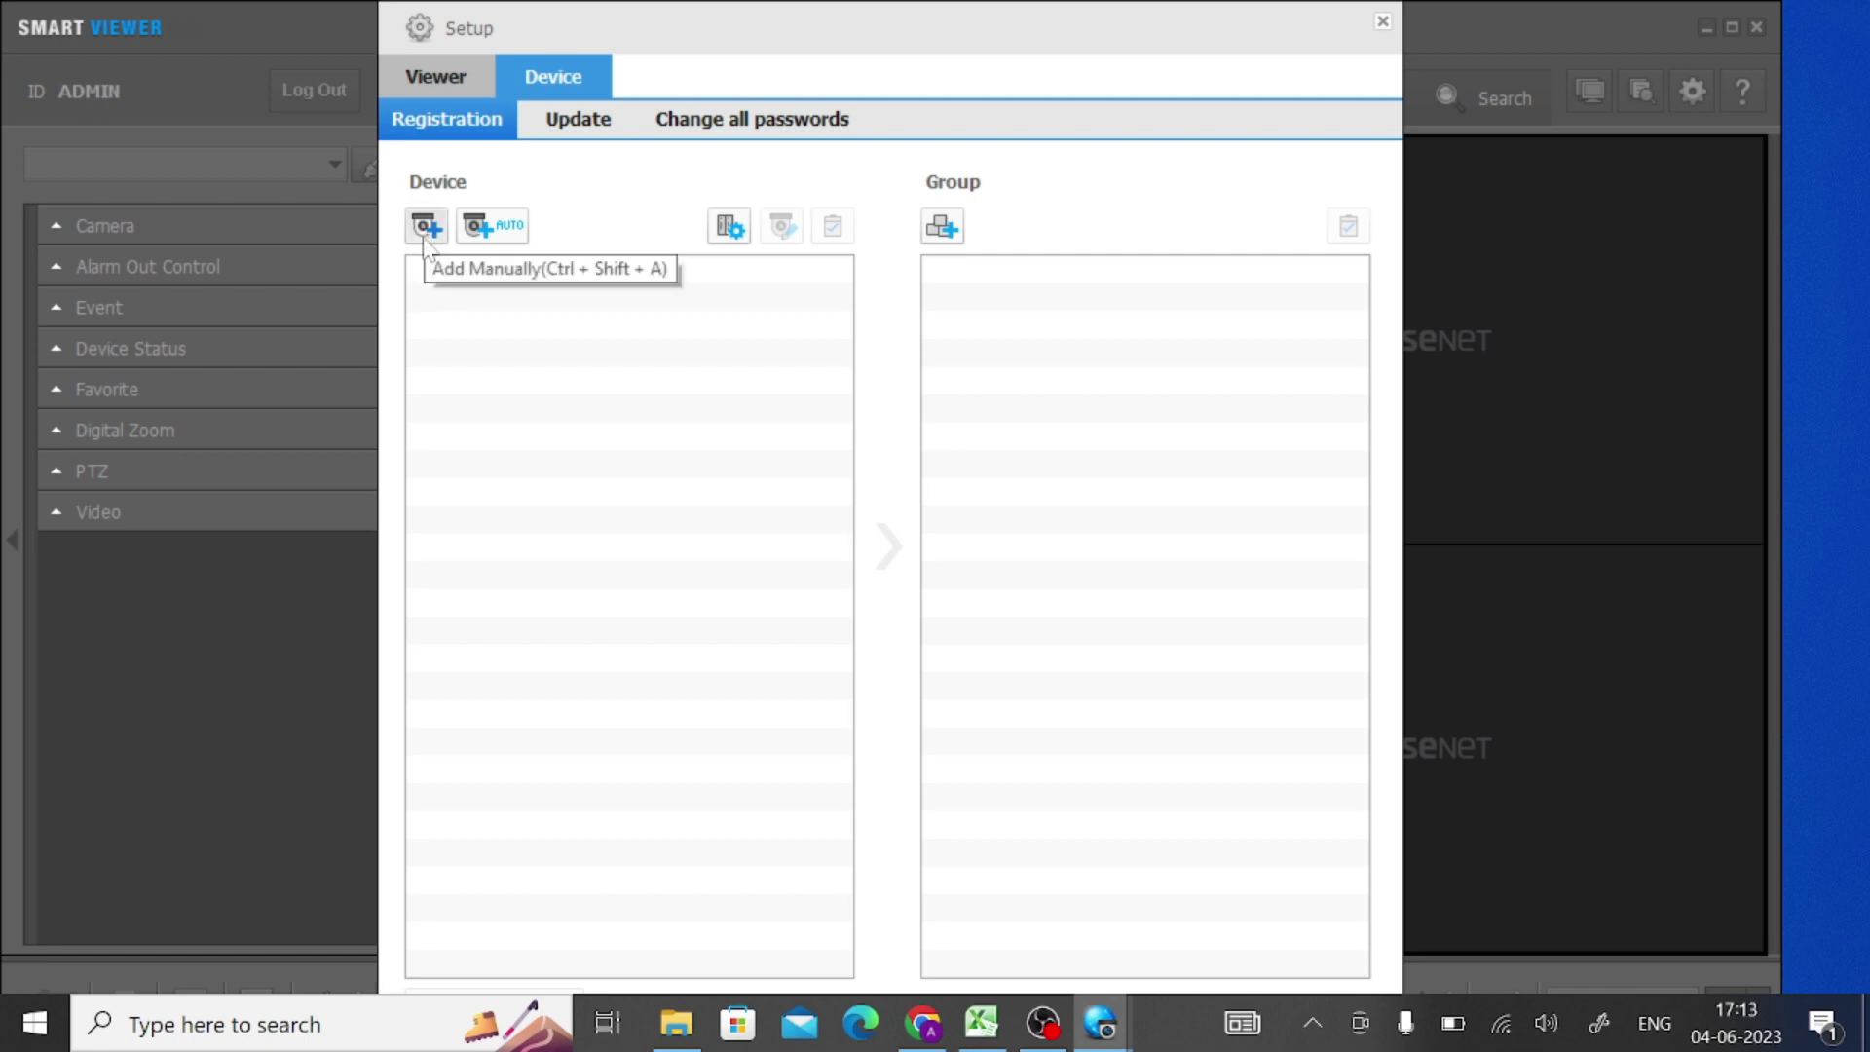
# - Start a manual device entry with Samsung DVR selected as the model name
pyautogui.click(426, 228)
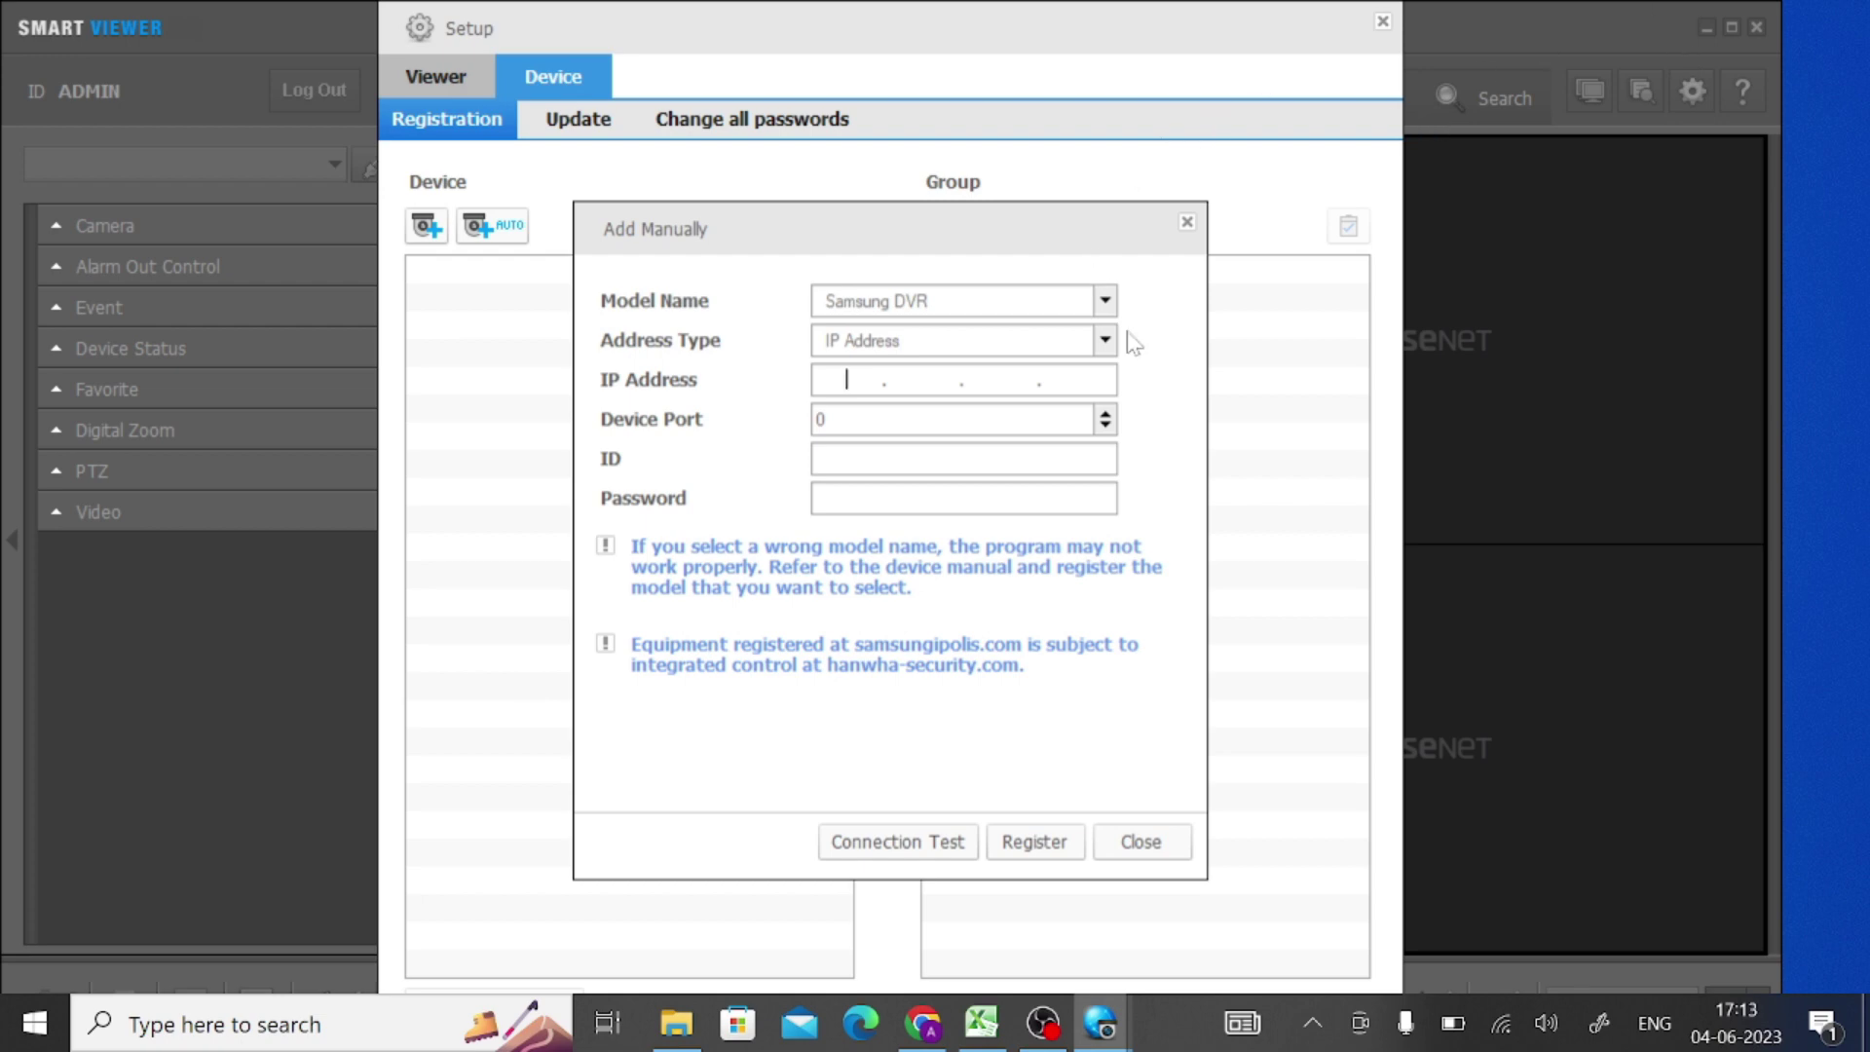
pyautogui.click(1104, 301)
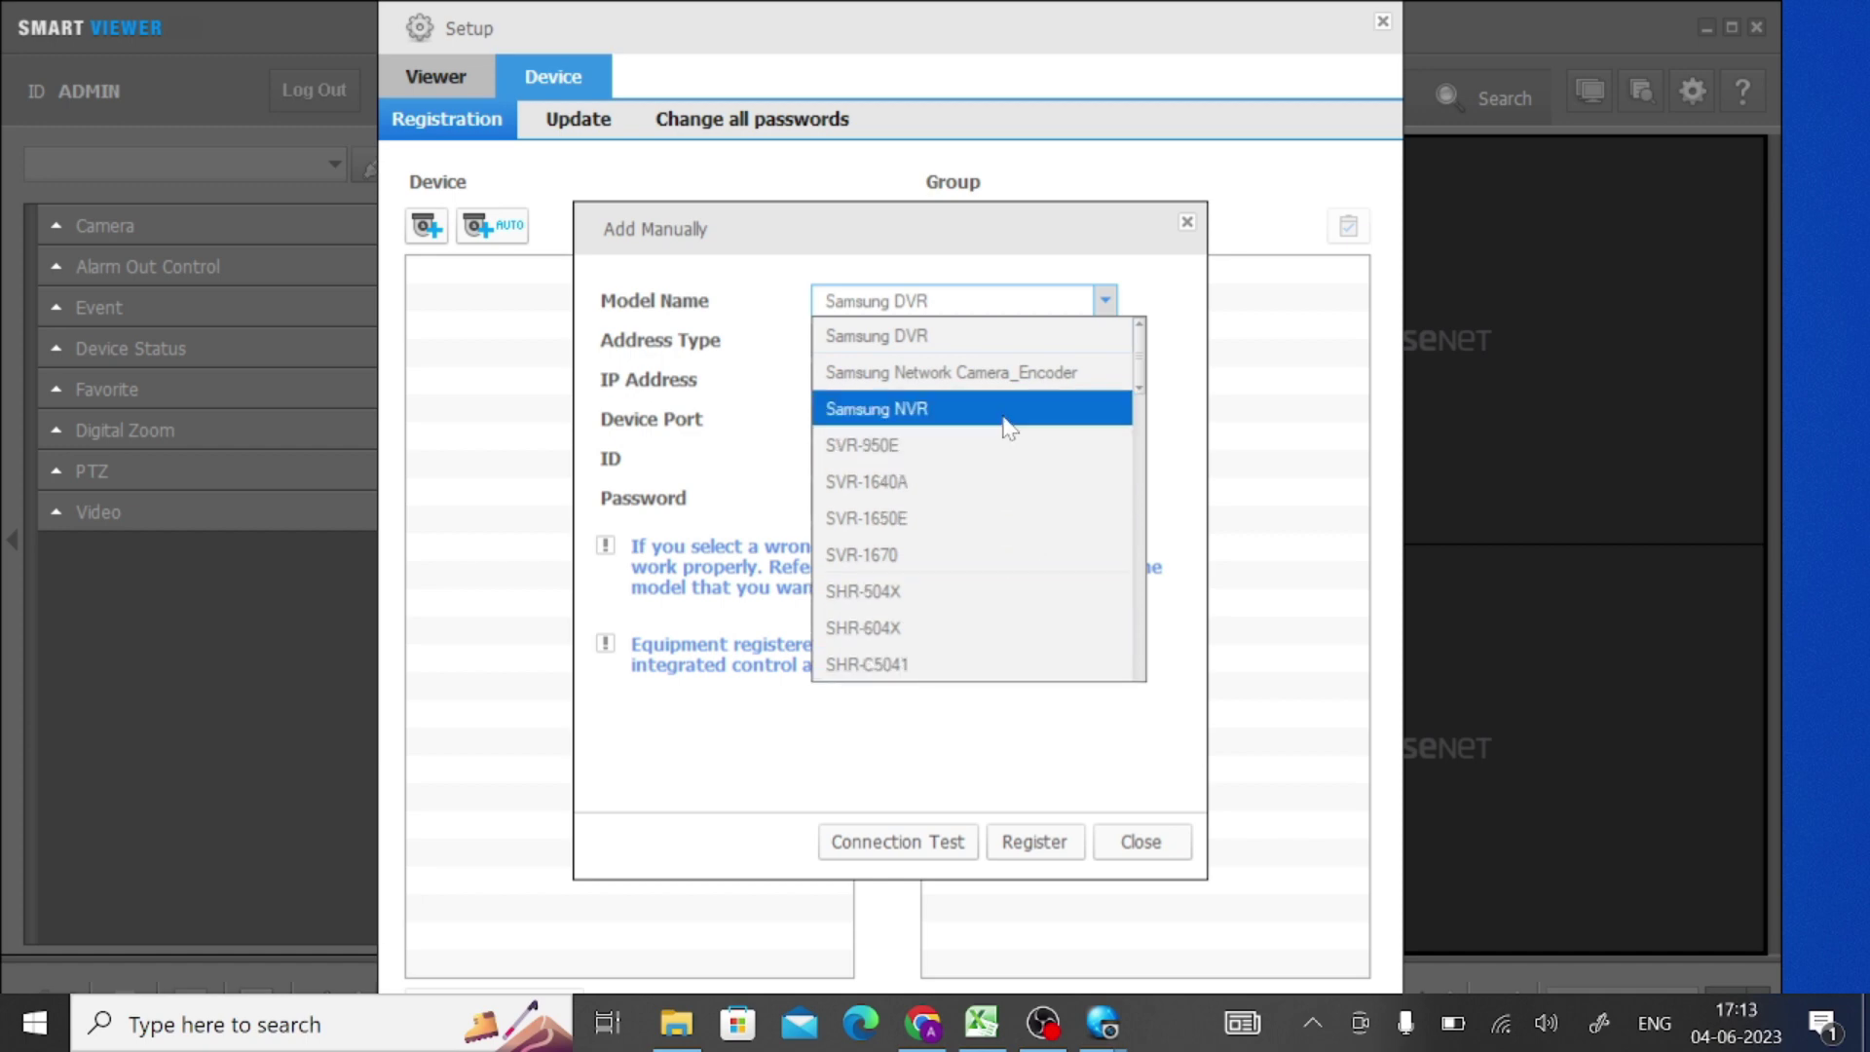
pyautogui.scroll(-1, 999, 643)
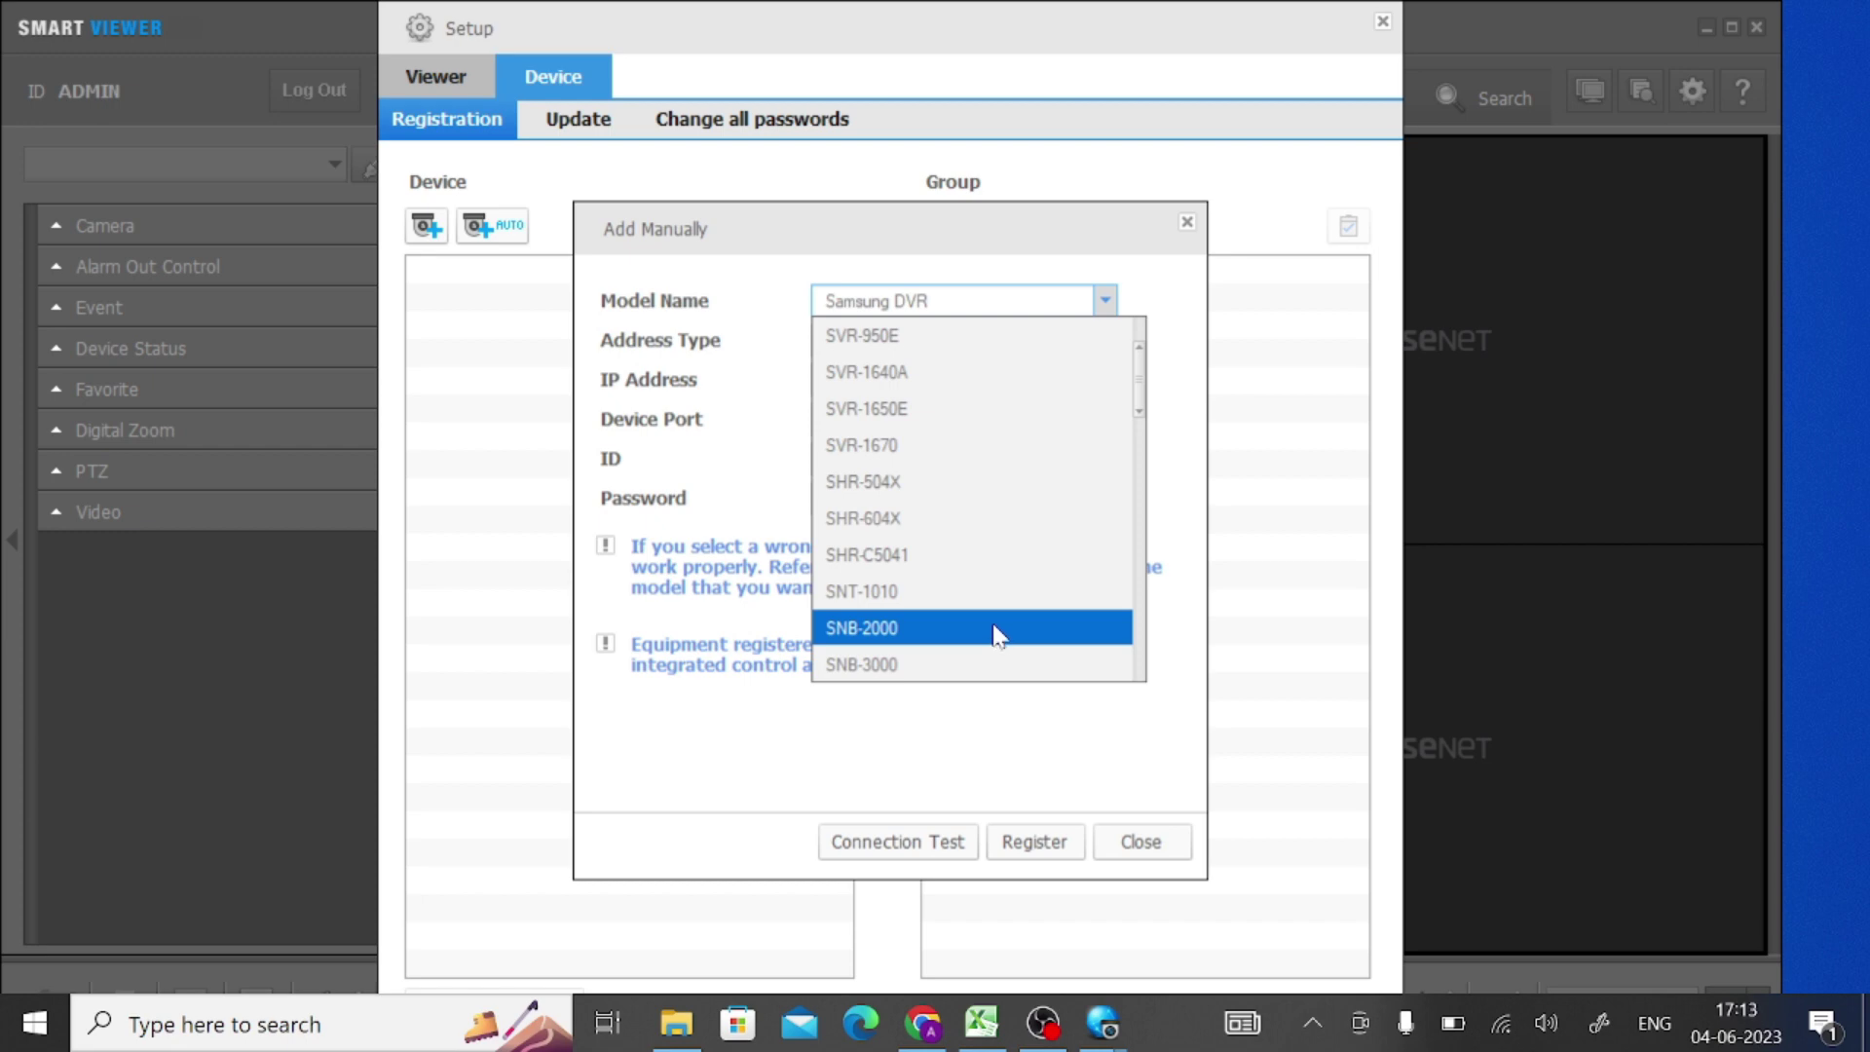
pyautogui.scroll(-1, 999, 635)
pyautogui.scroll(3, 998, 635)
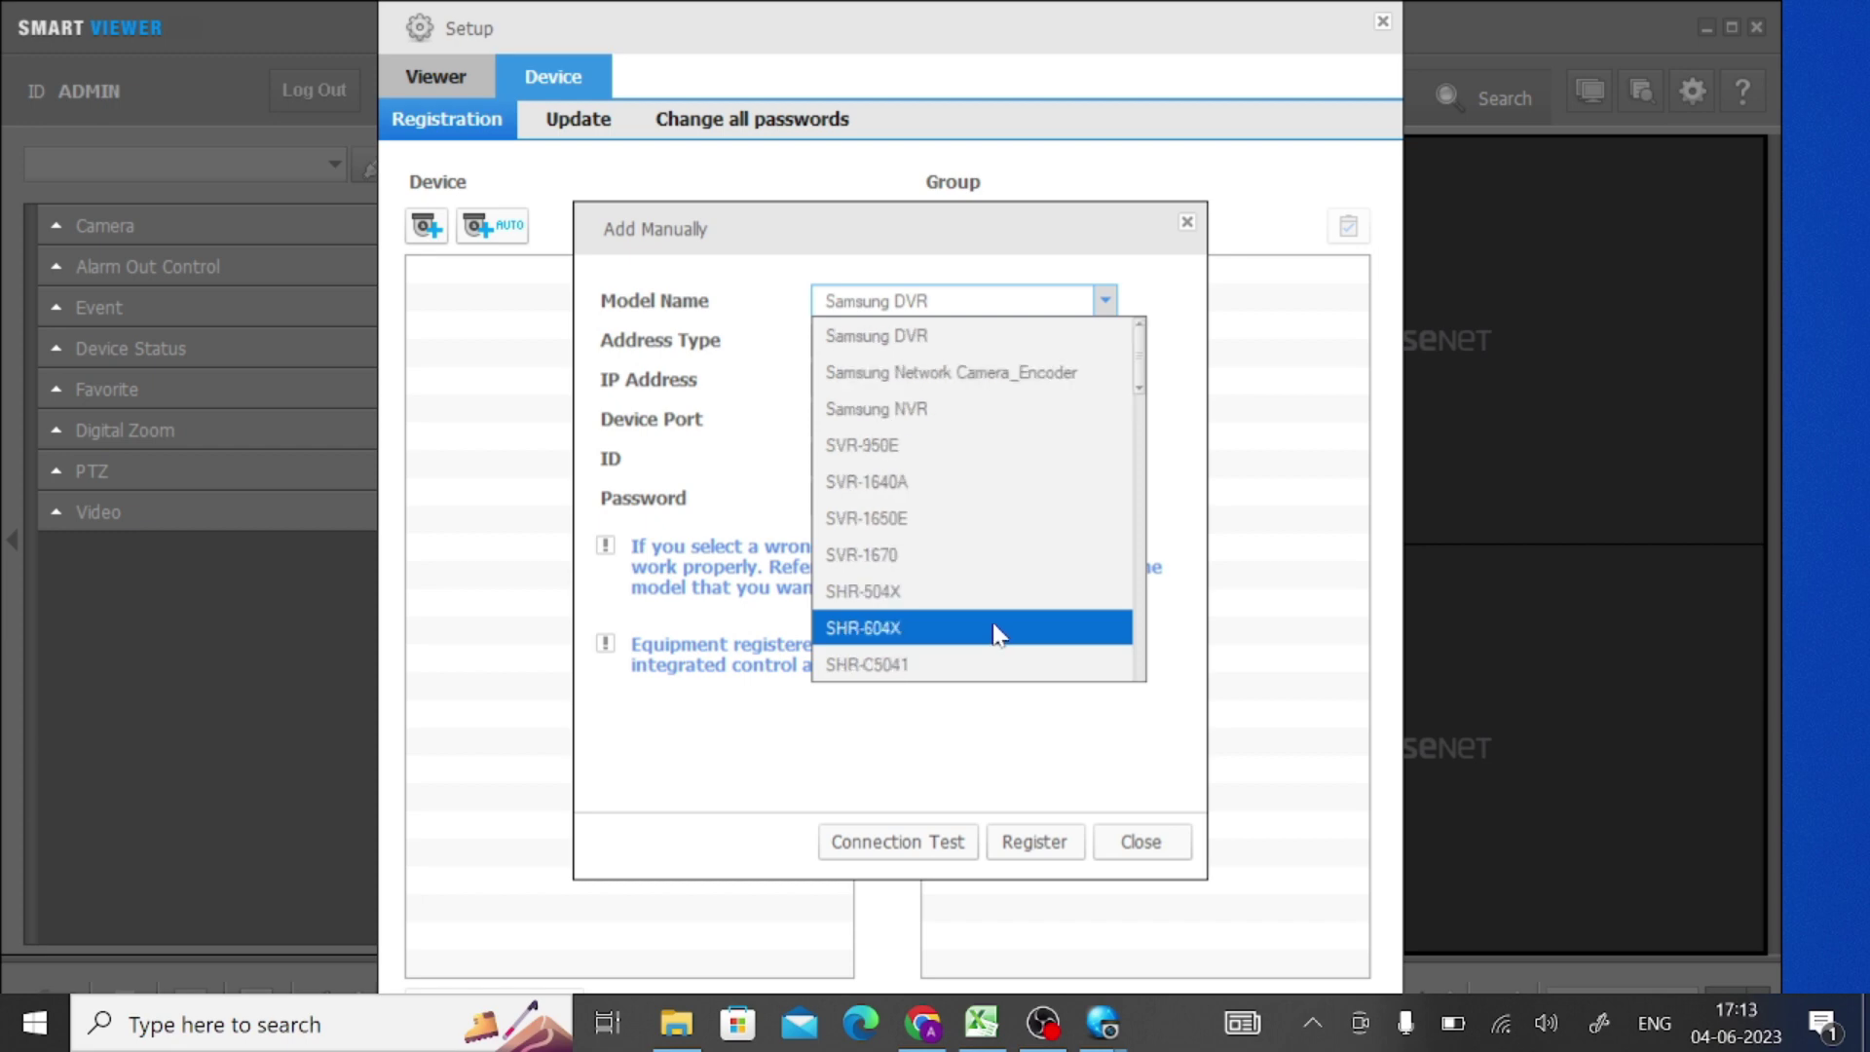
pyautogui.click(974, 339)
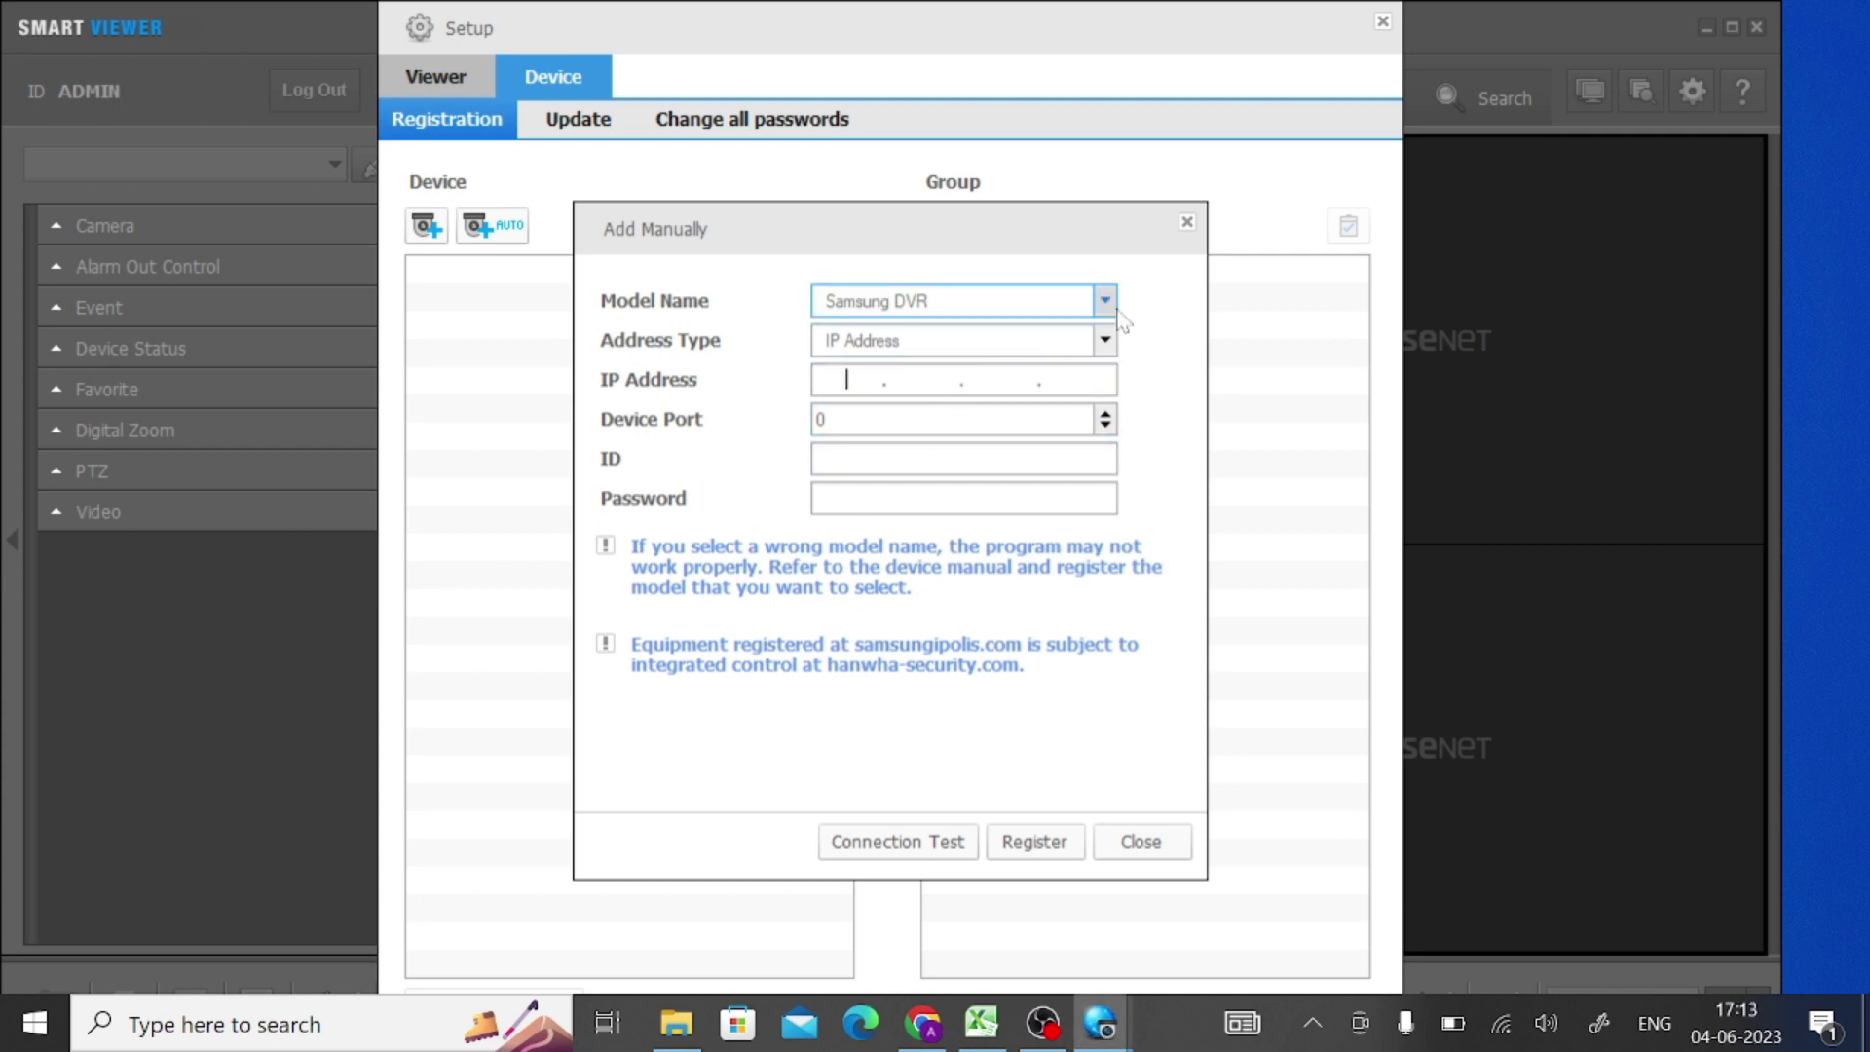
pyautogui.click(1106, 341)
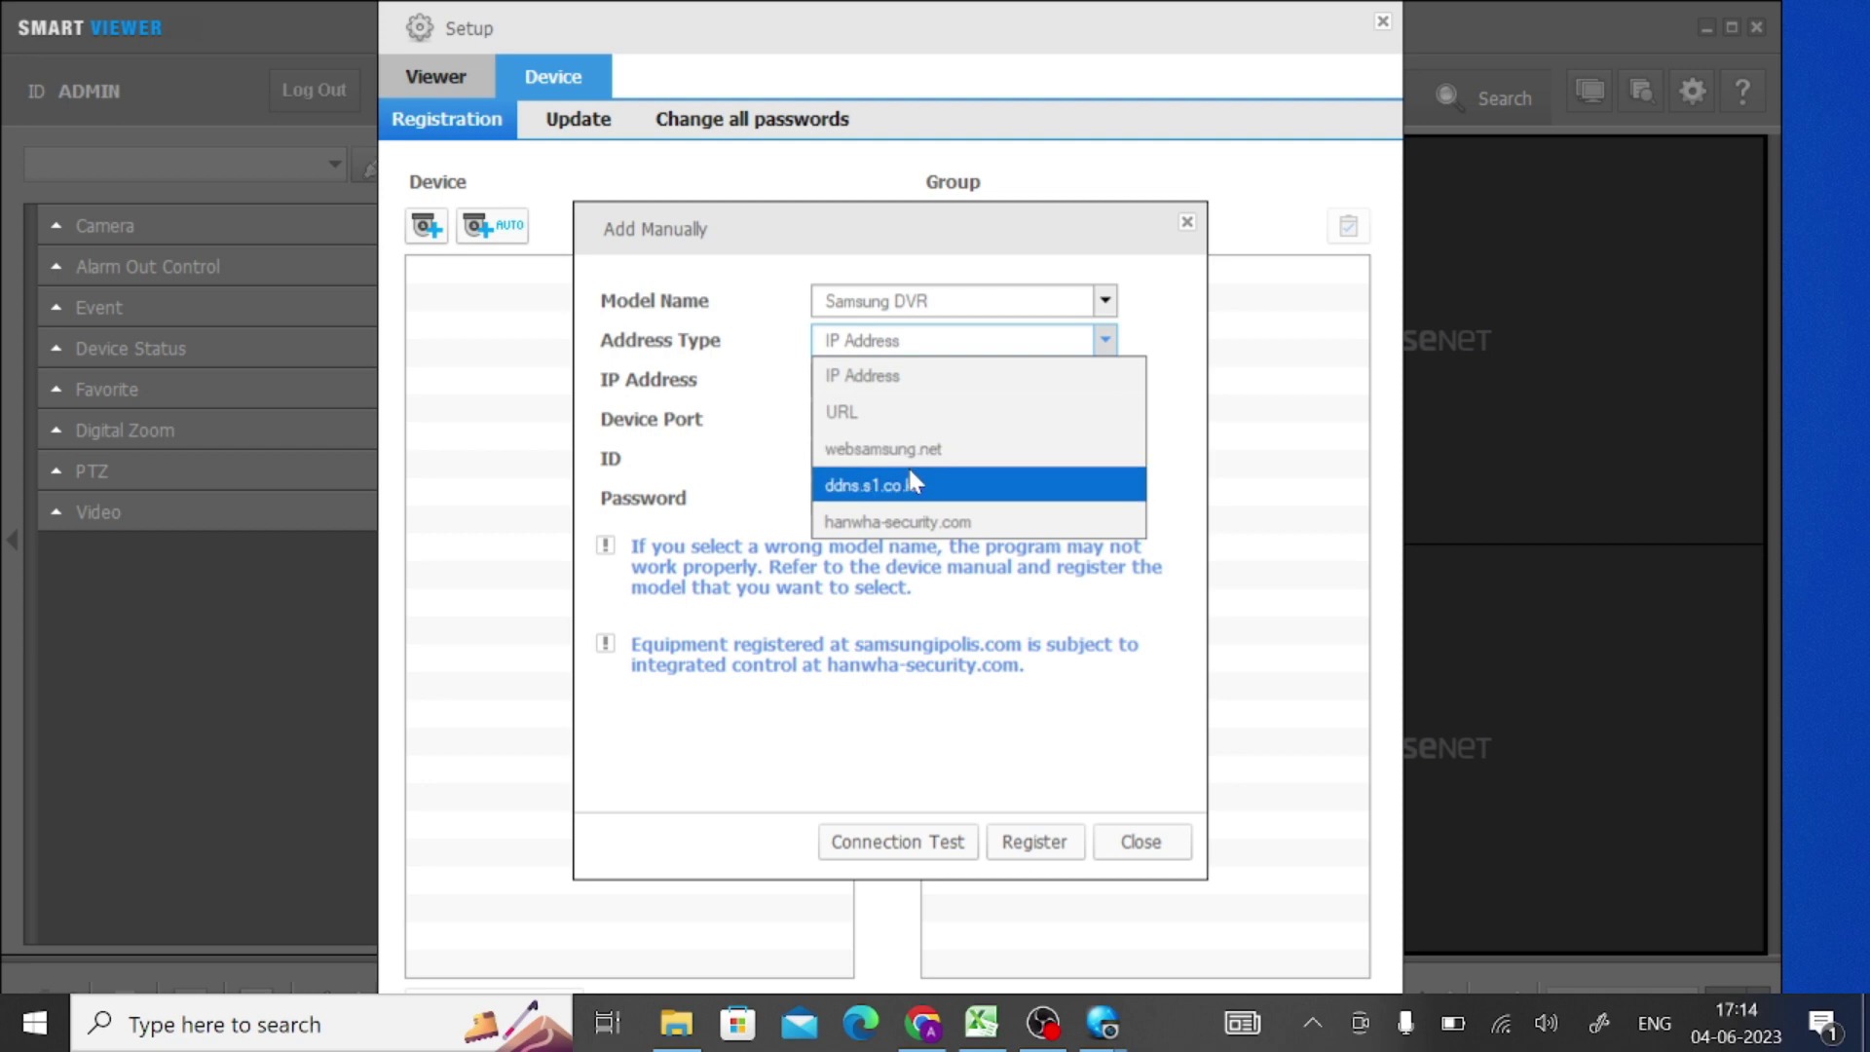
# - Keep IP Address as the address type and enter the address 192.168.1.12
pyautogui.click(891, 372)
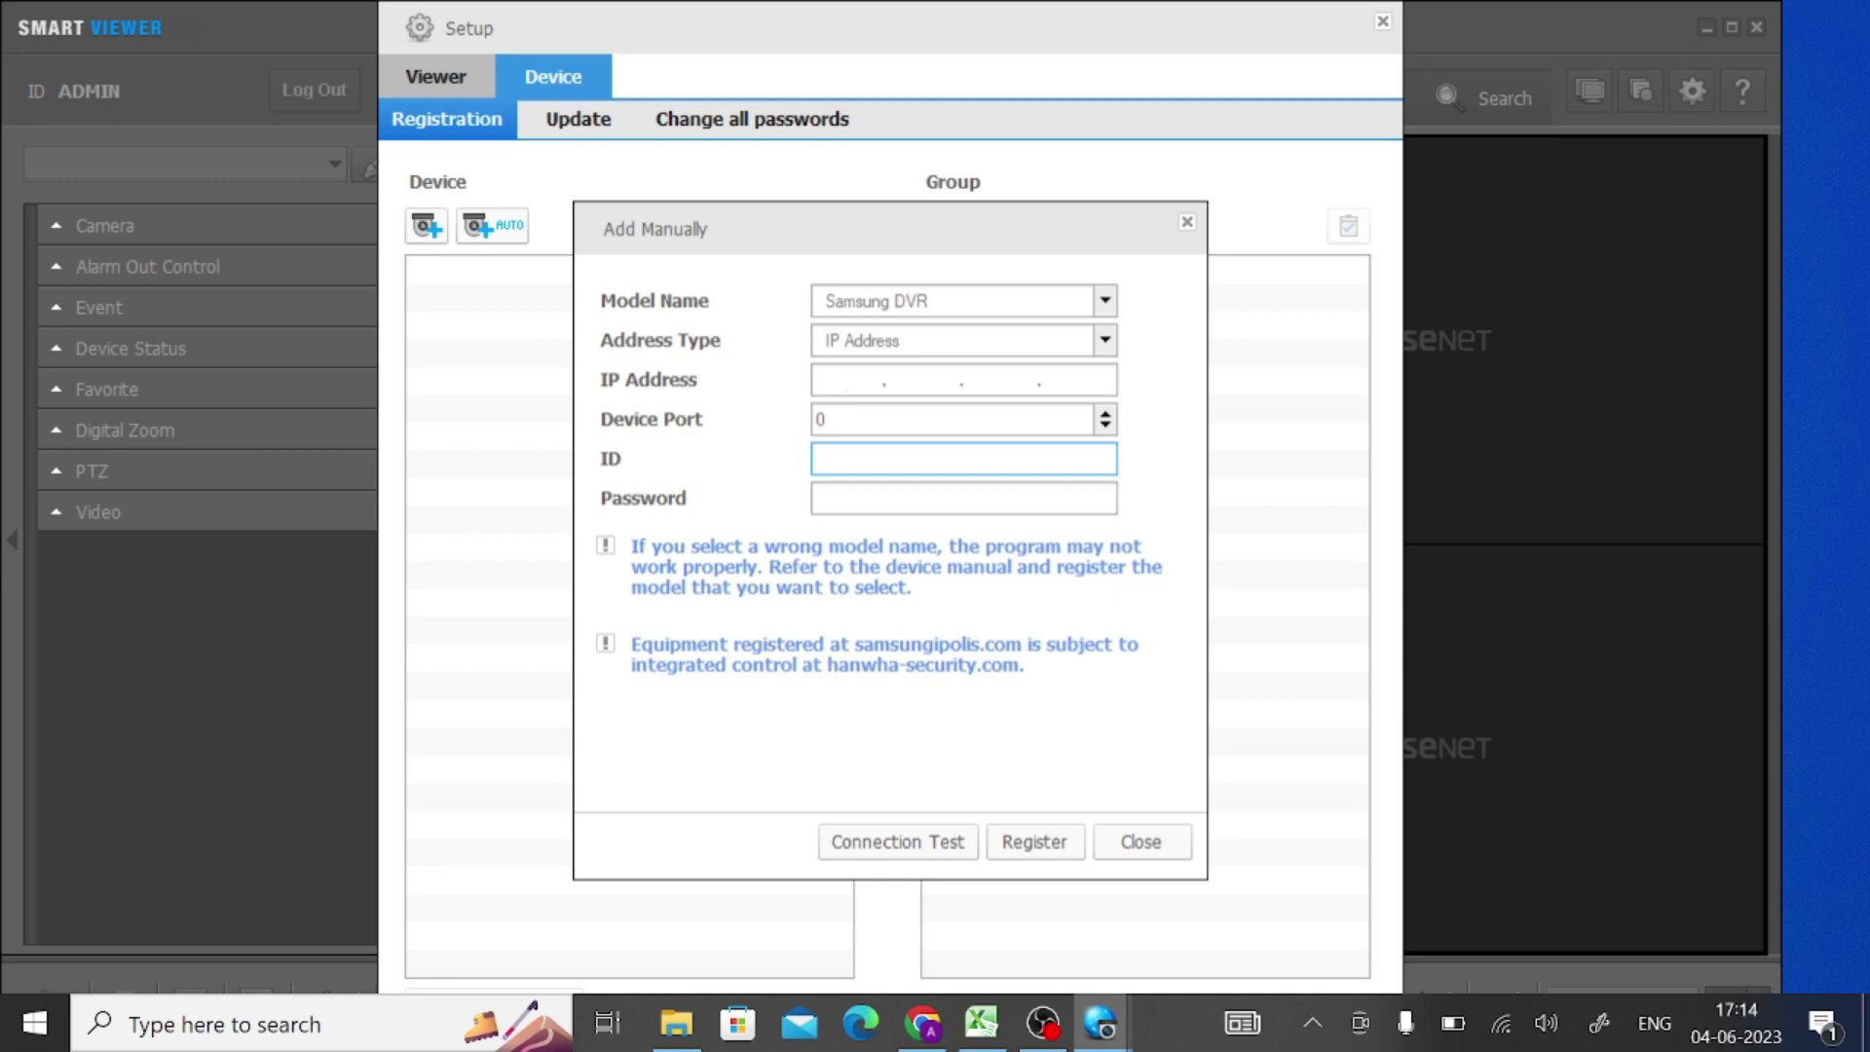
pyautogui.write('192 . 168 . 12')
pyautogui.press('BackSpace')
pyautogui.press('.')
pyautogui.write('12')
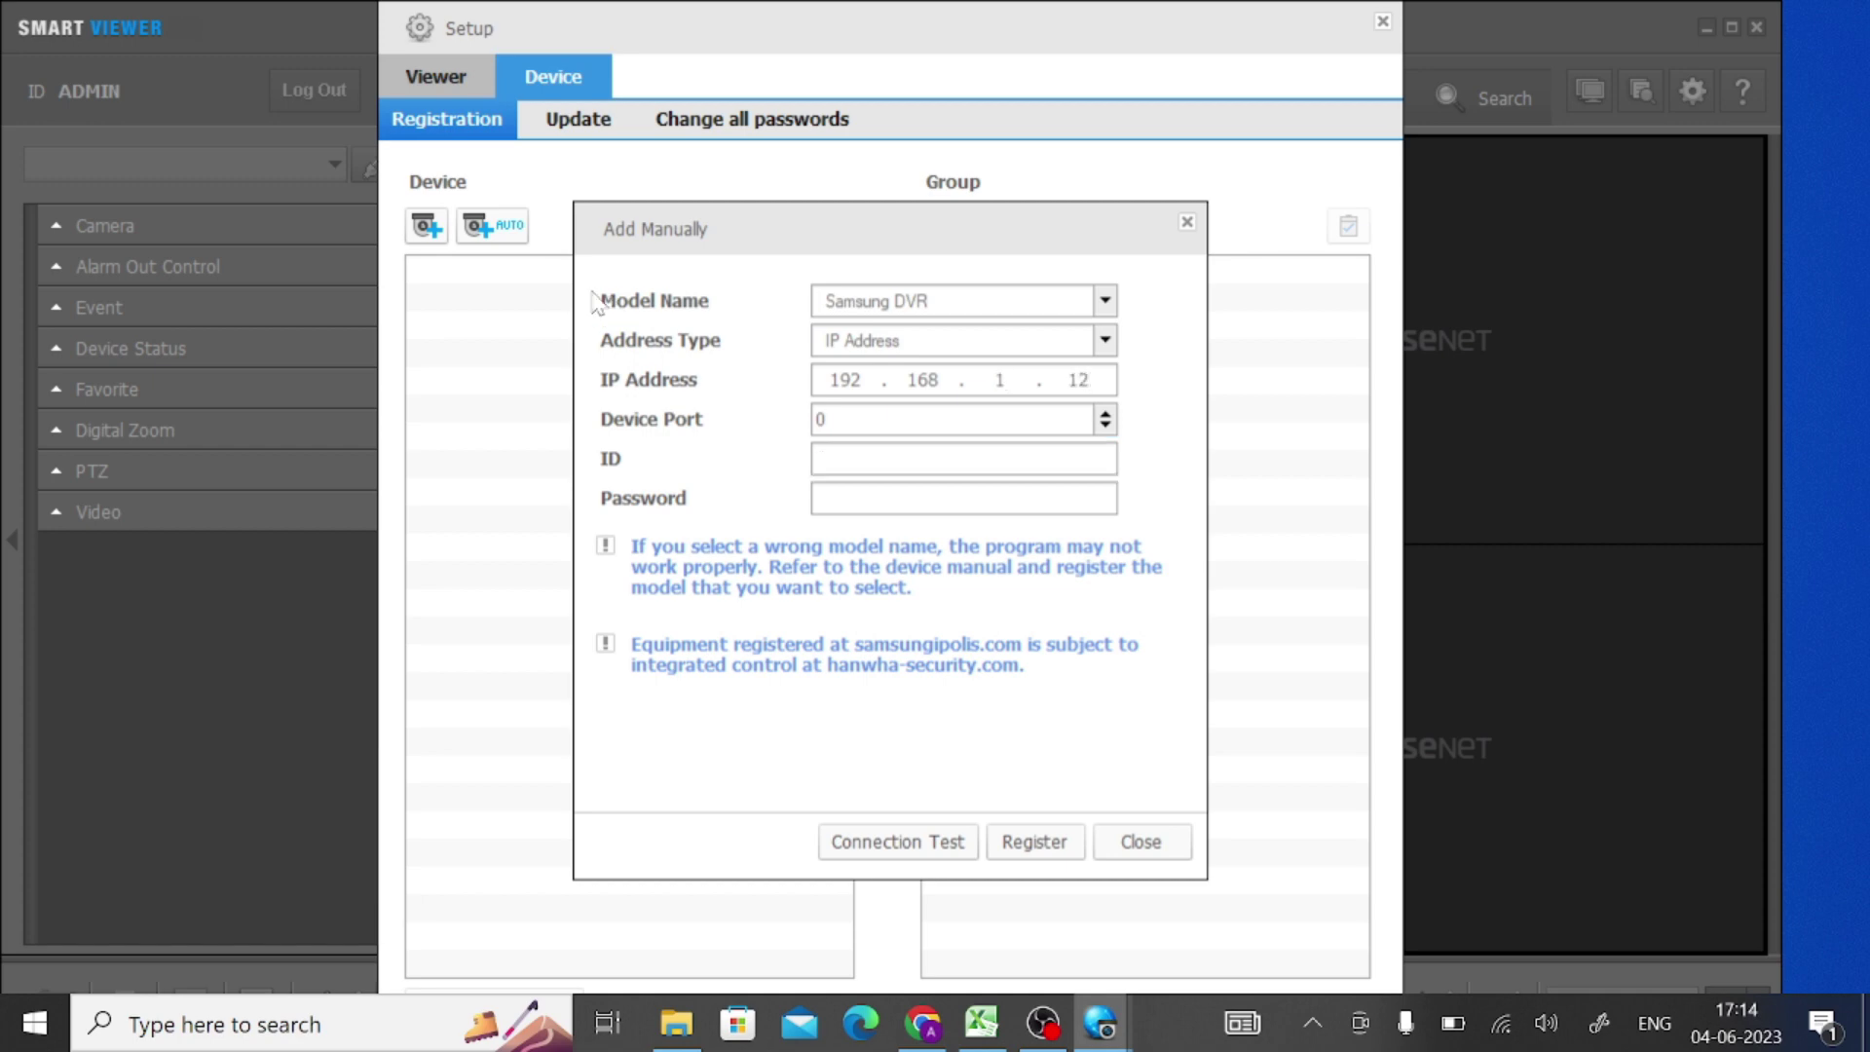
# - Set the device port to 9000 and fill in the login ID and password
pyautogui.press('Tab')
pyautogui.write('9000')
pyautogui.press('Tab')
pyautogui.write('admin')
pyautogui.press('Tab')
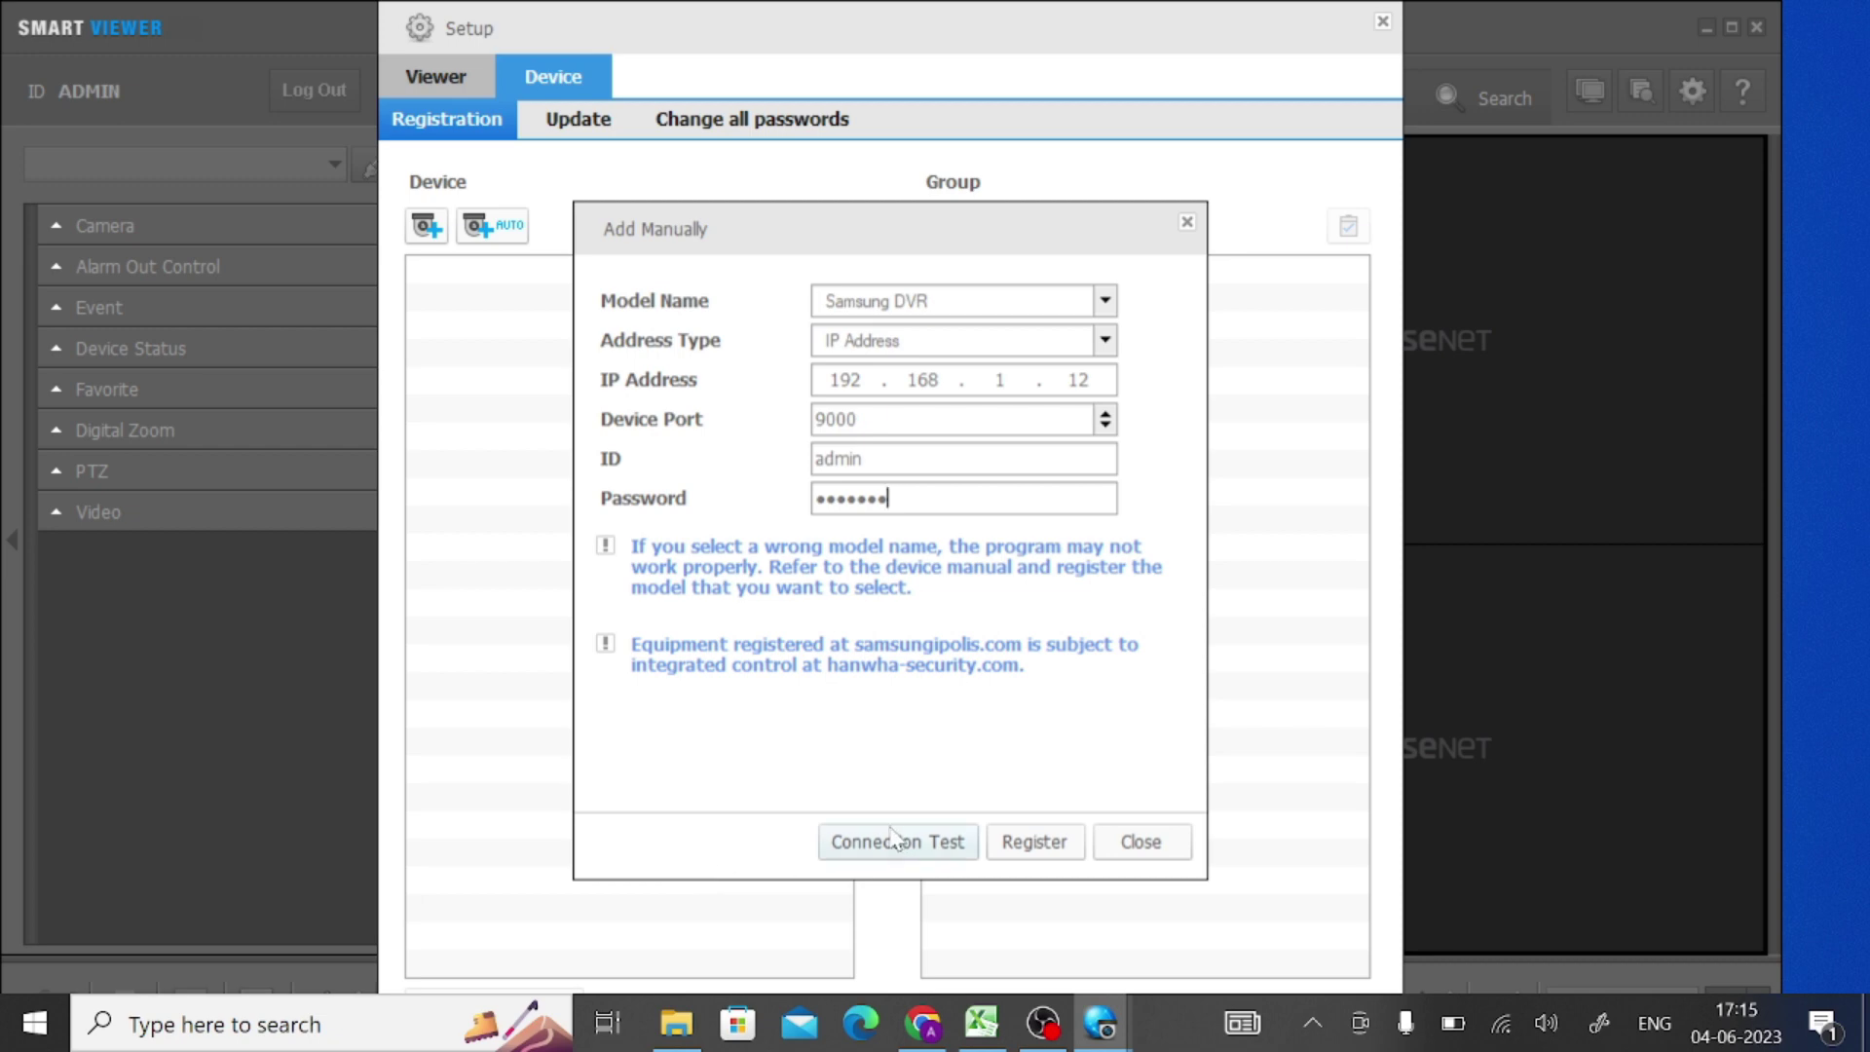
# - Register Samsung DVR_192.168.1.12:9000 and close the Add Manually dialog
pyautogui.click(1023, 842)
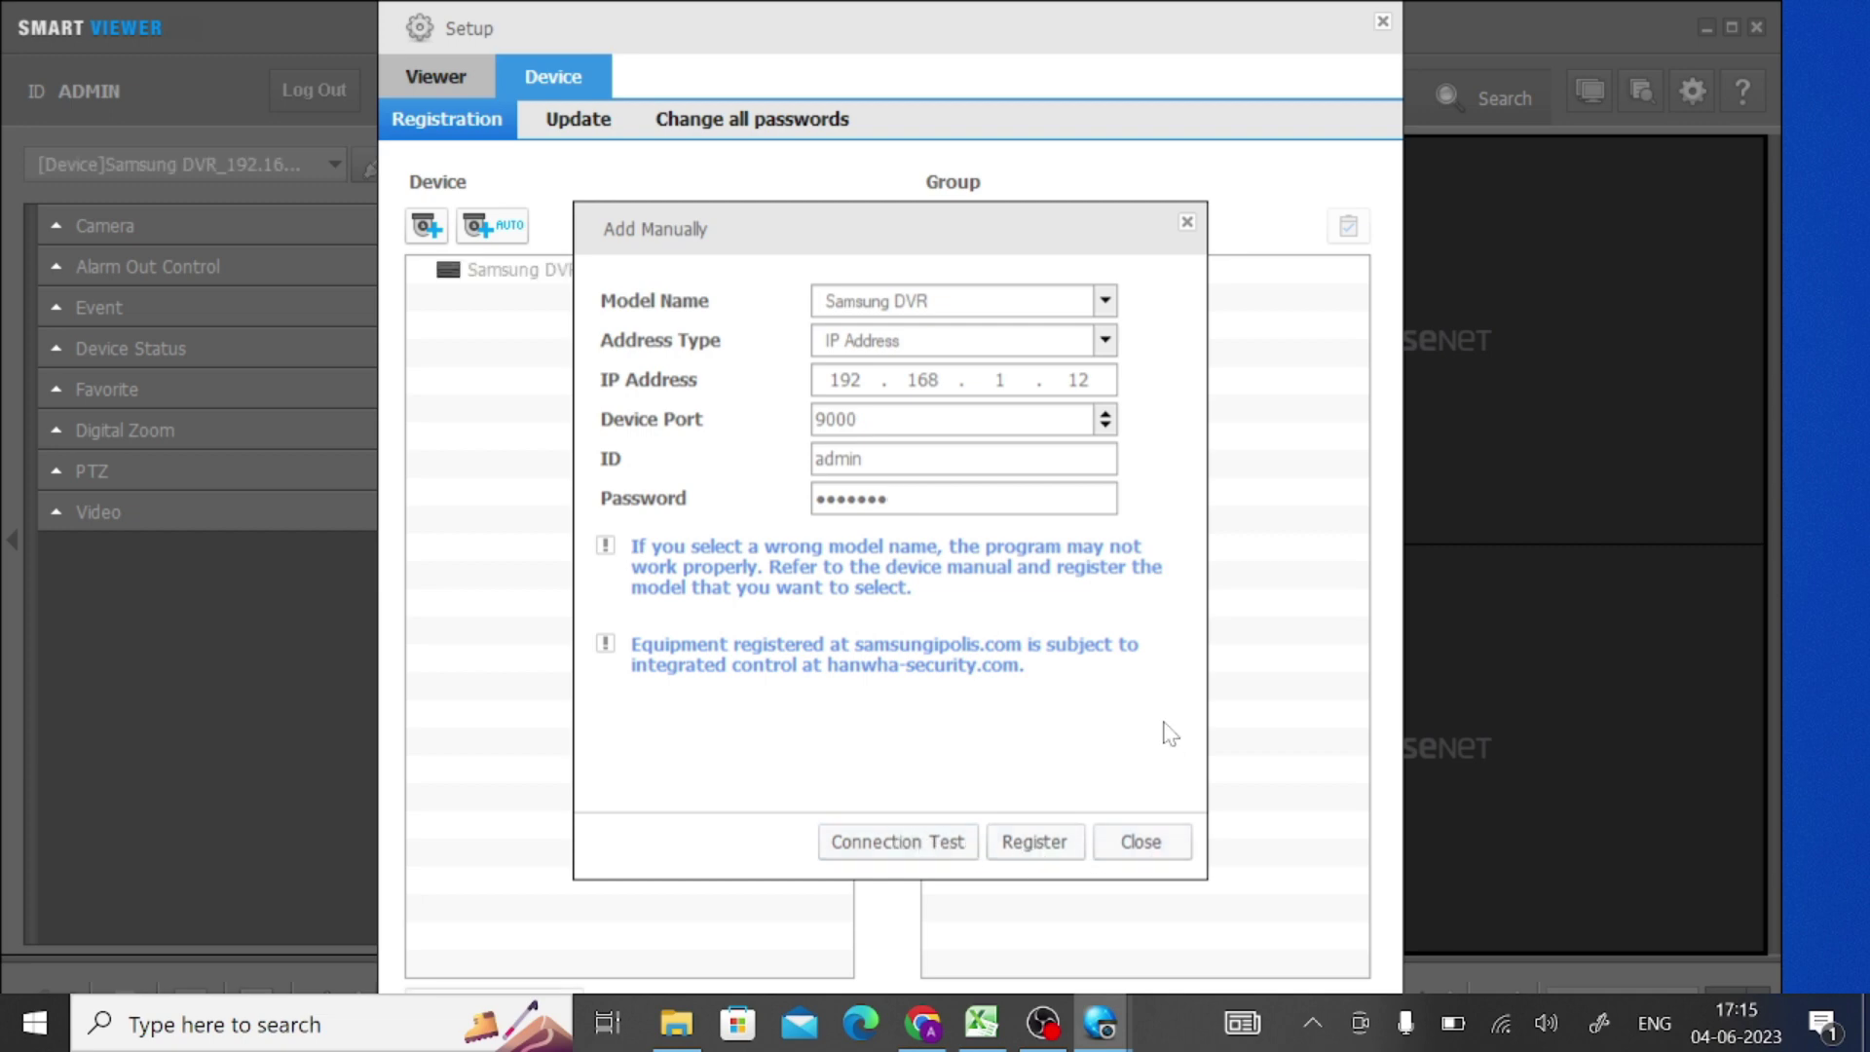
pyautogui.click(1132, 840)
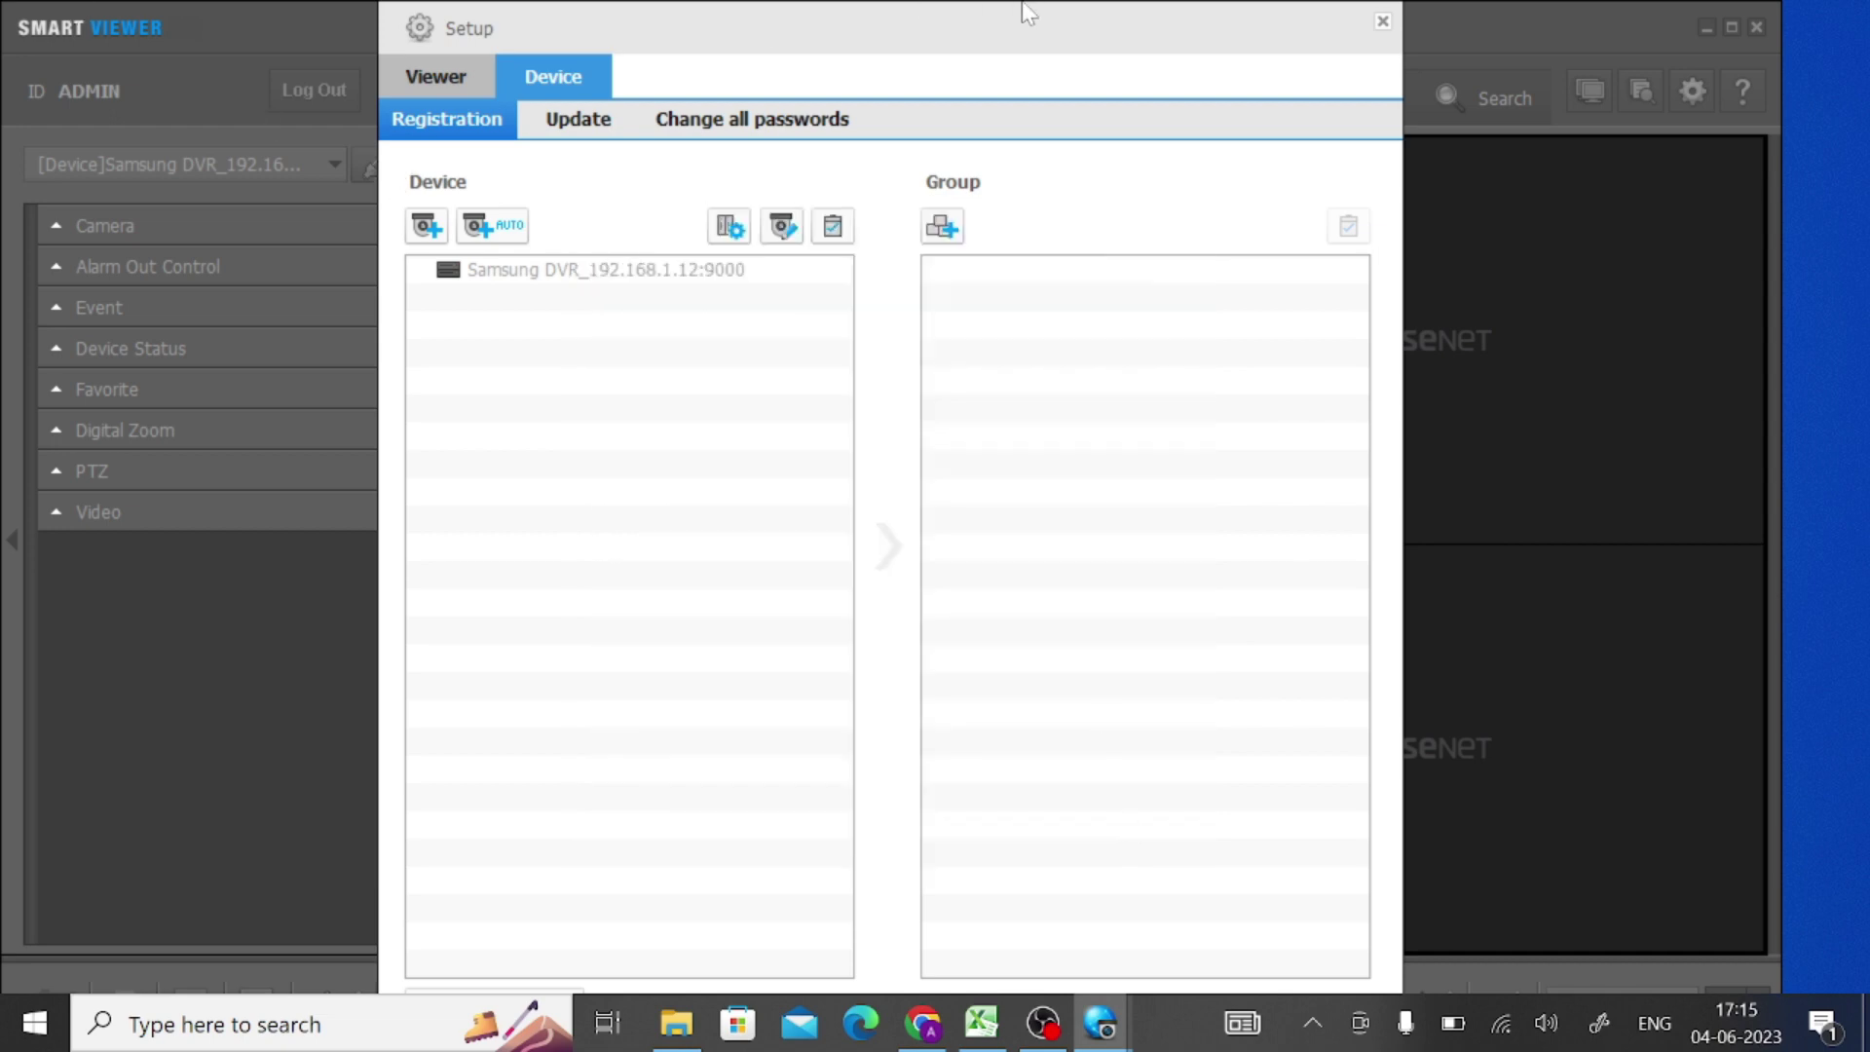
# - Close Setup and connect Live view to Samsung DVR_192.168.1.12:9000
pyautogui.click(1383, 21)
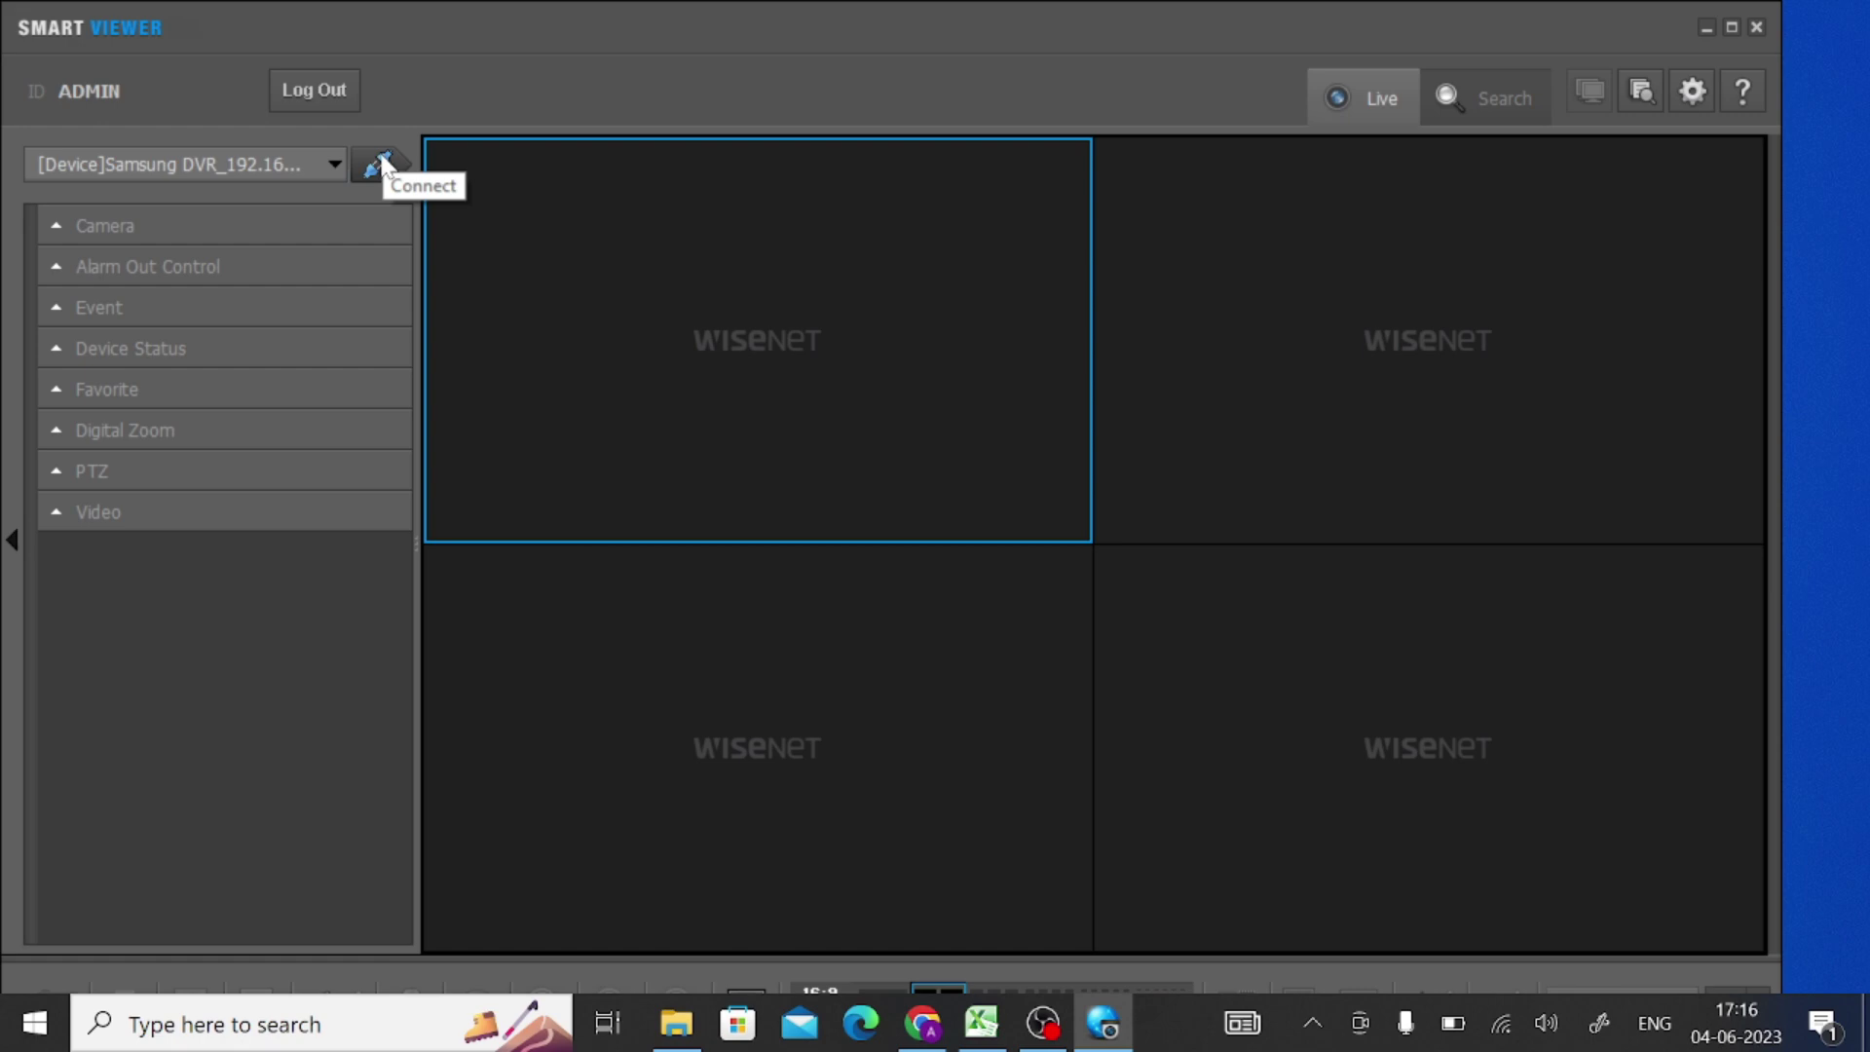
pyautogui.click(383, 166)
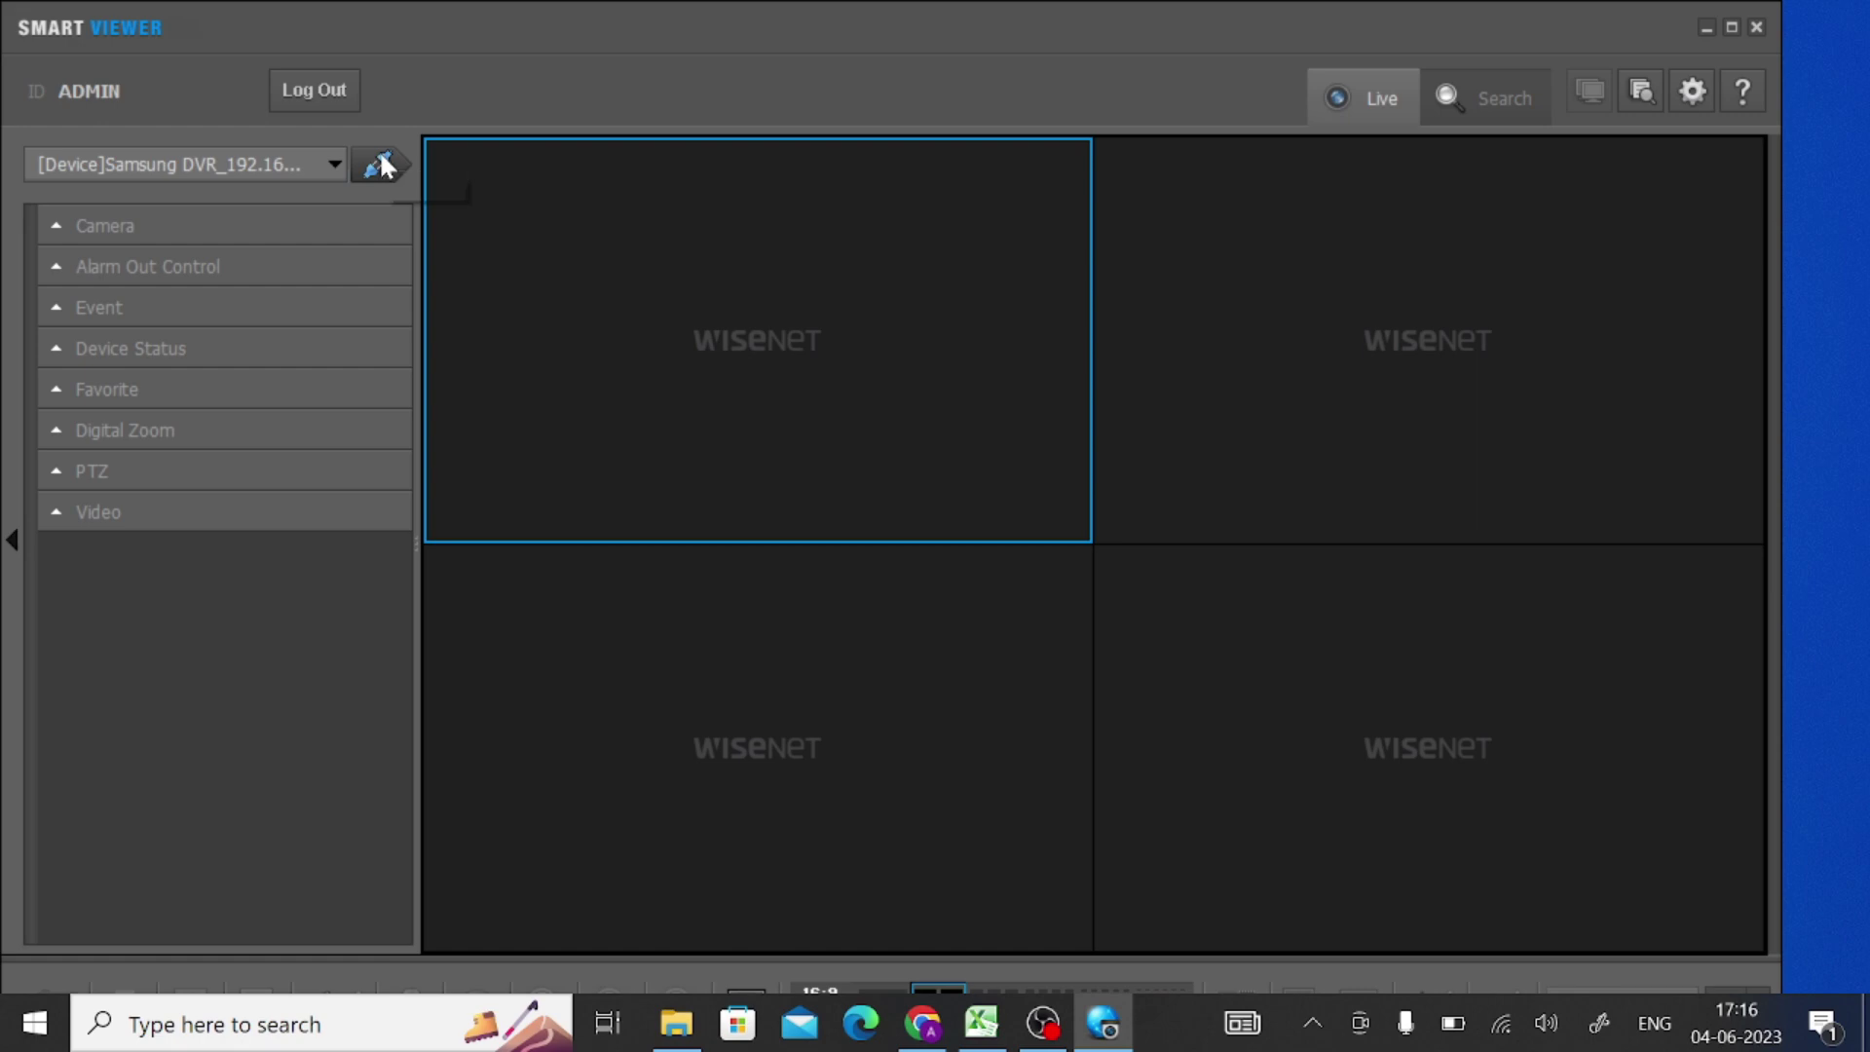